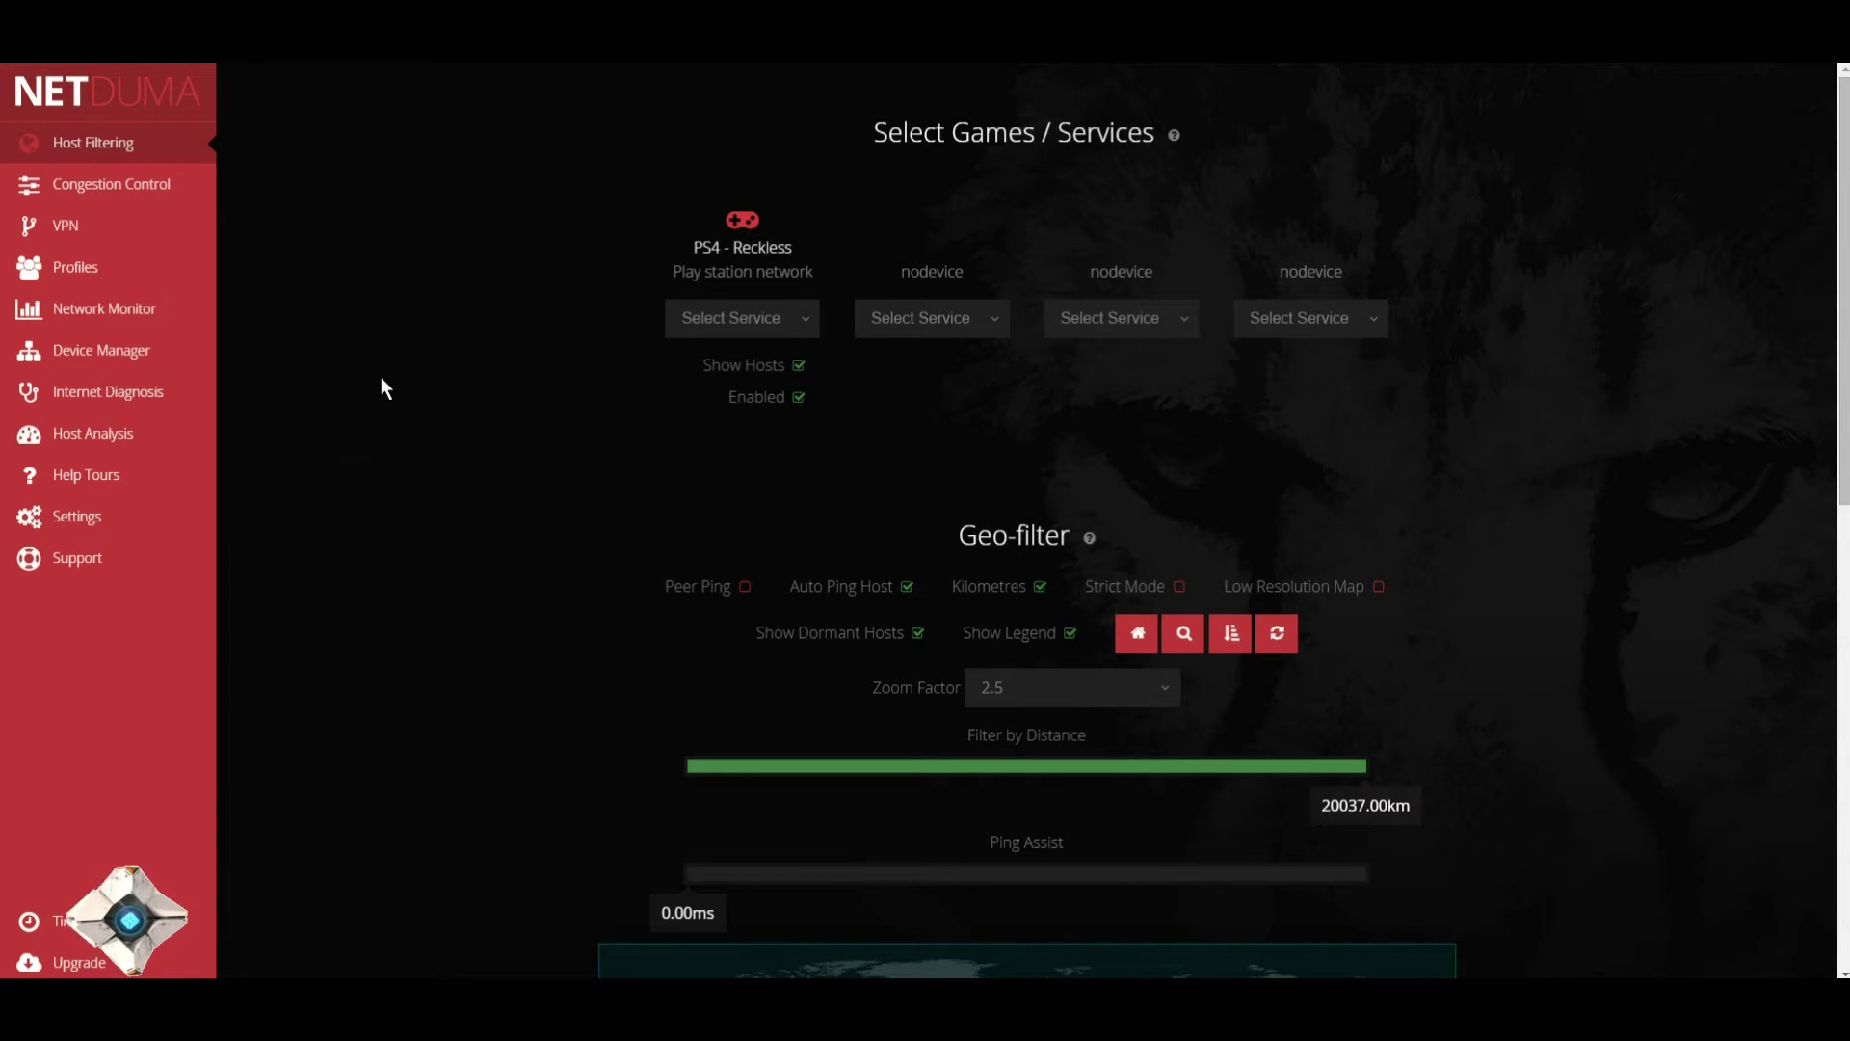
Drag the Geo-filter's Filter by Distance slider from 20037 km down to 2949.00 km.
scroll(385, 378, "down", 4)
scroll(387, 381, "up", 3)
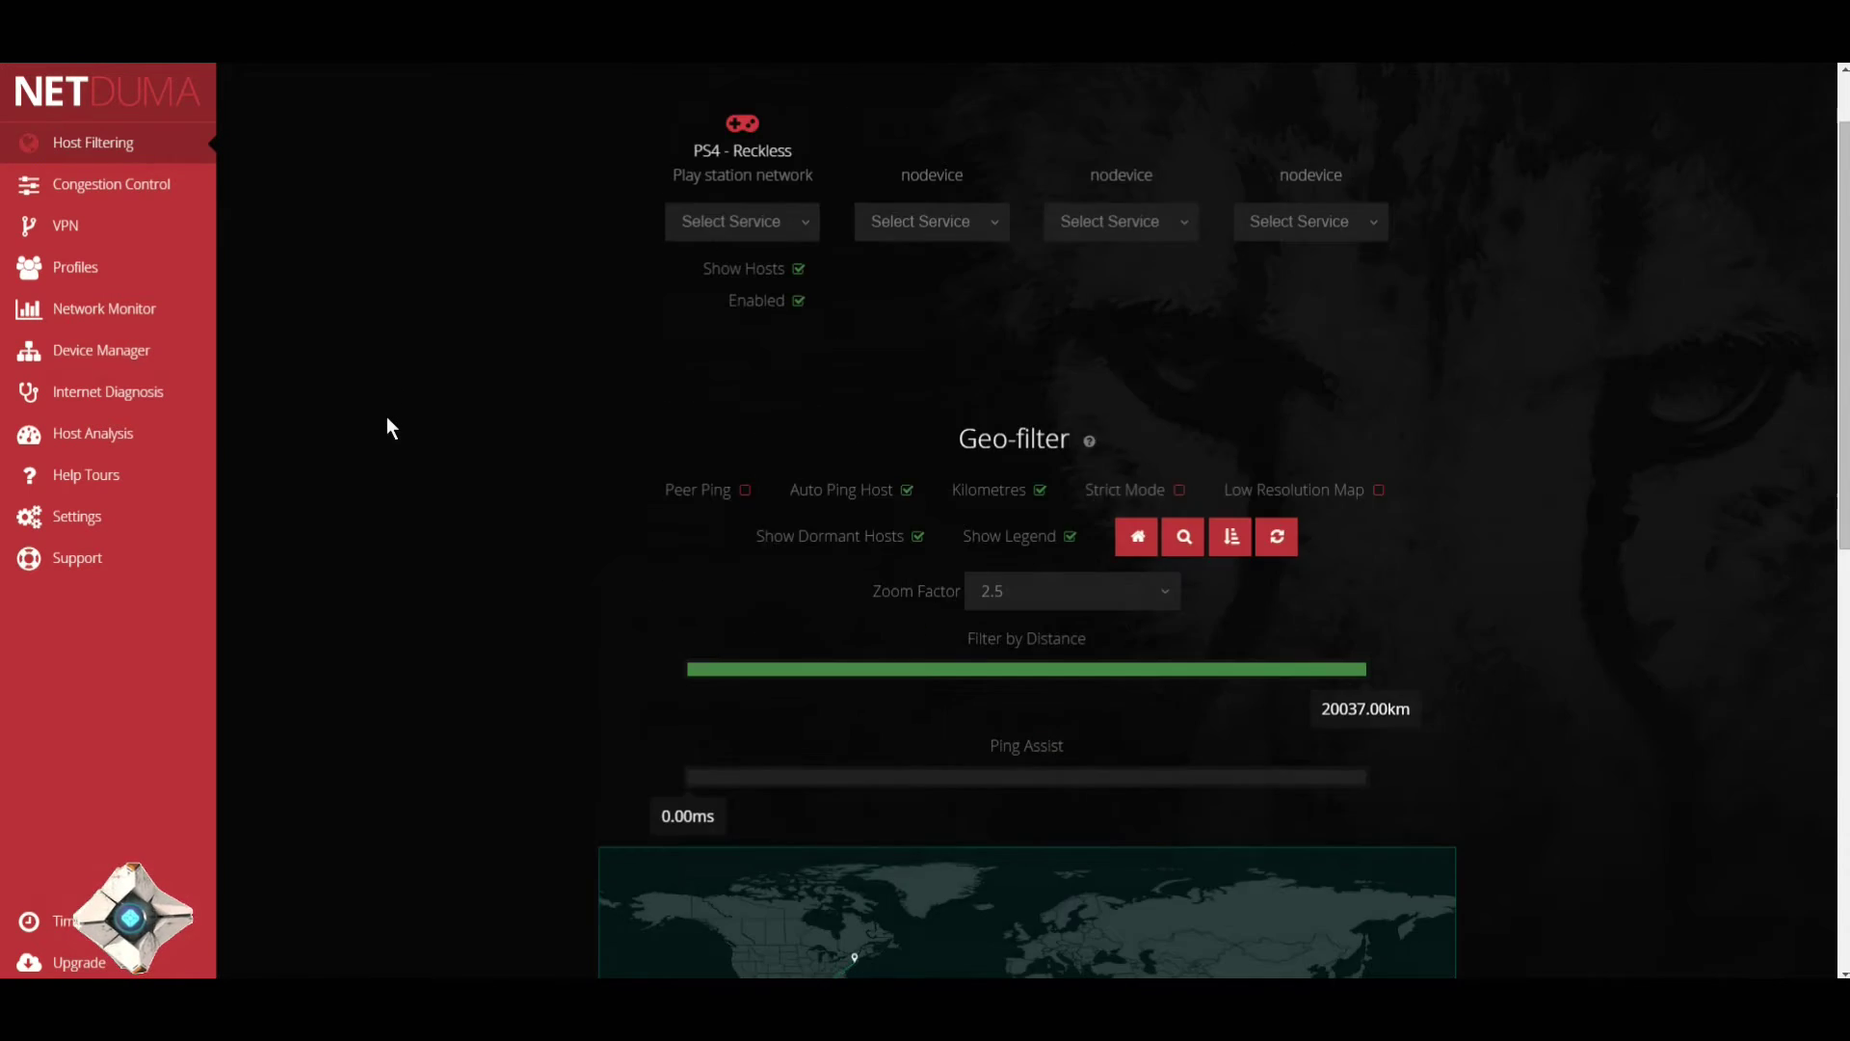
scroll(386, 419, "up", 1)
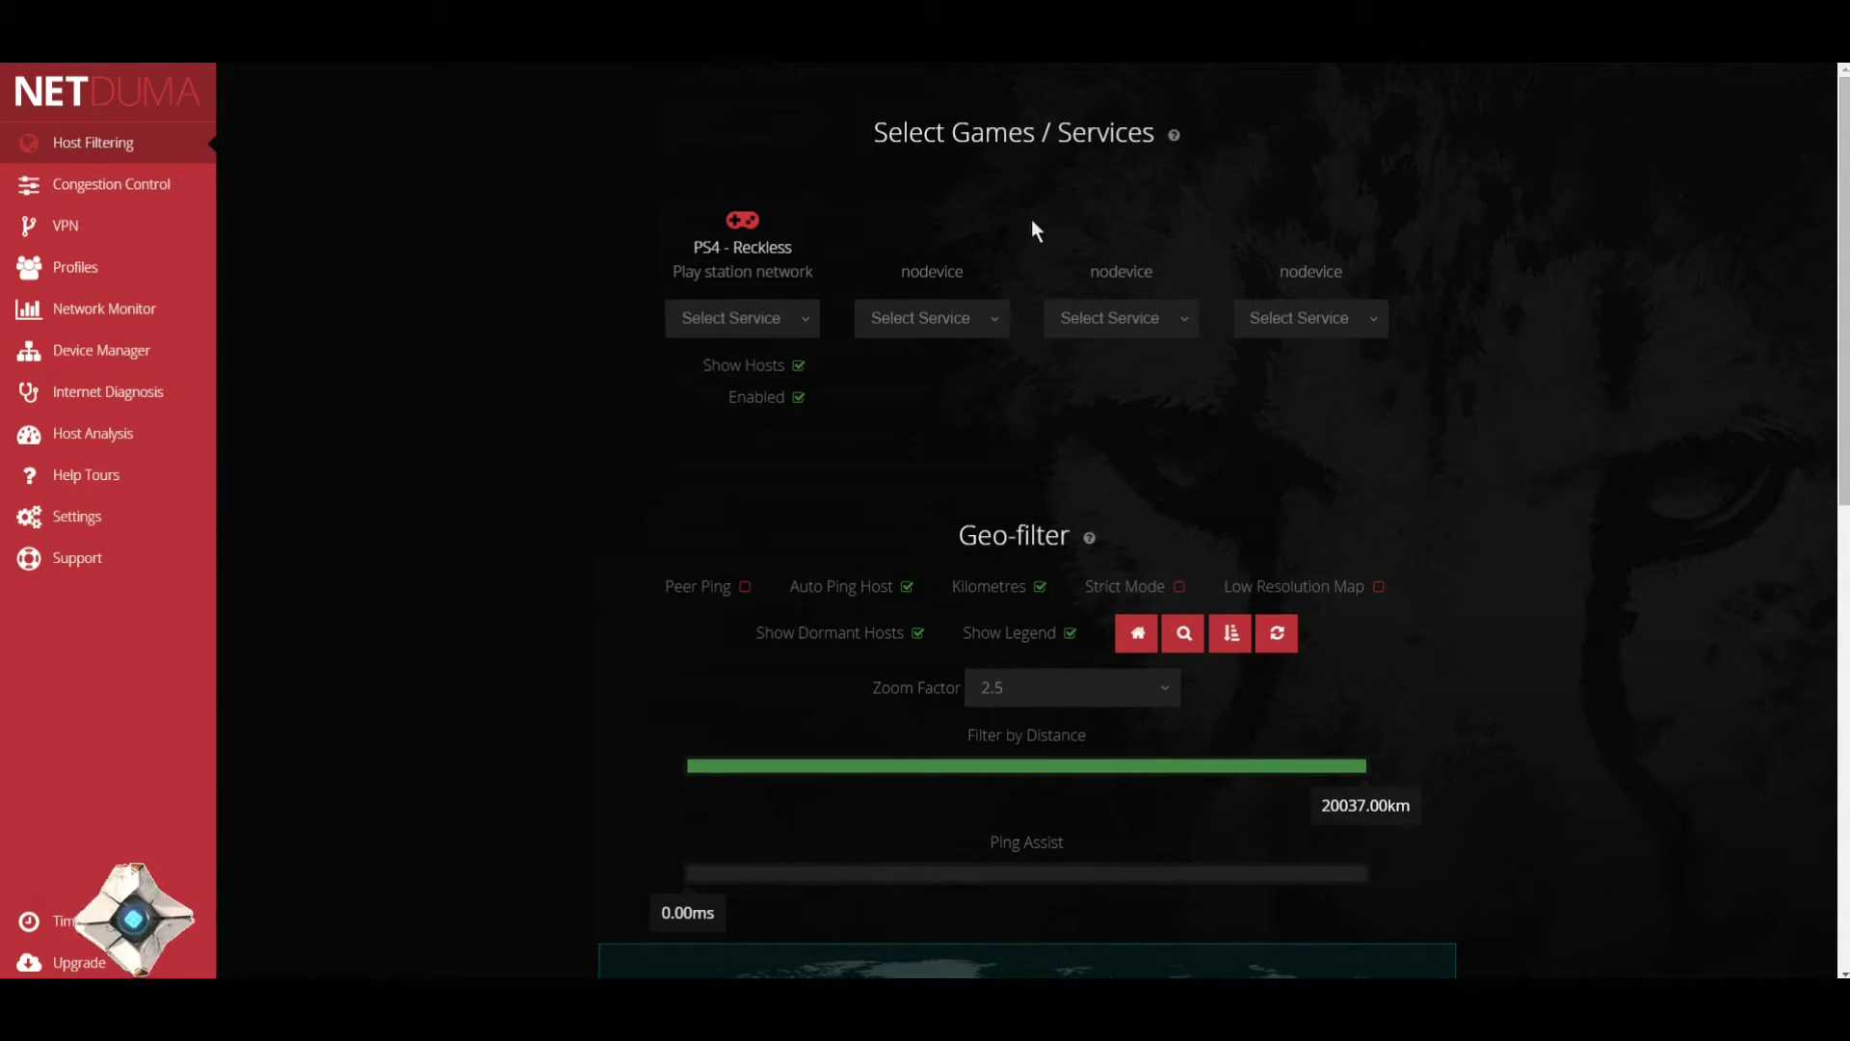
scroll(786, 484, "down", 3)
scroll(407, 499, "down", 1)
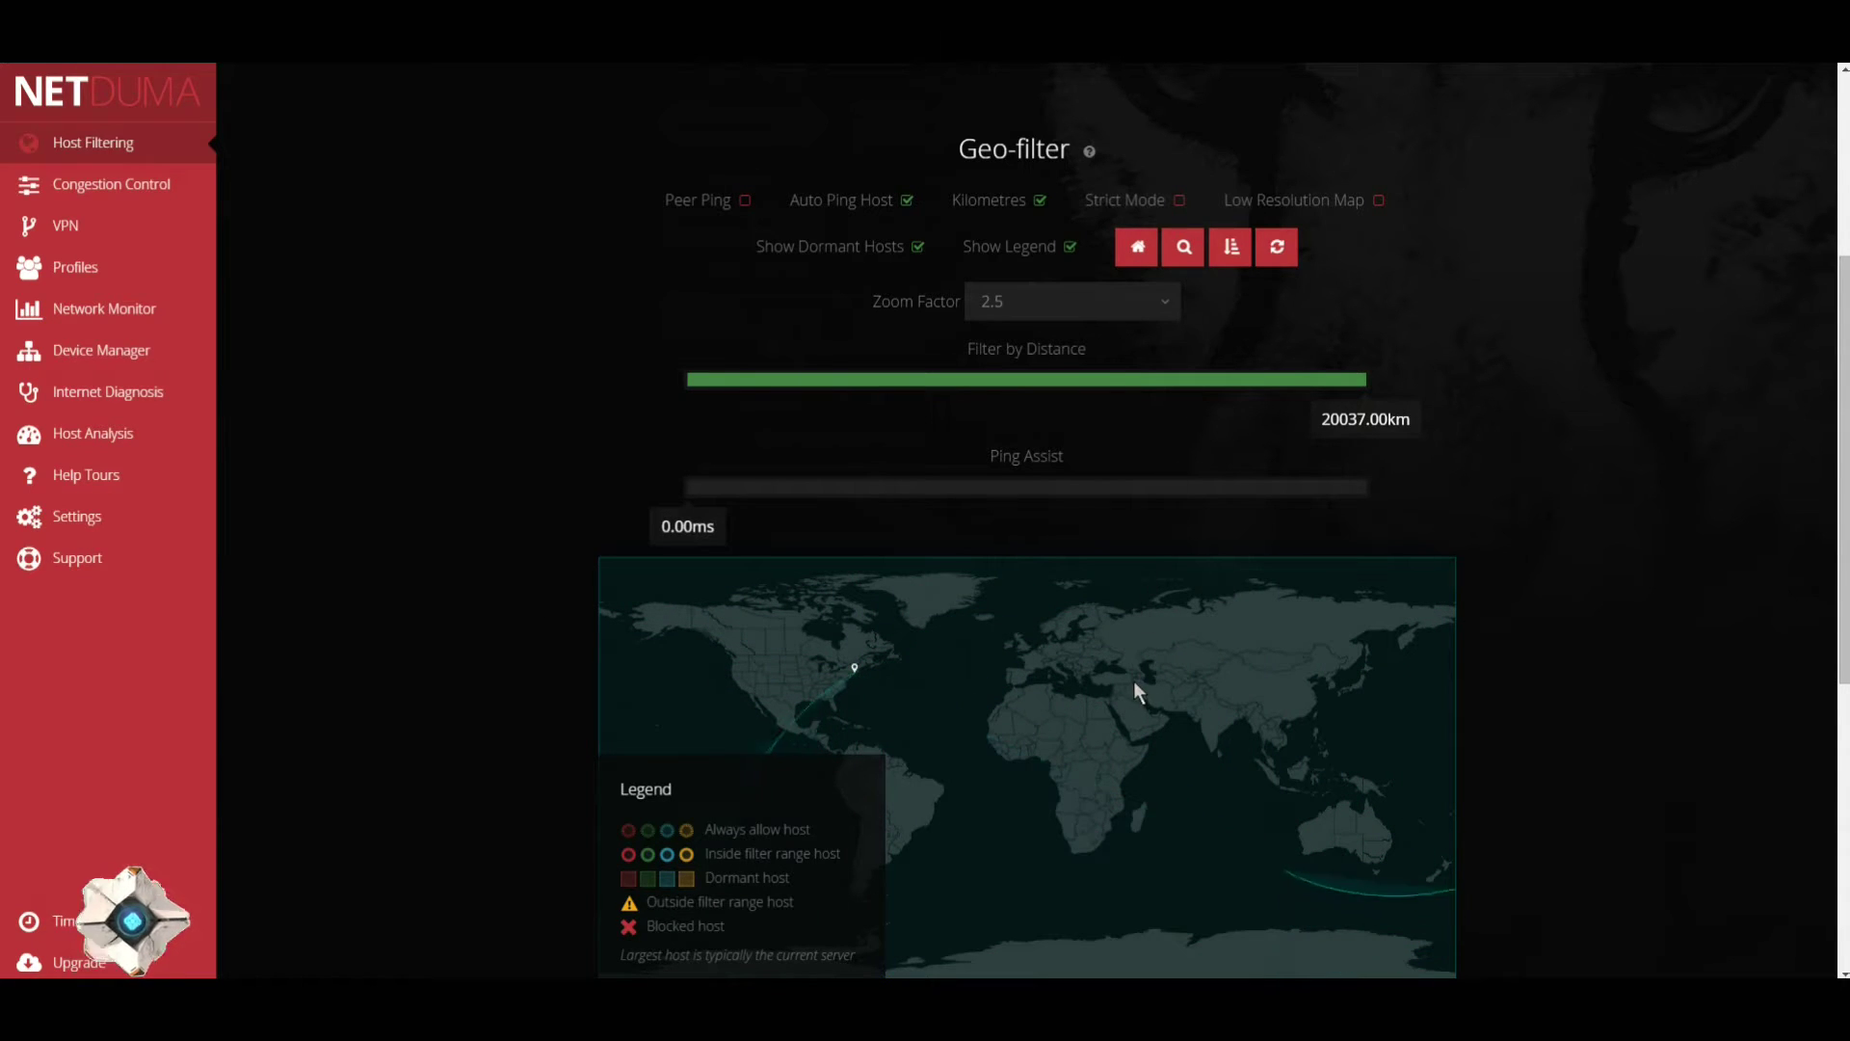
left_click_drag(1366, 379, 783, 381)
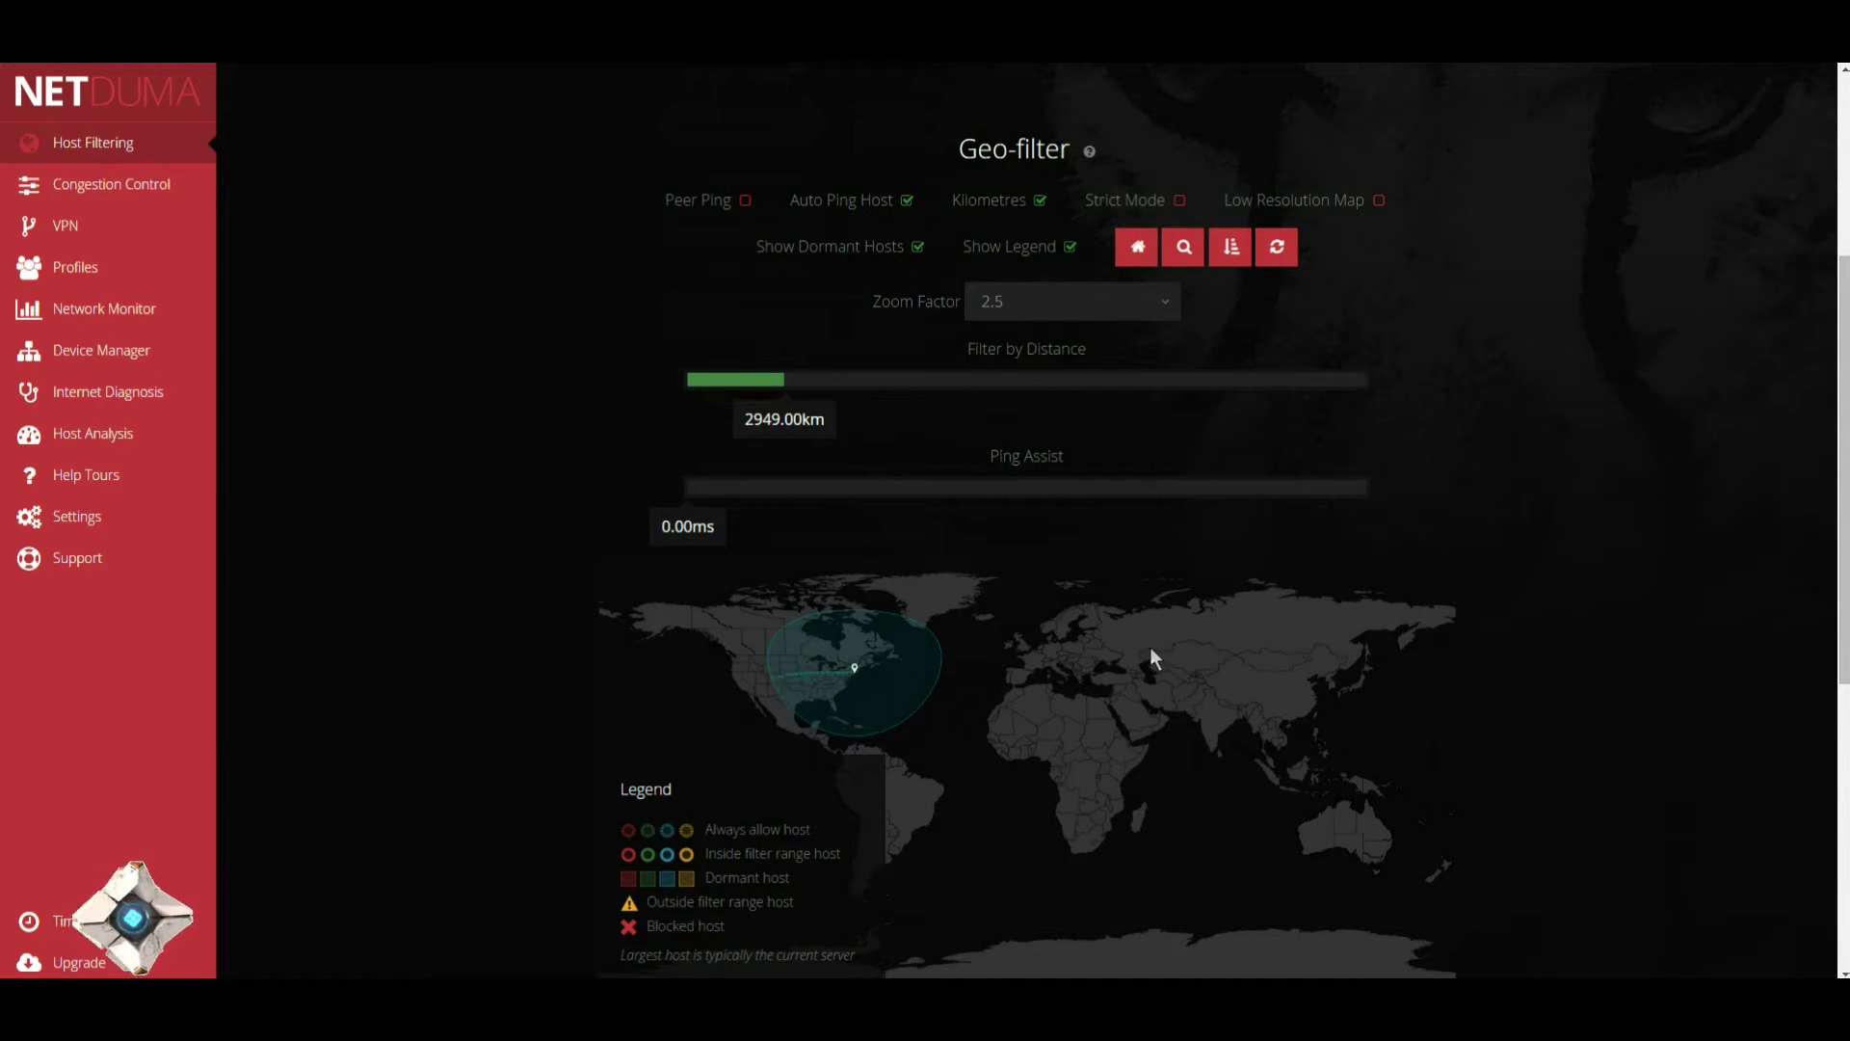
scroll(1084, 631, "down", 5)
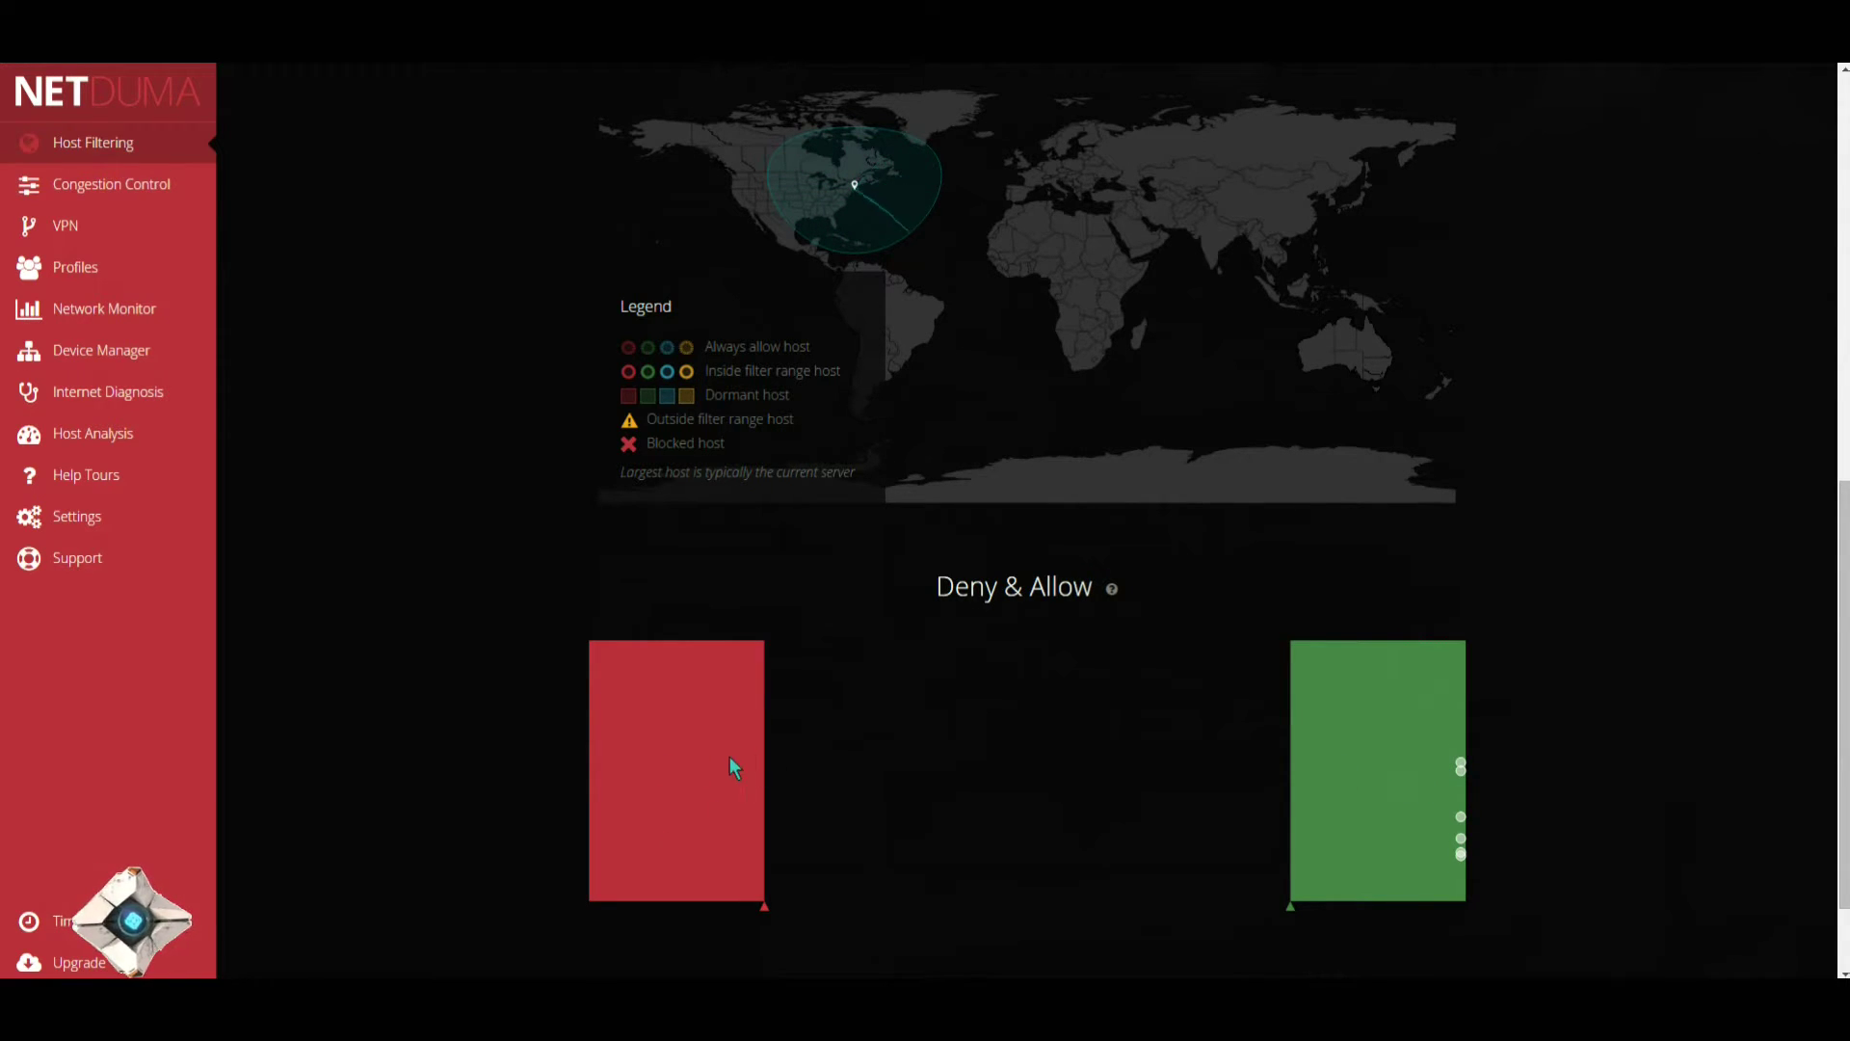
scroll(730, 768, "up", 6)
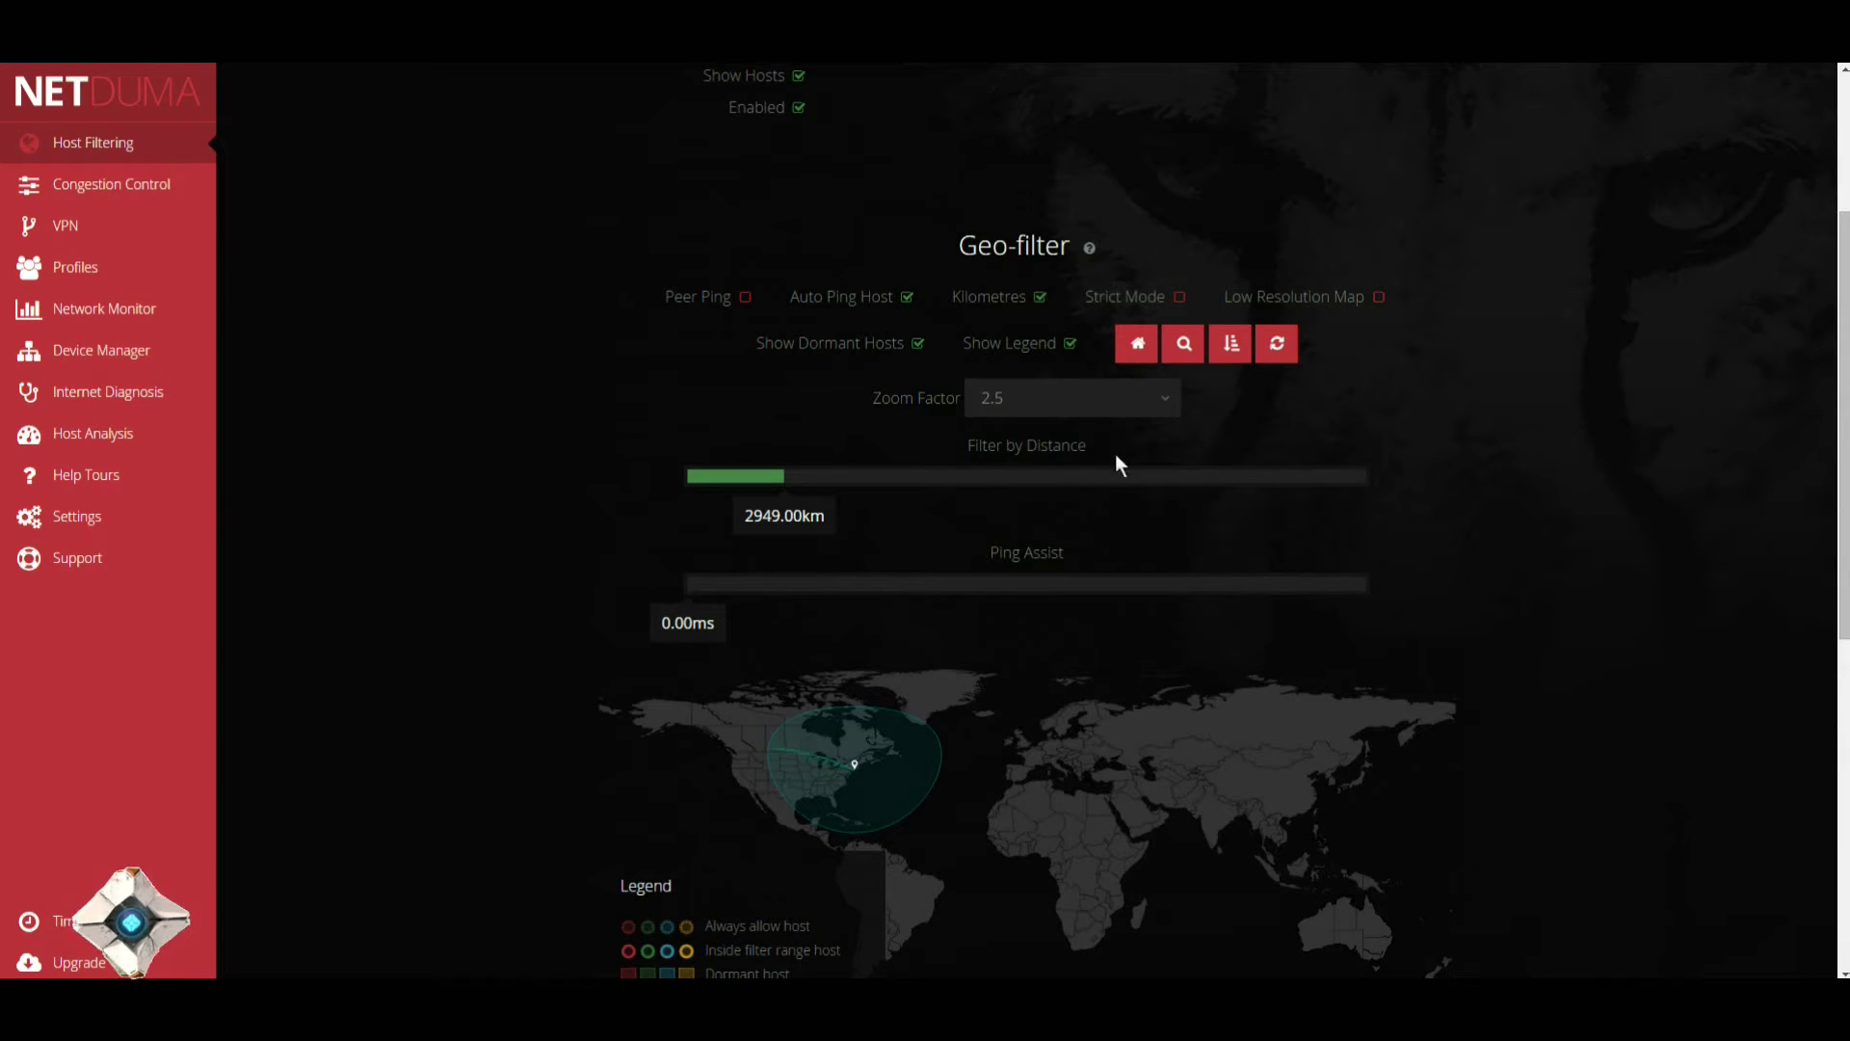
Try the home and magnifier map tools, zooming on the US east coast at factor 10, then reset zoom to 2.5.
left_click(1137, 349)
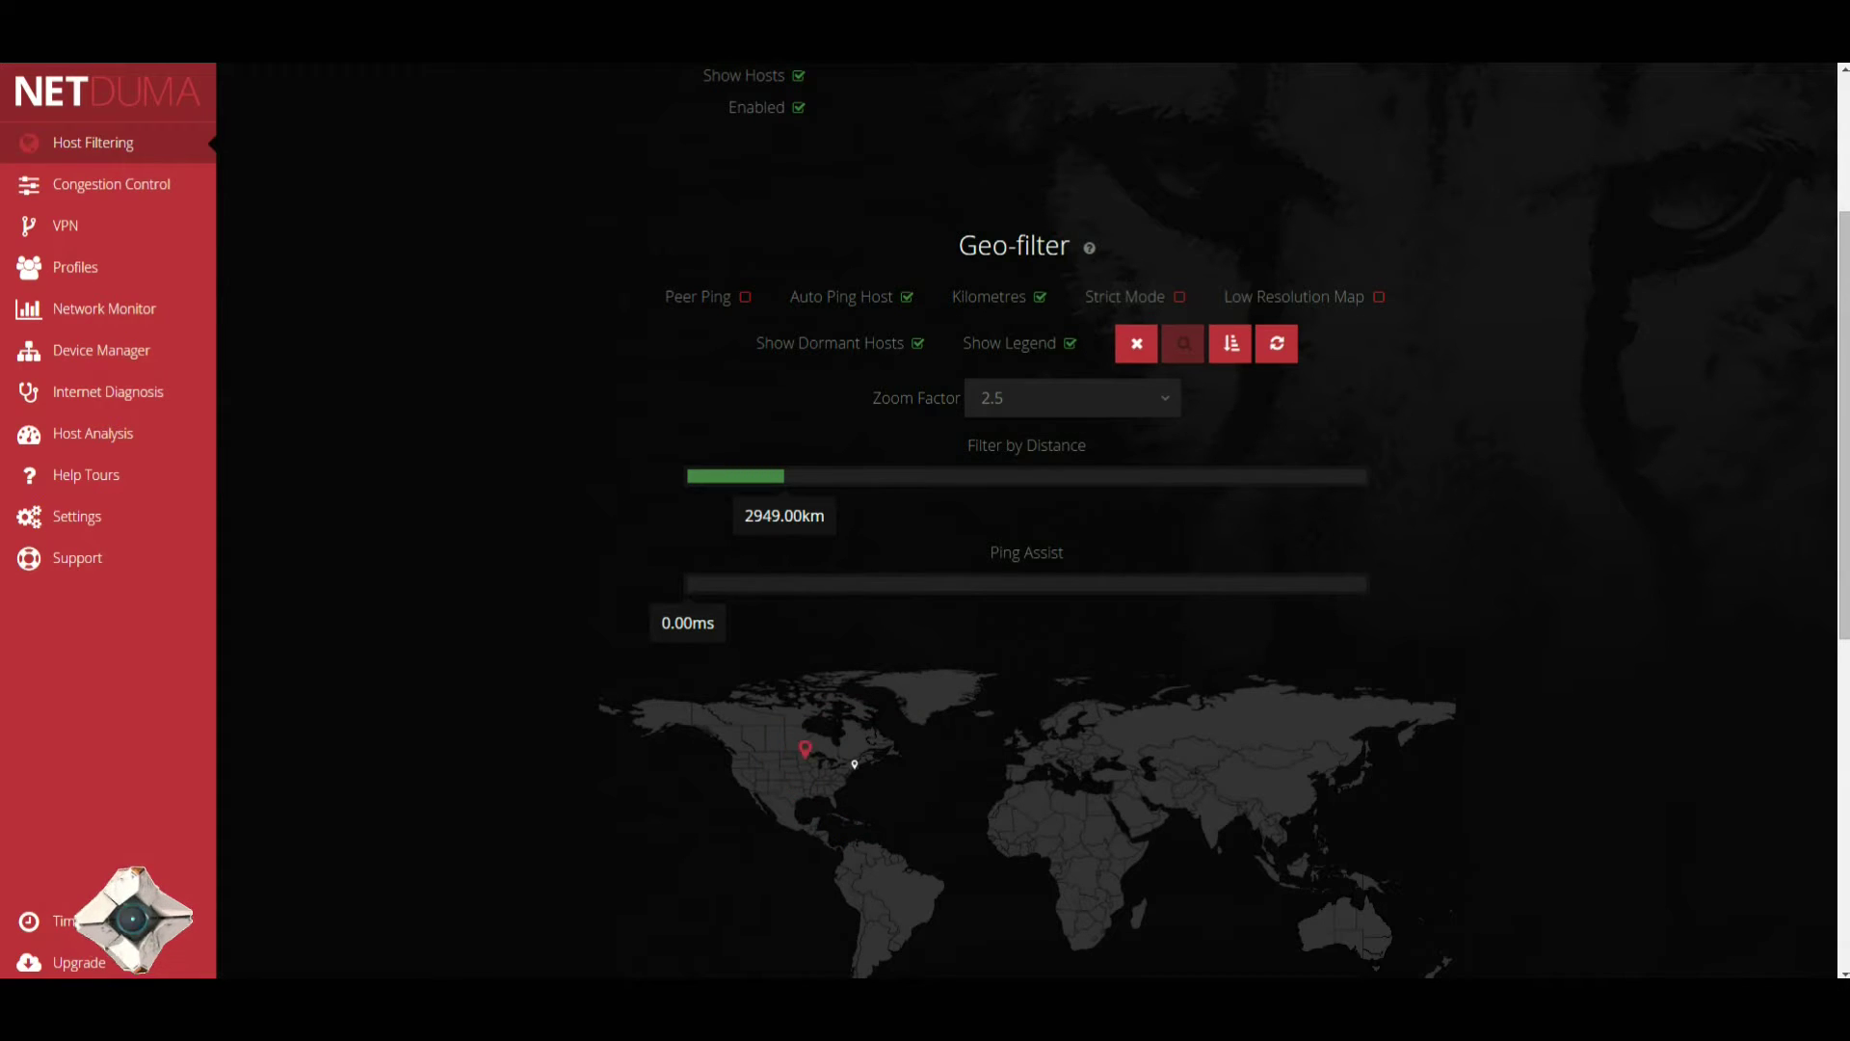
left_click(1137, 352)
left_click(1127, 403)
left_click(1081, 570)
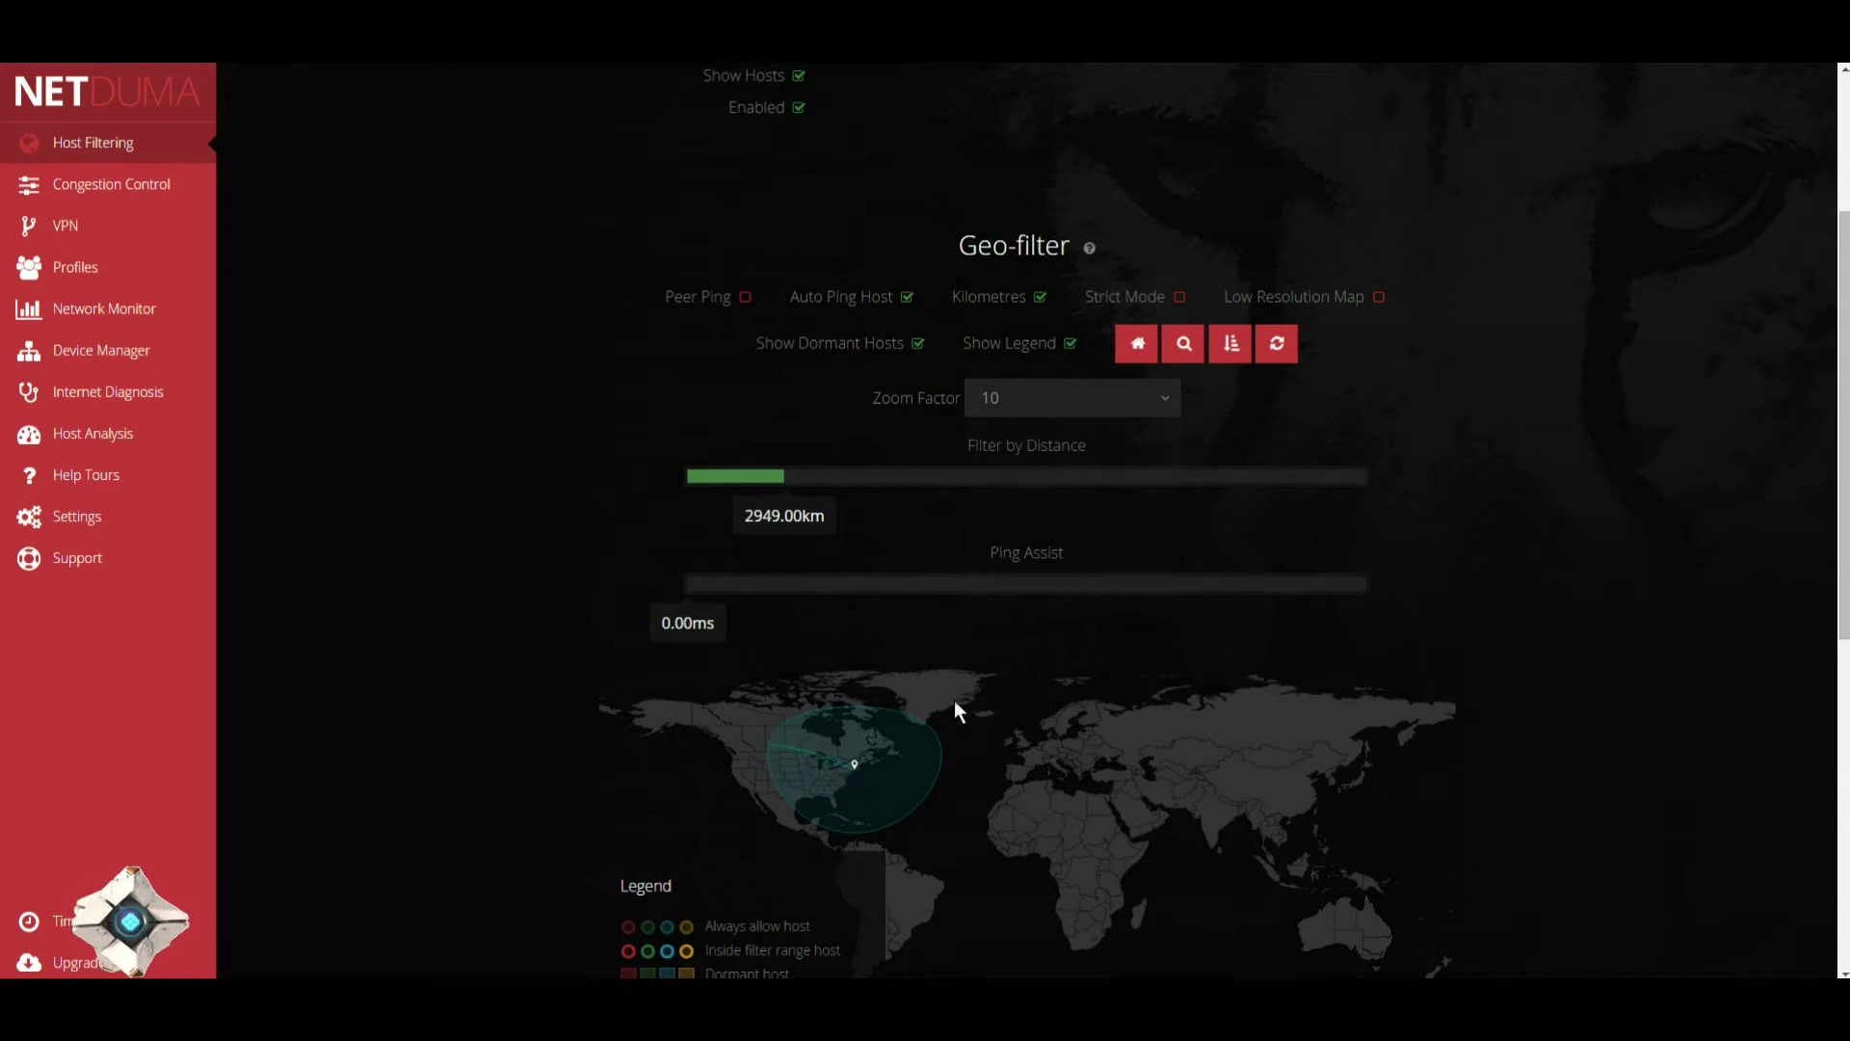
left_click(1183, 344)
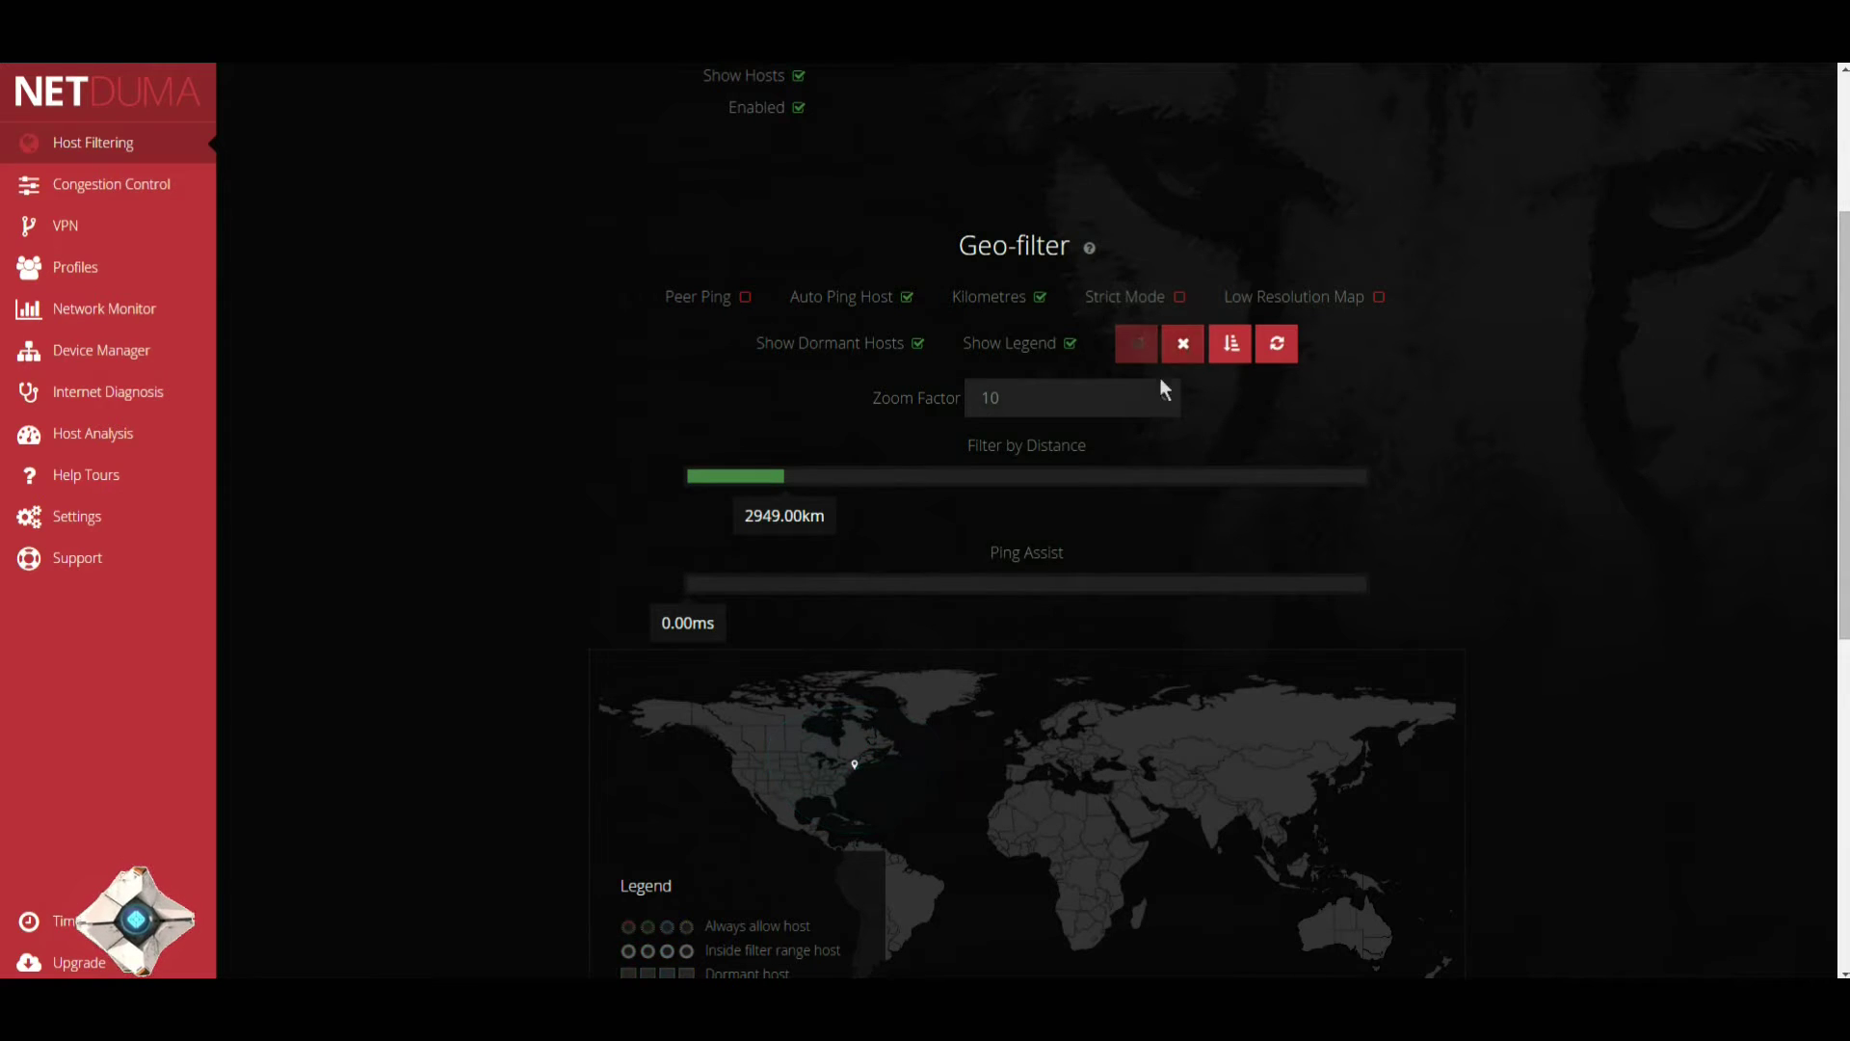
left_click(865, 777)
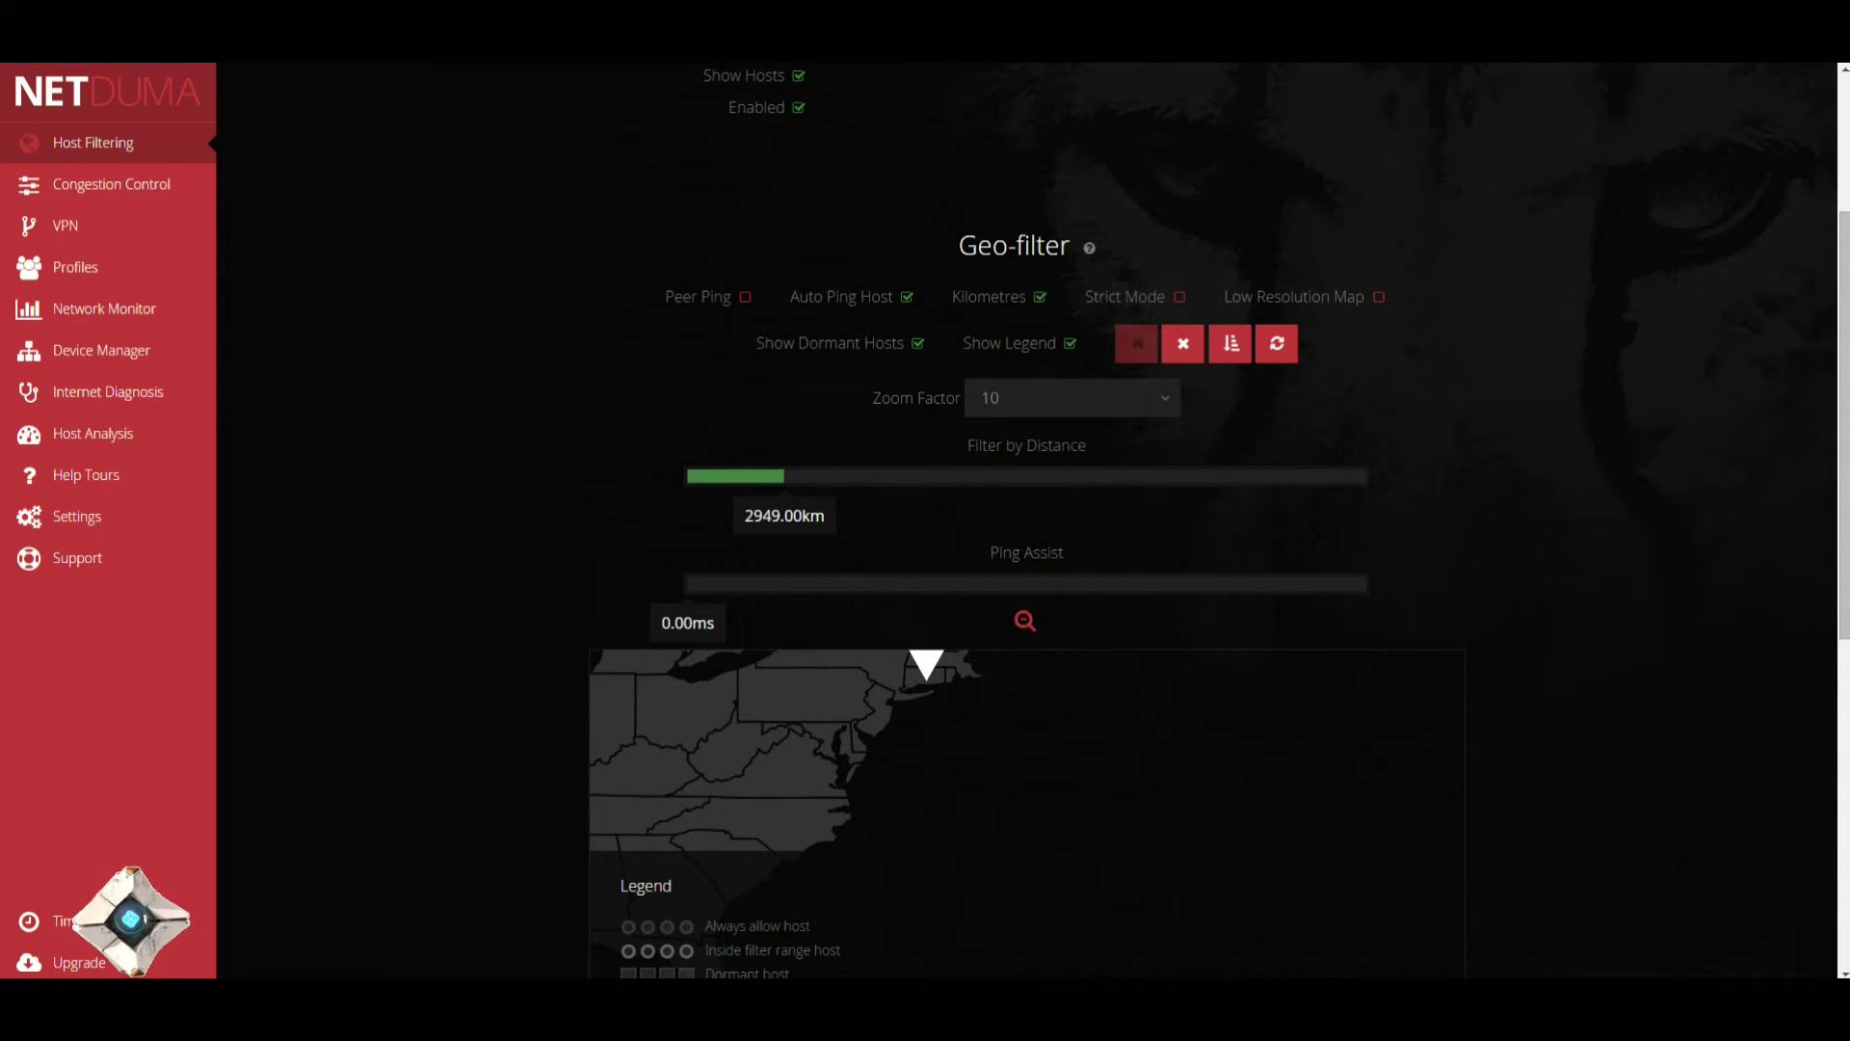
left_click(1181, 355)
left_click(1161, 399)
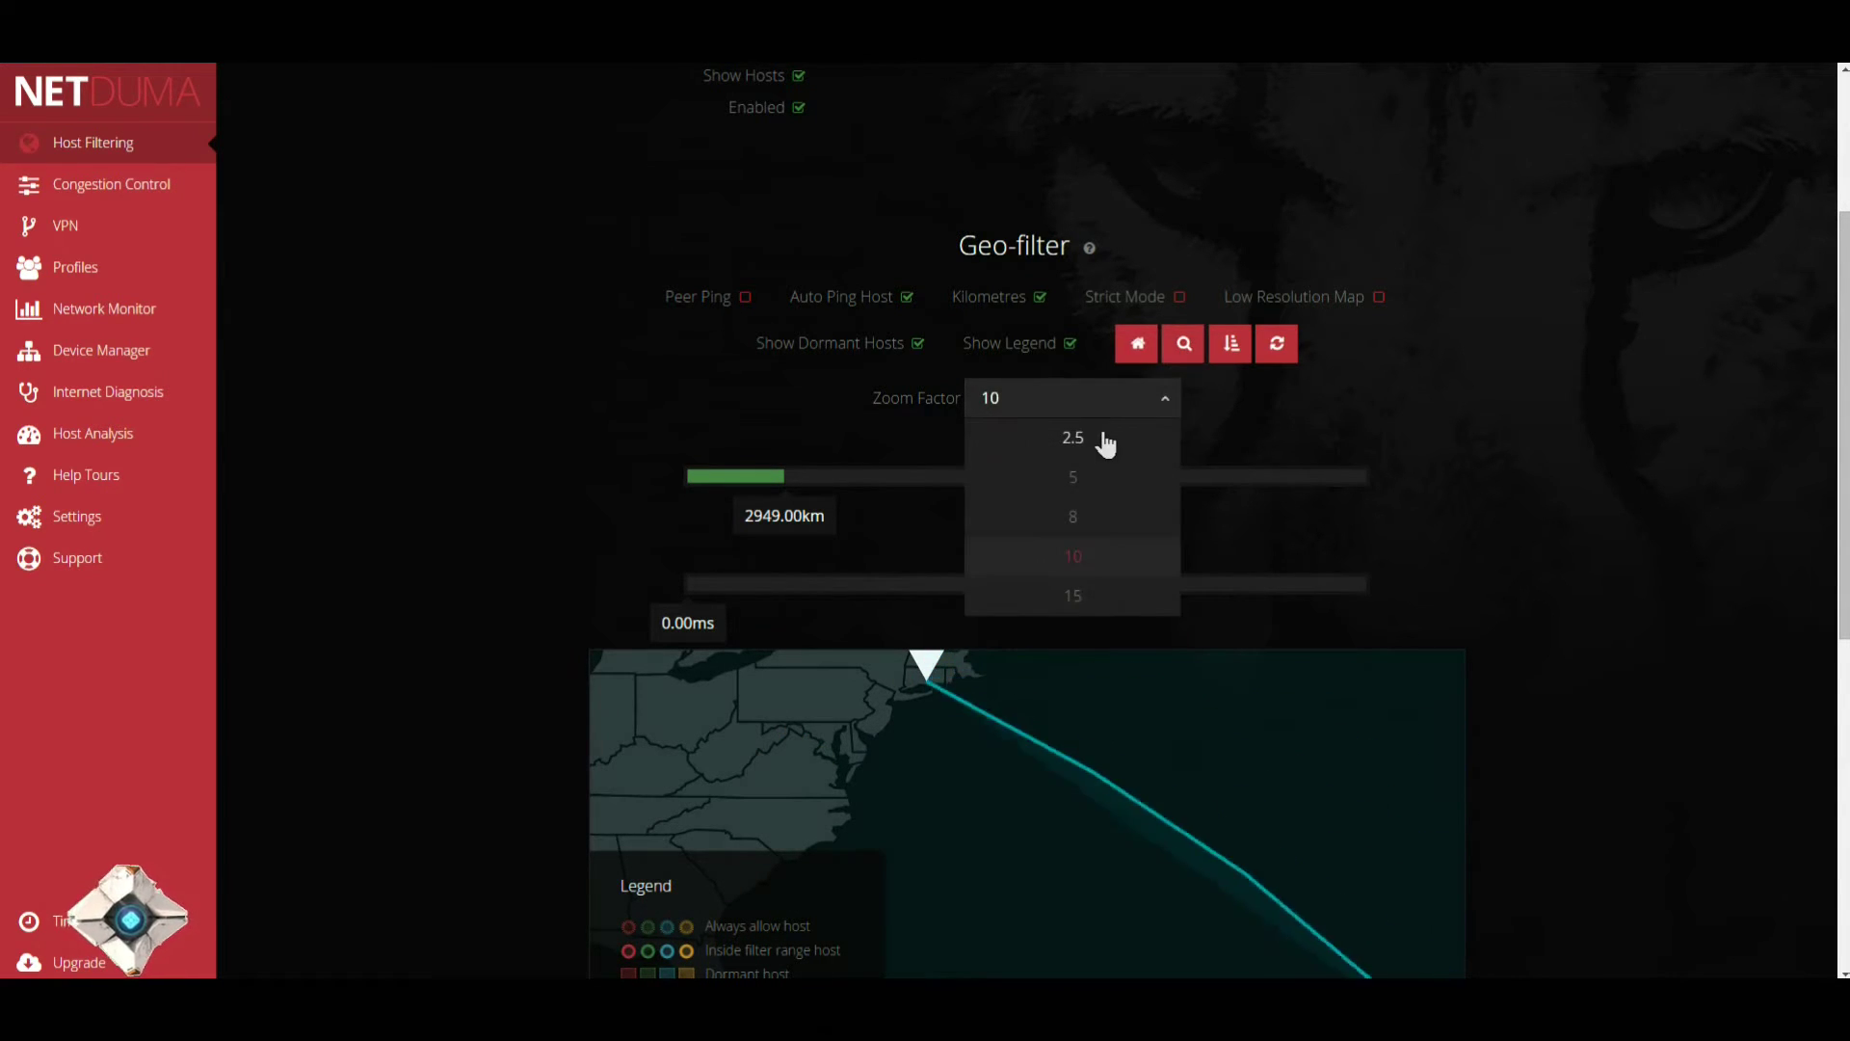
left_click(1105, 441)
Recheck the zoom options without changing them, leaving 2.5, then go to the Congestion Control page.
scroll(582, 657, "up", 3)
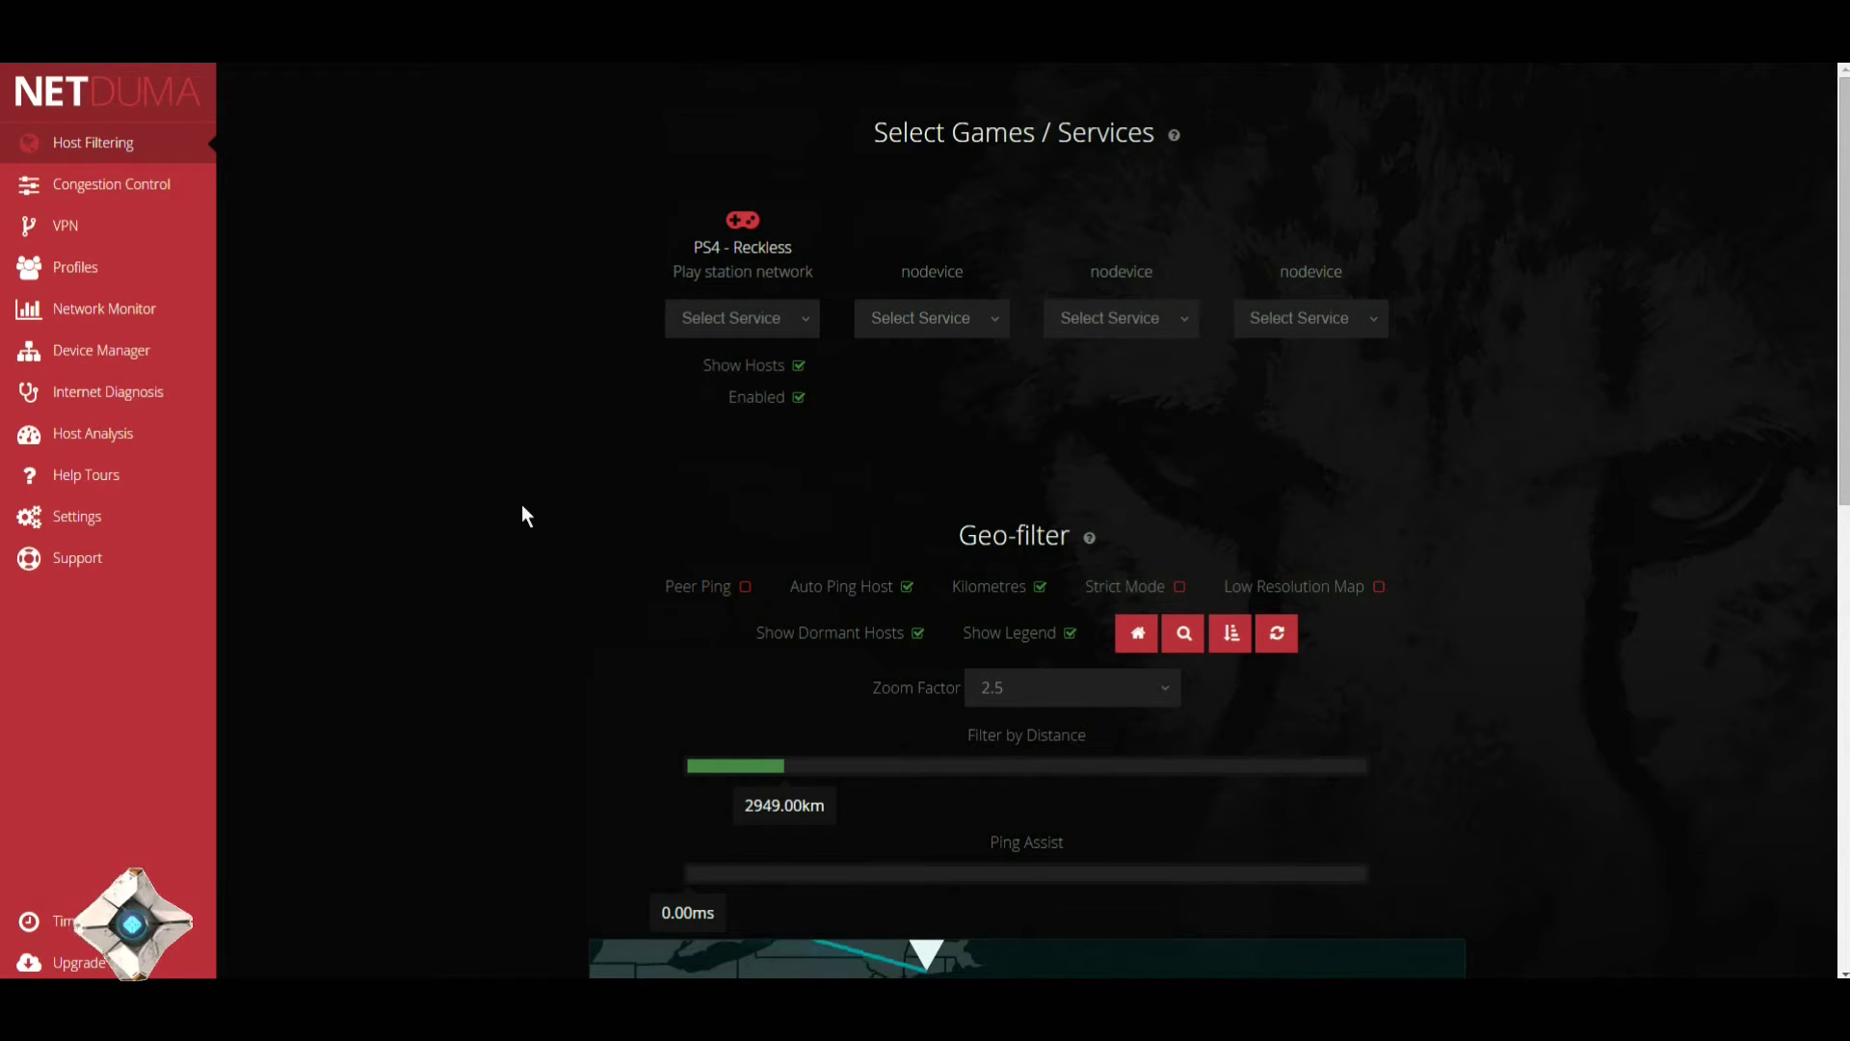
scroll(522, 505, "down", 3)
scroll(522, 505, "up", 3)
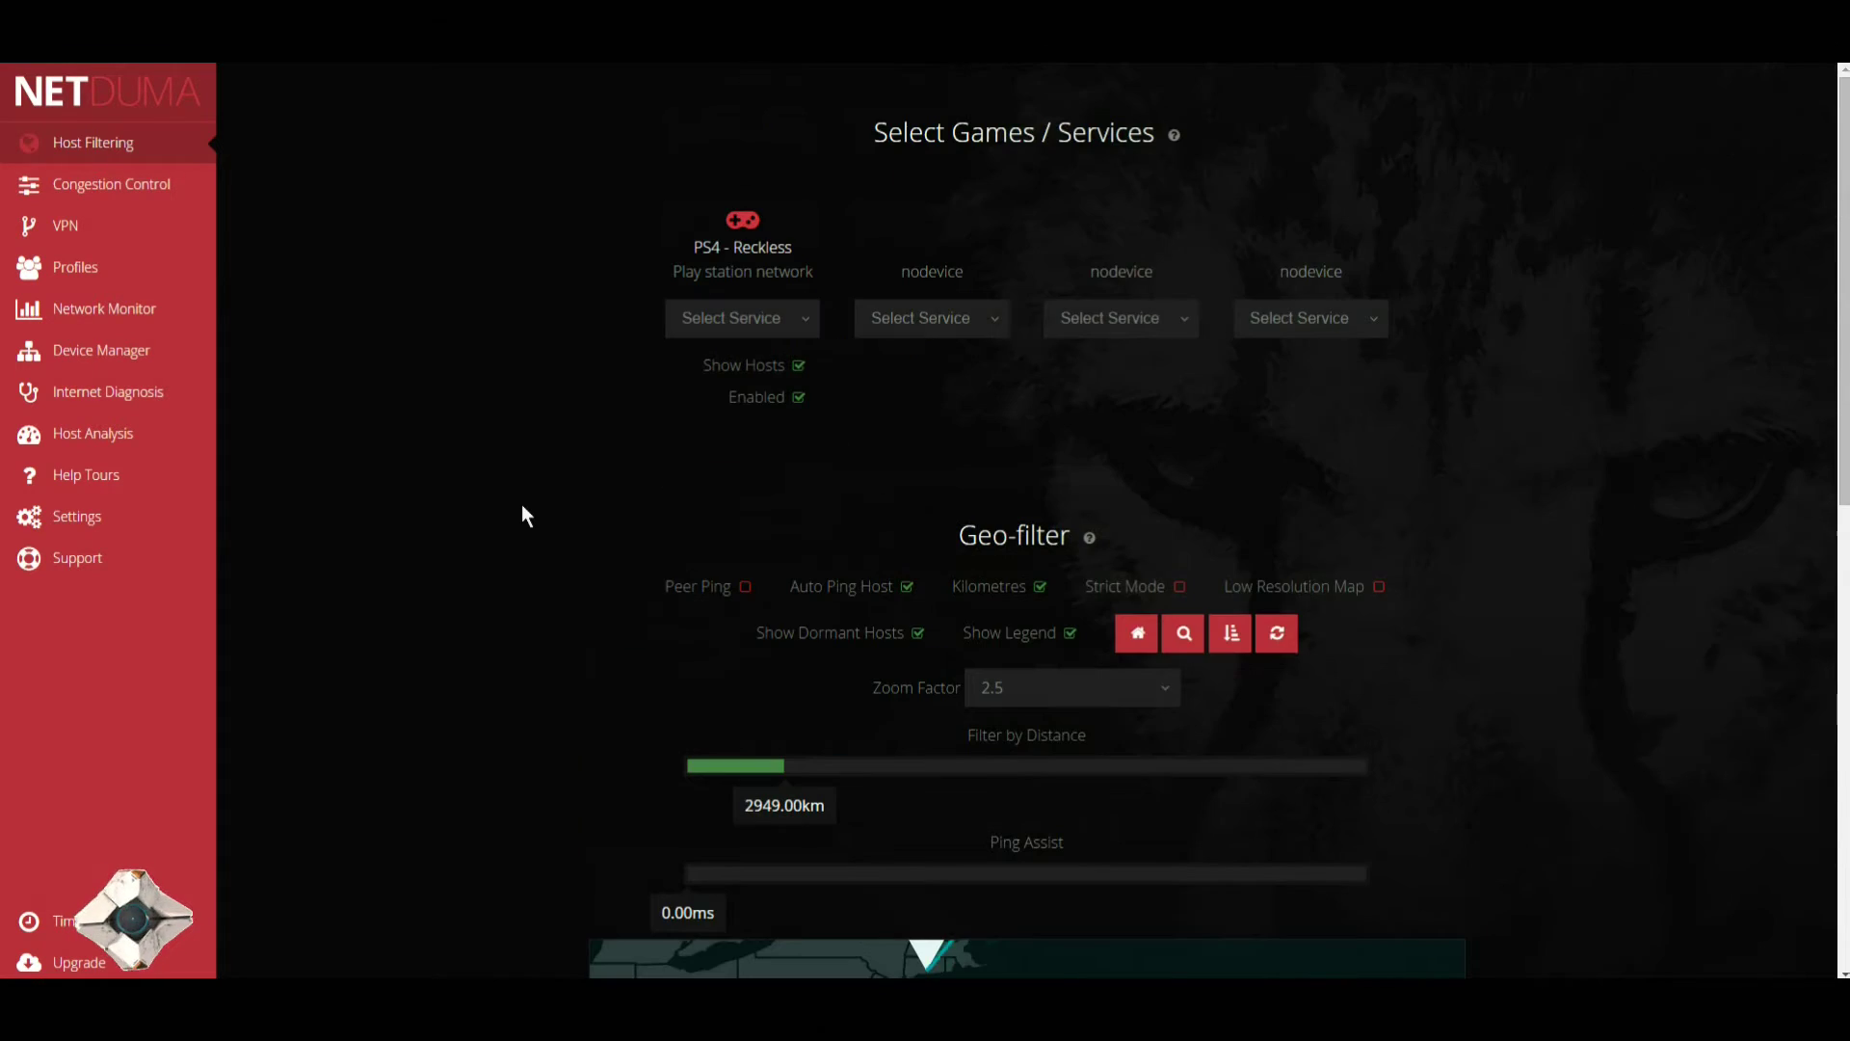
left_click(1103, 689)
left_click(1183, 634)
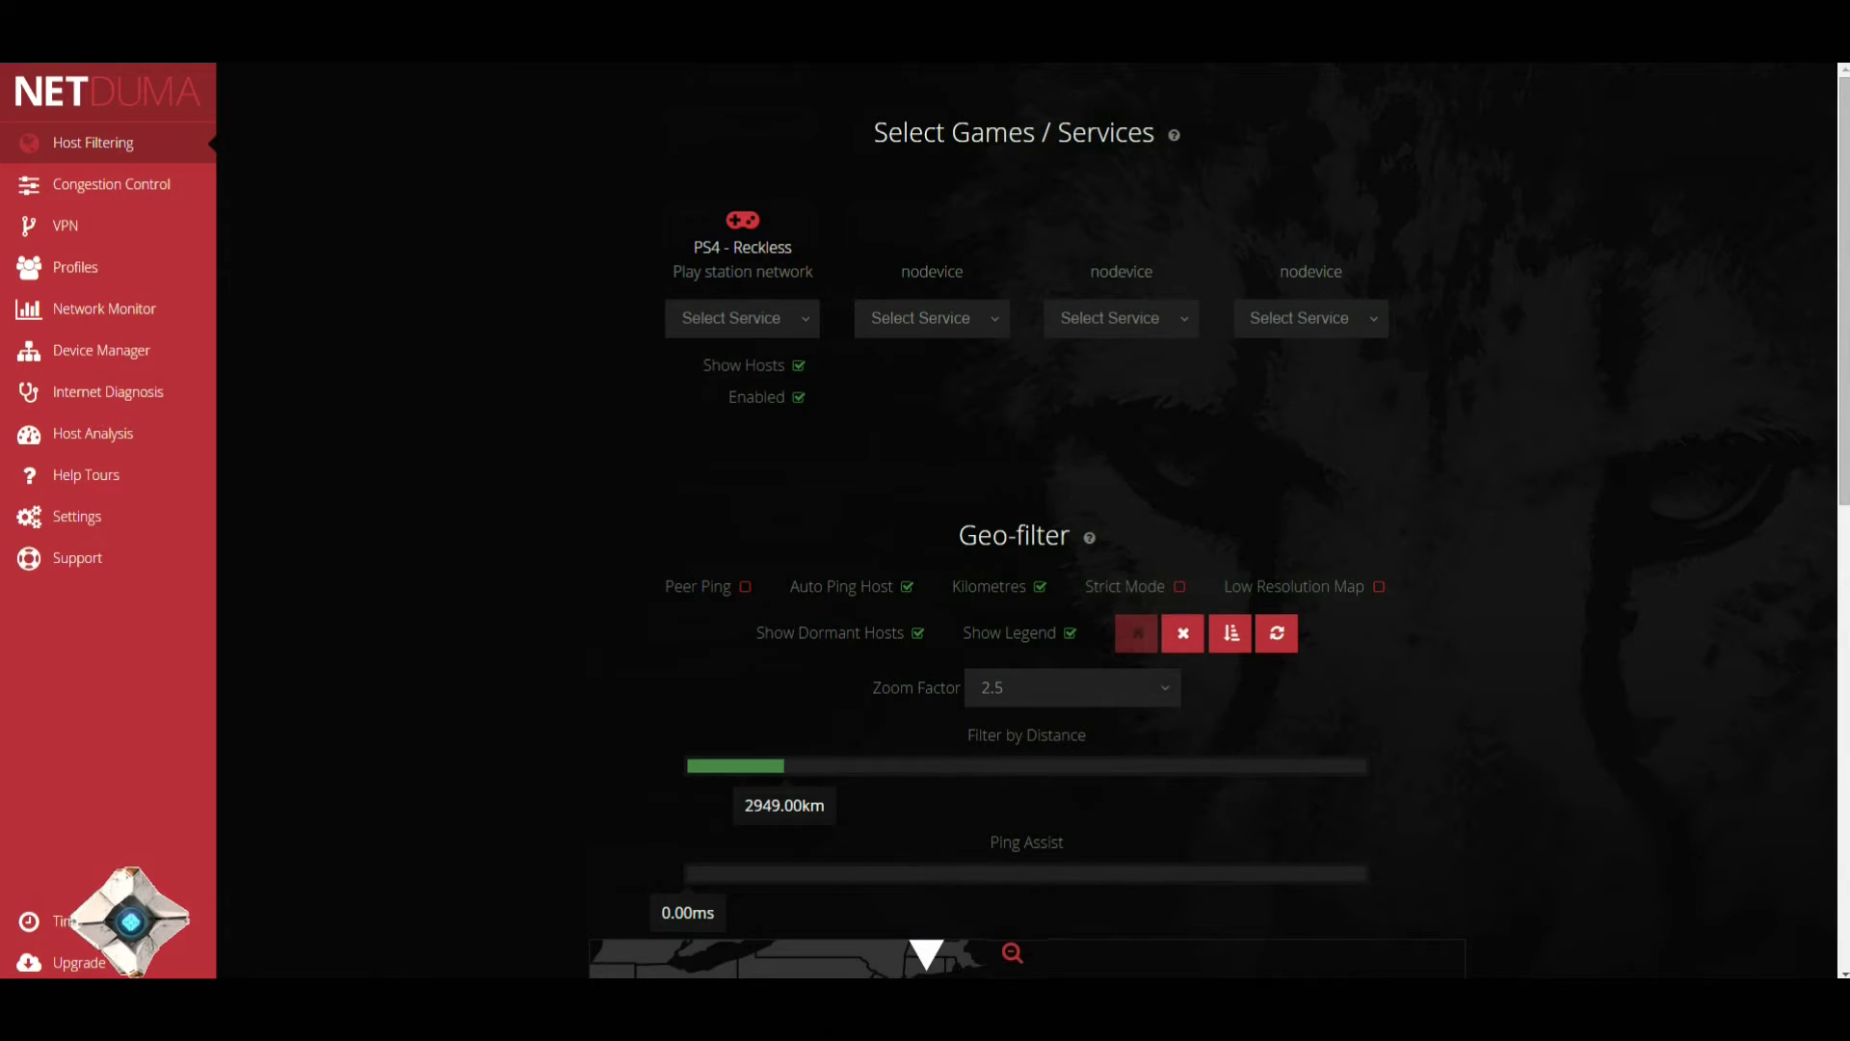
scroll(549, 670, "down", 5)
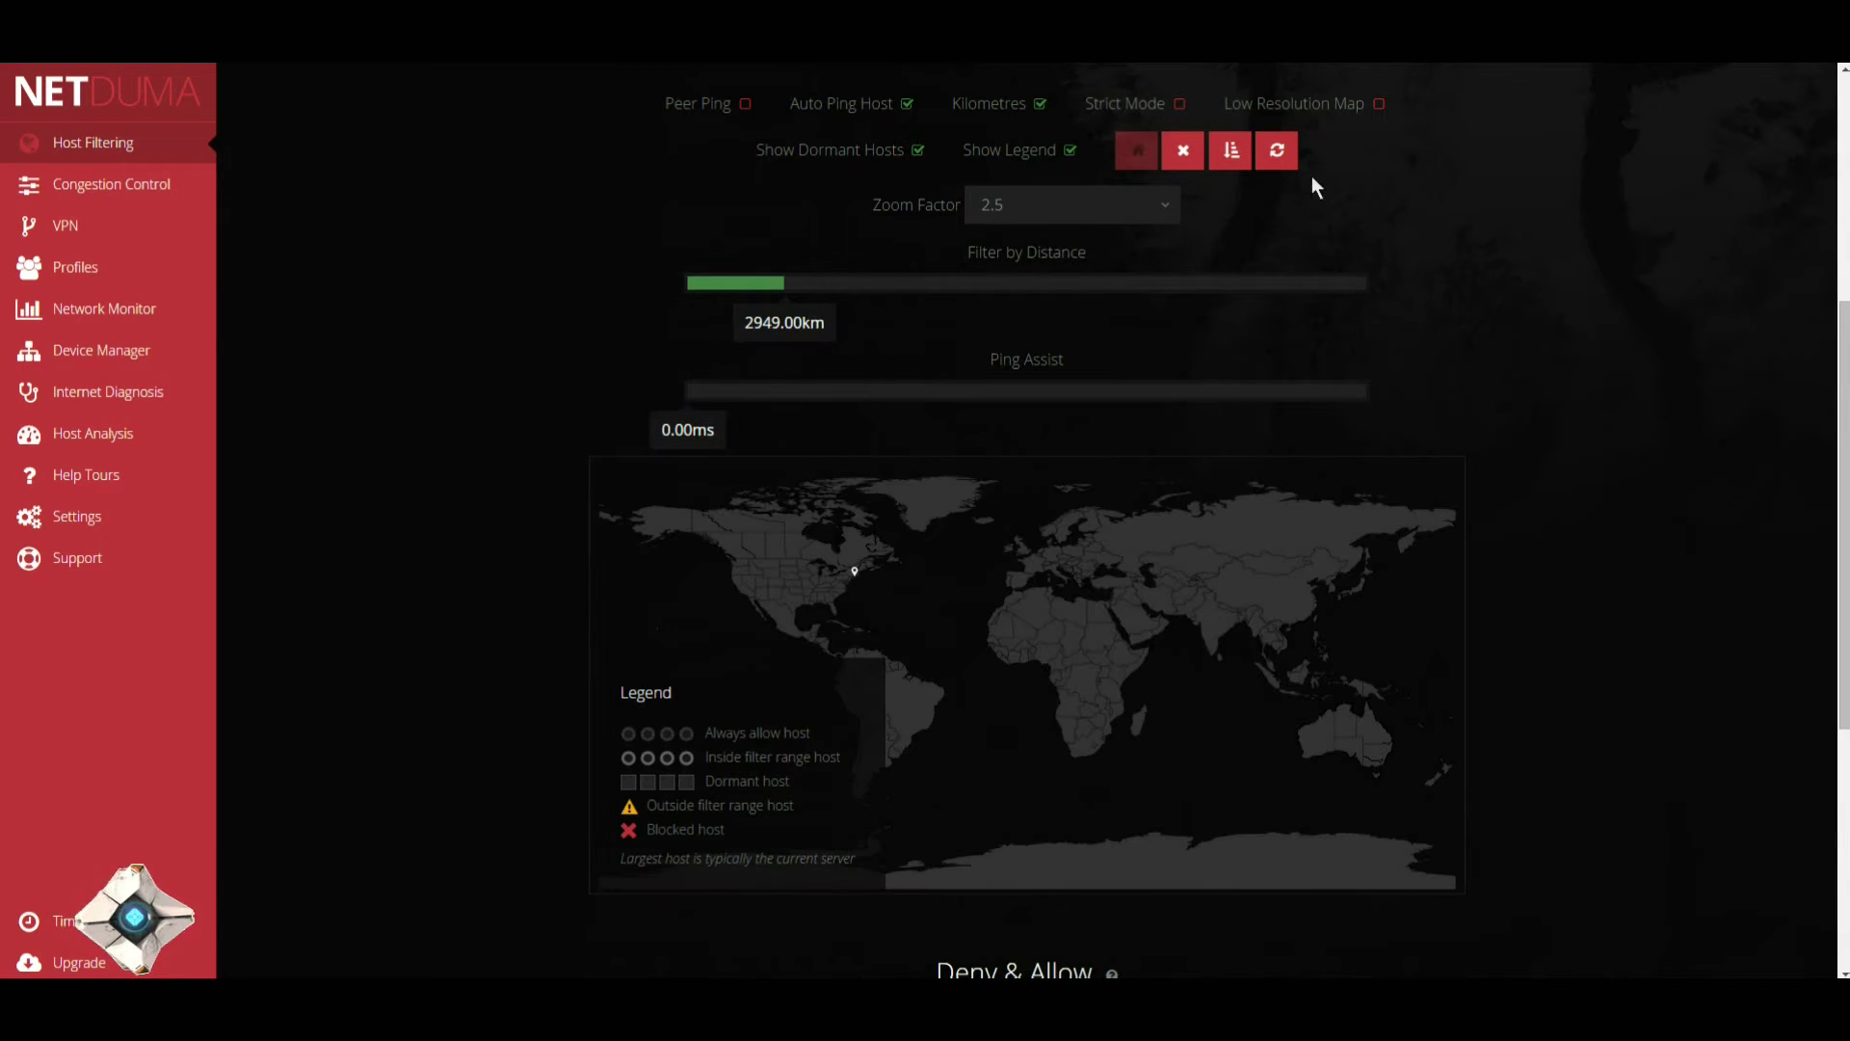
left_click(1184, 152)
scroll(516, 487, "up", 5)
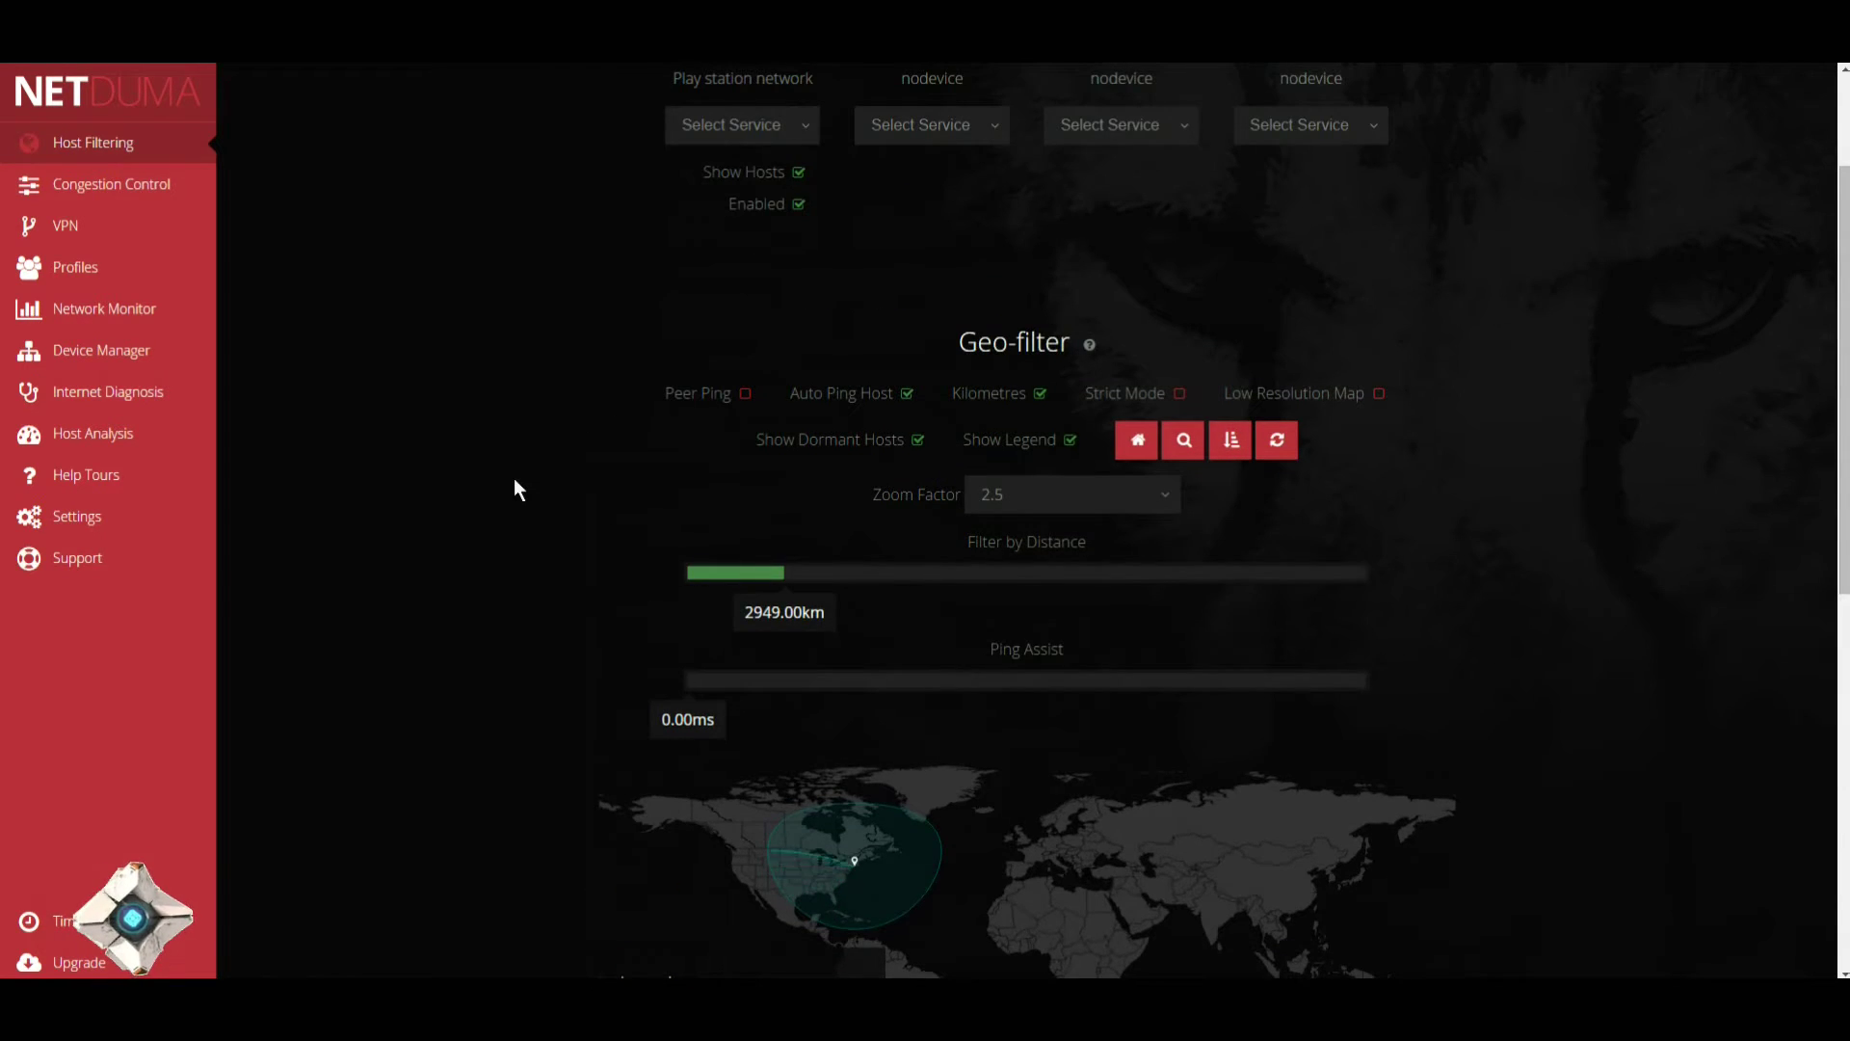
left_click(152, 193)
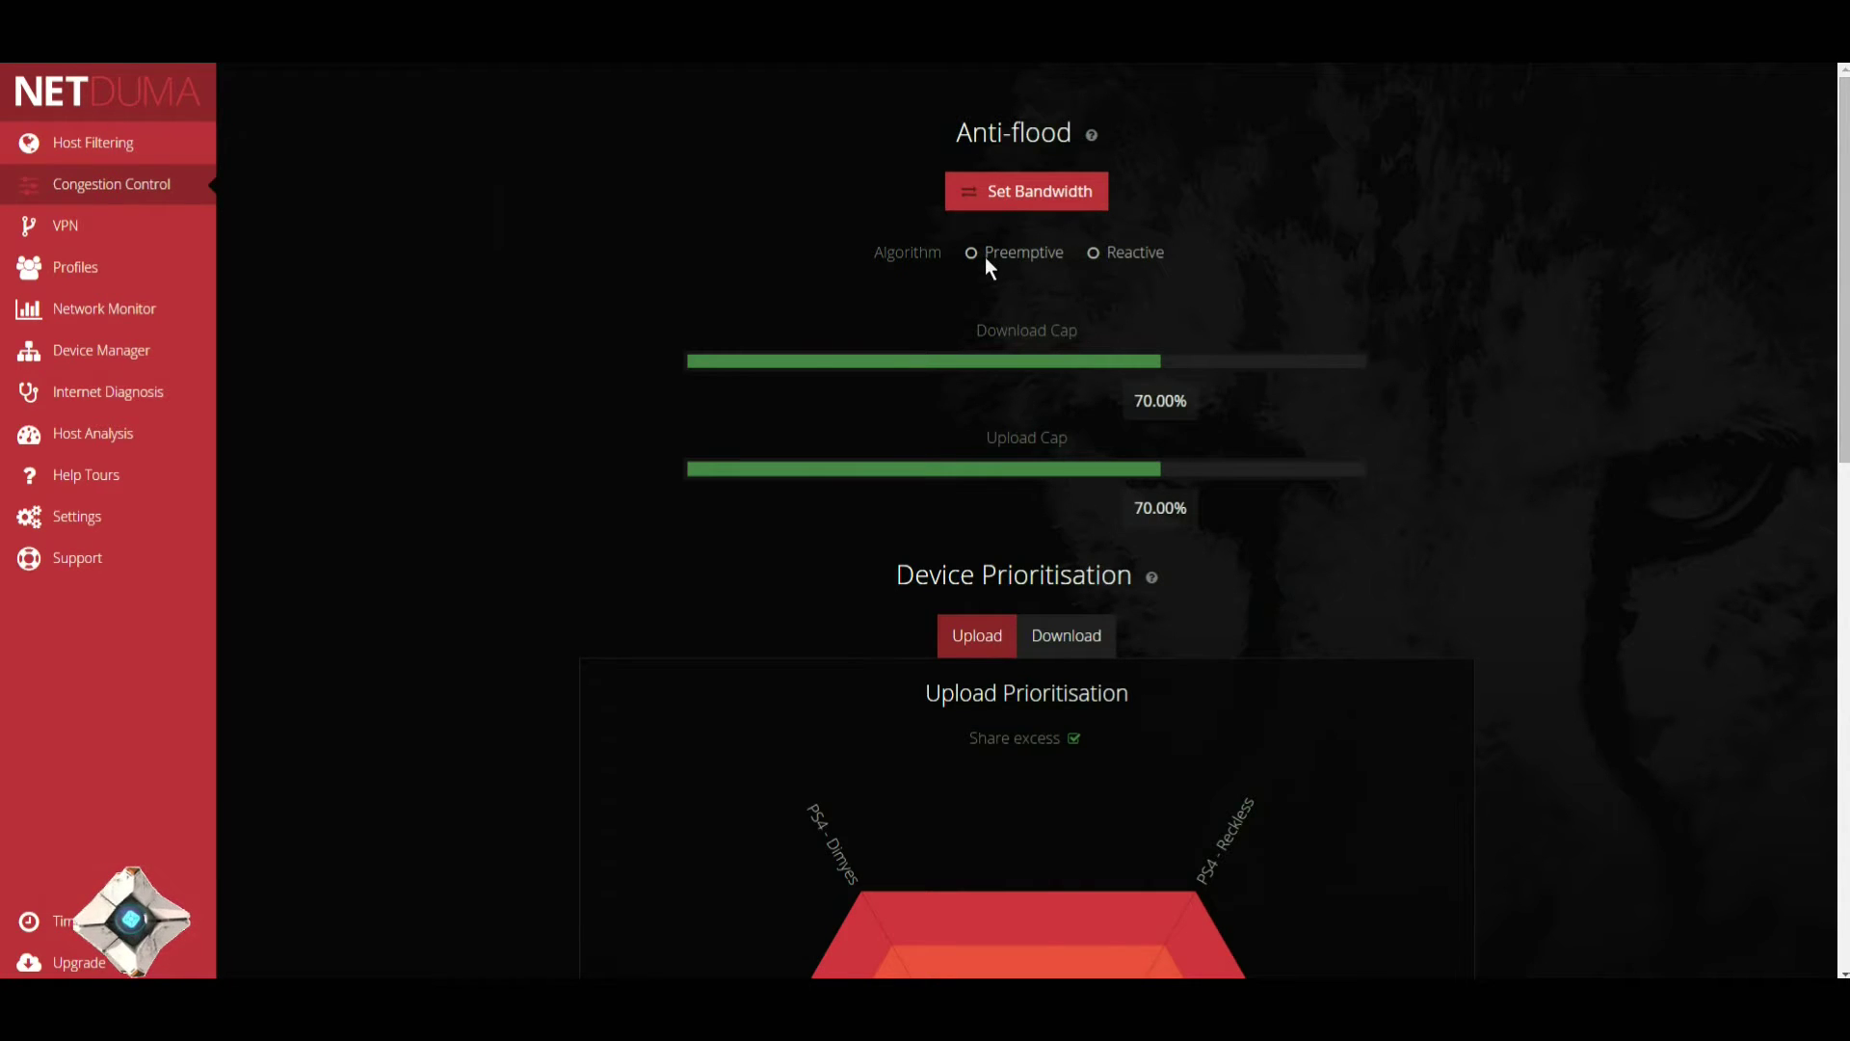
scroll(676, 376, "down", 6)
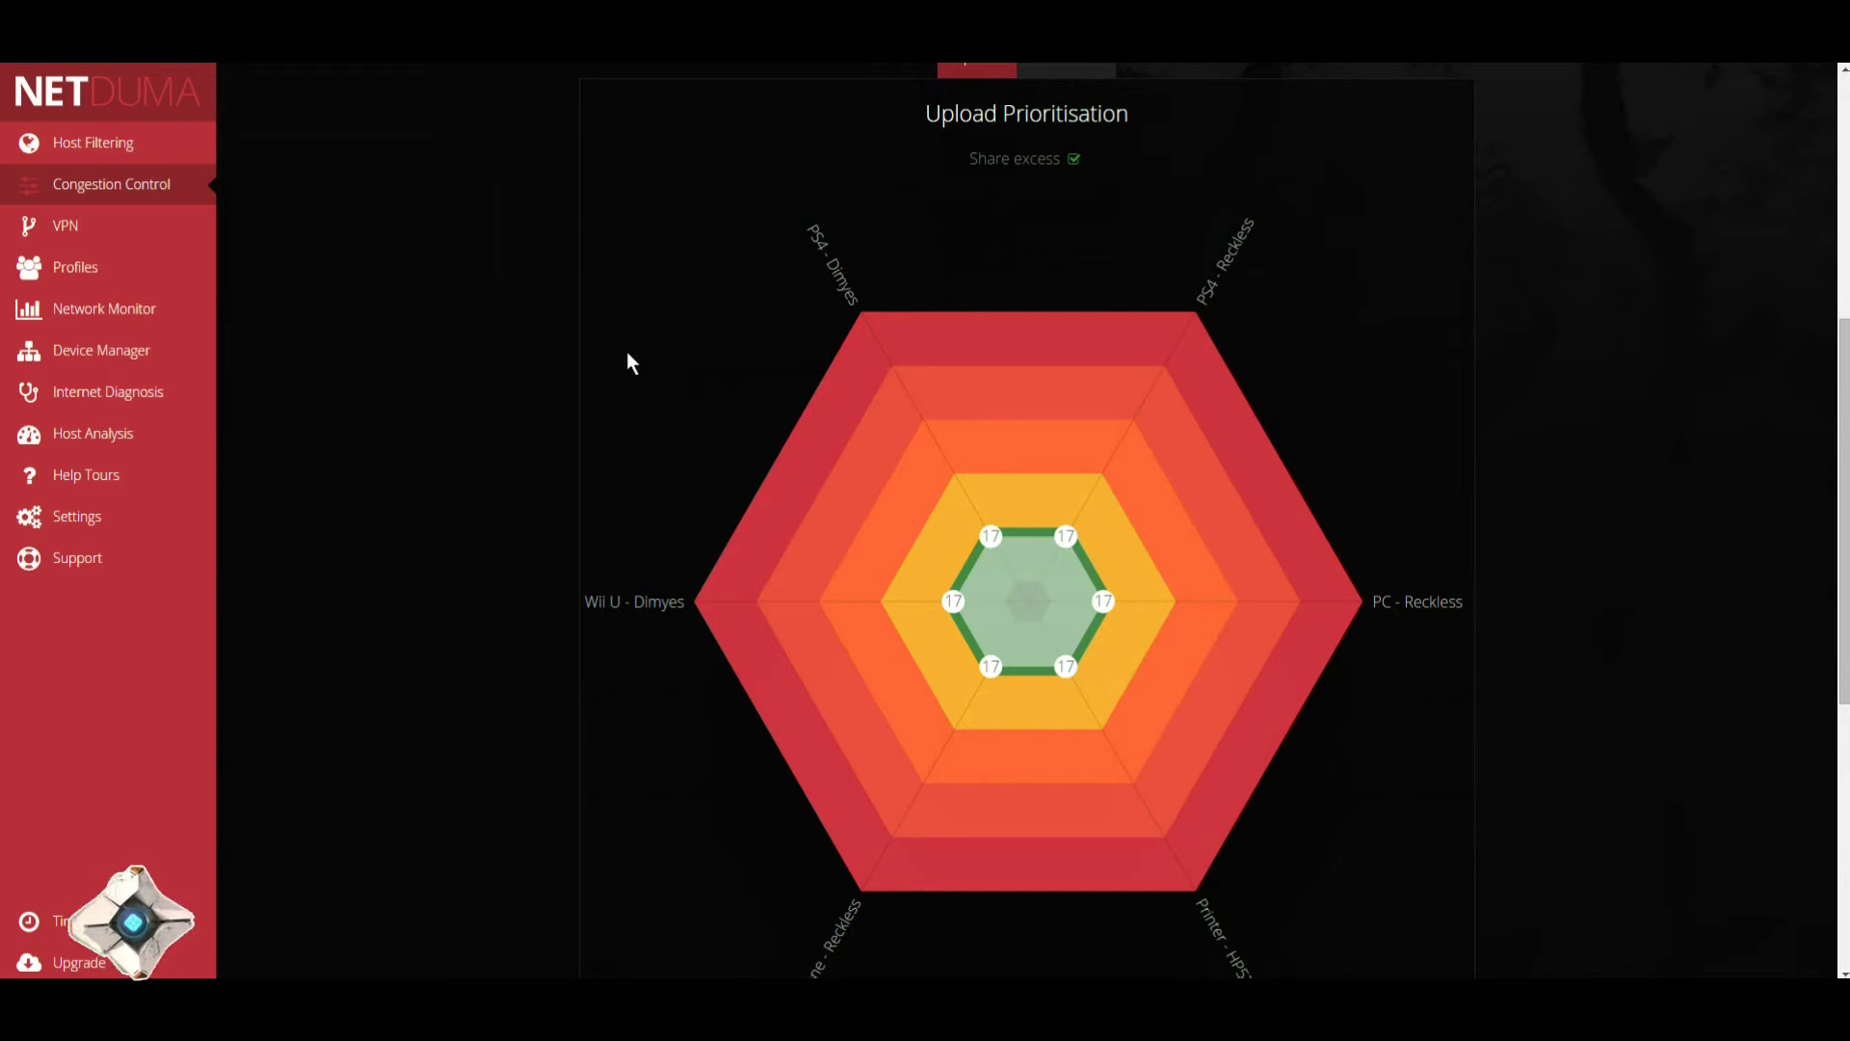
scroll(621, 374, "down", 4)
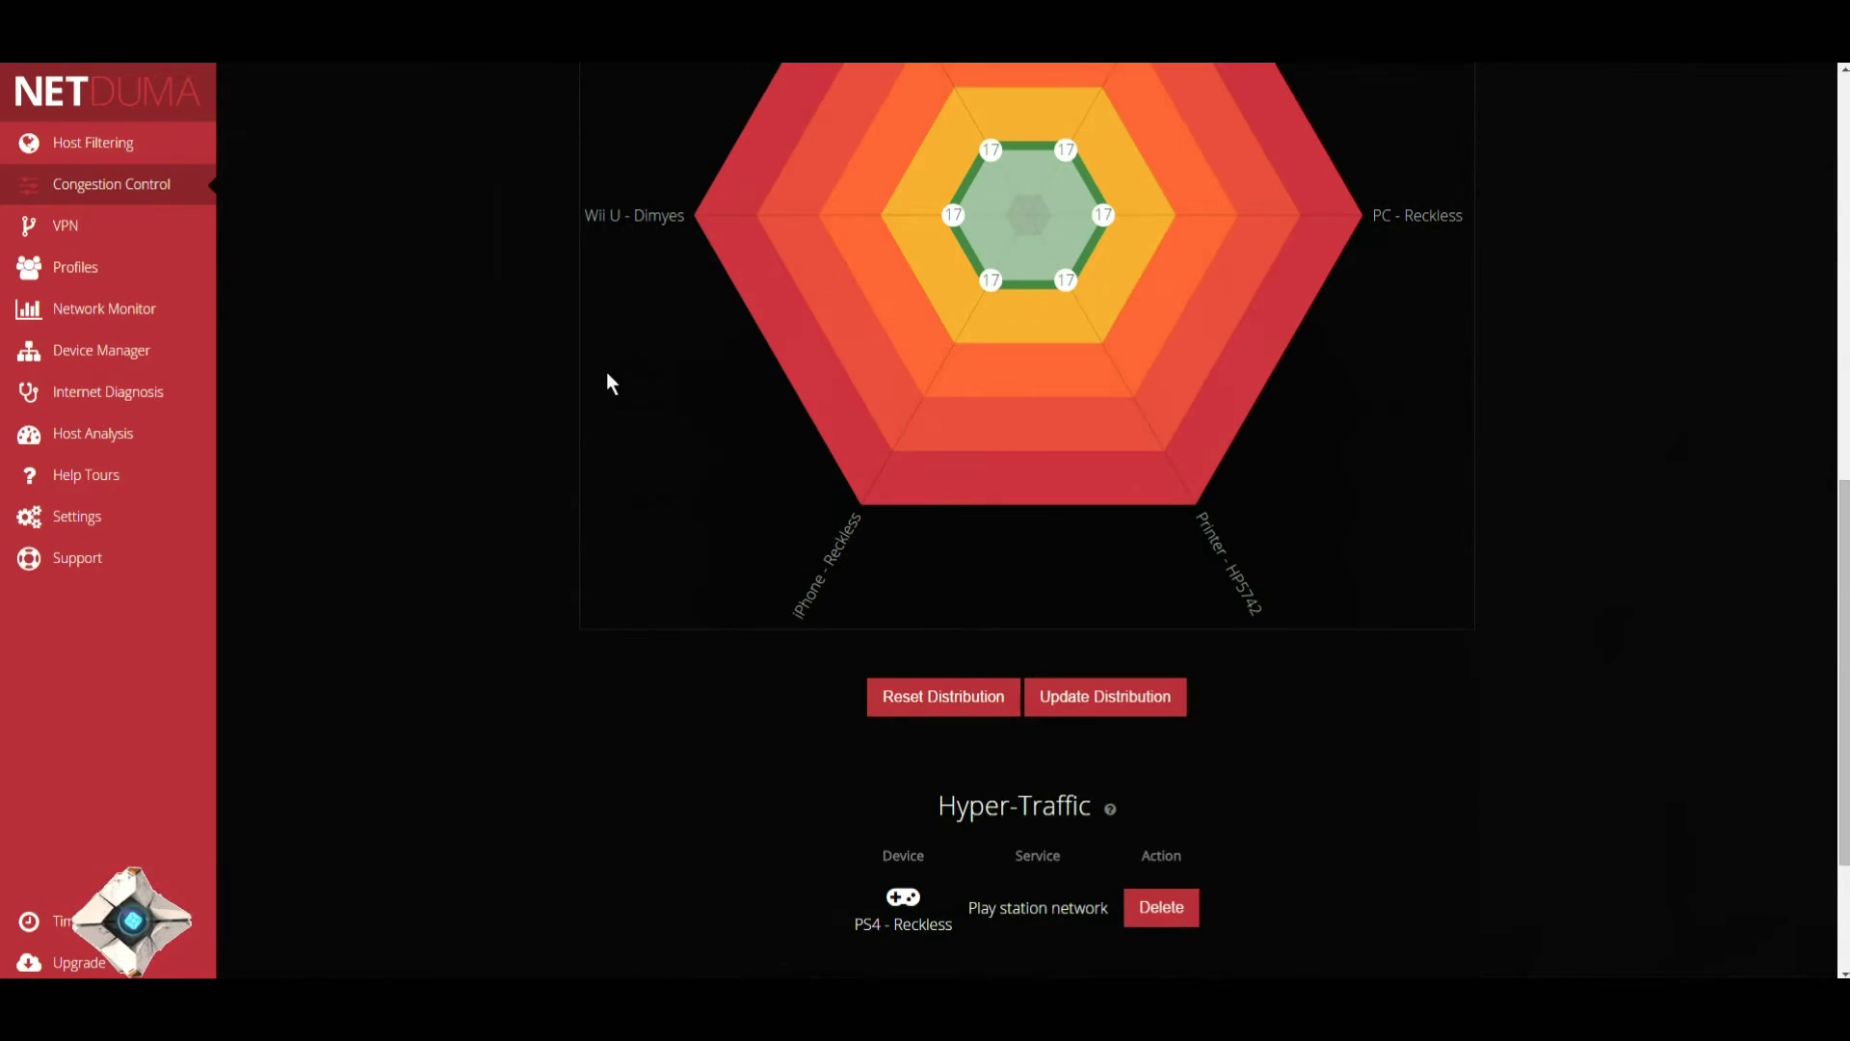
scroll(616, 434, "down", 2)
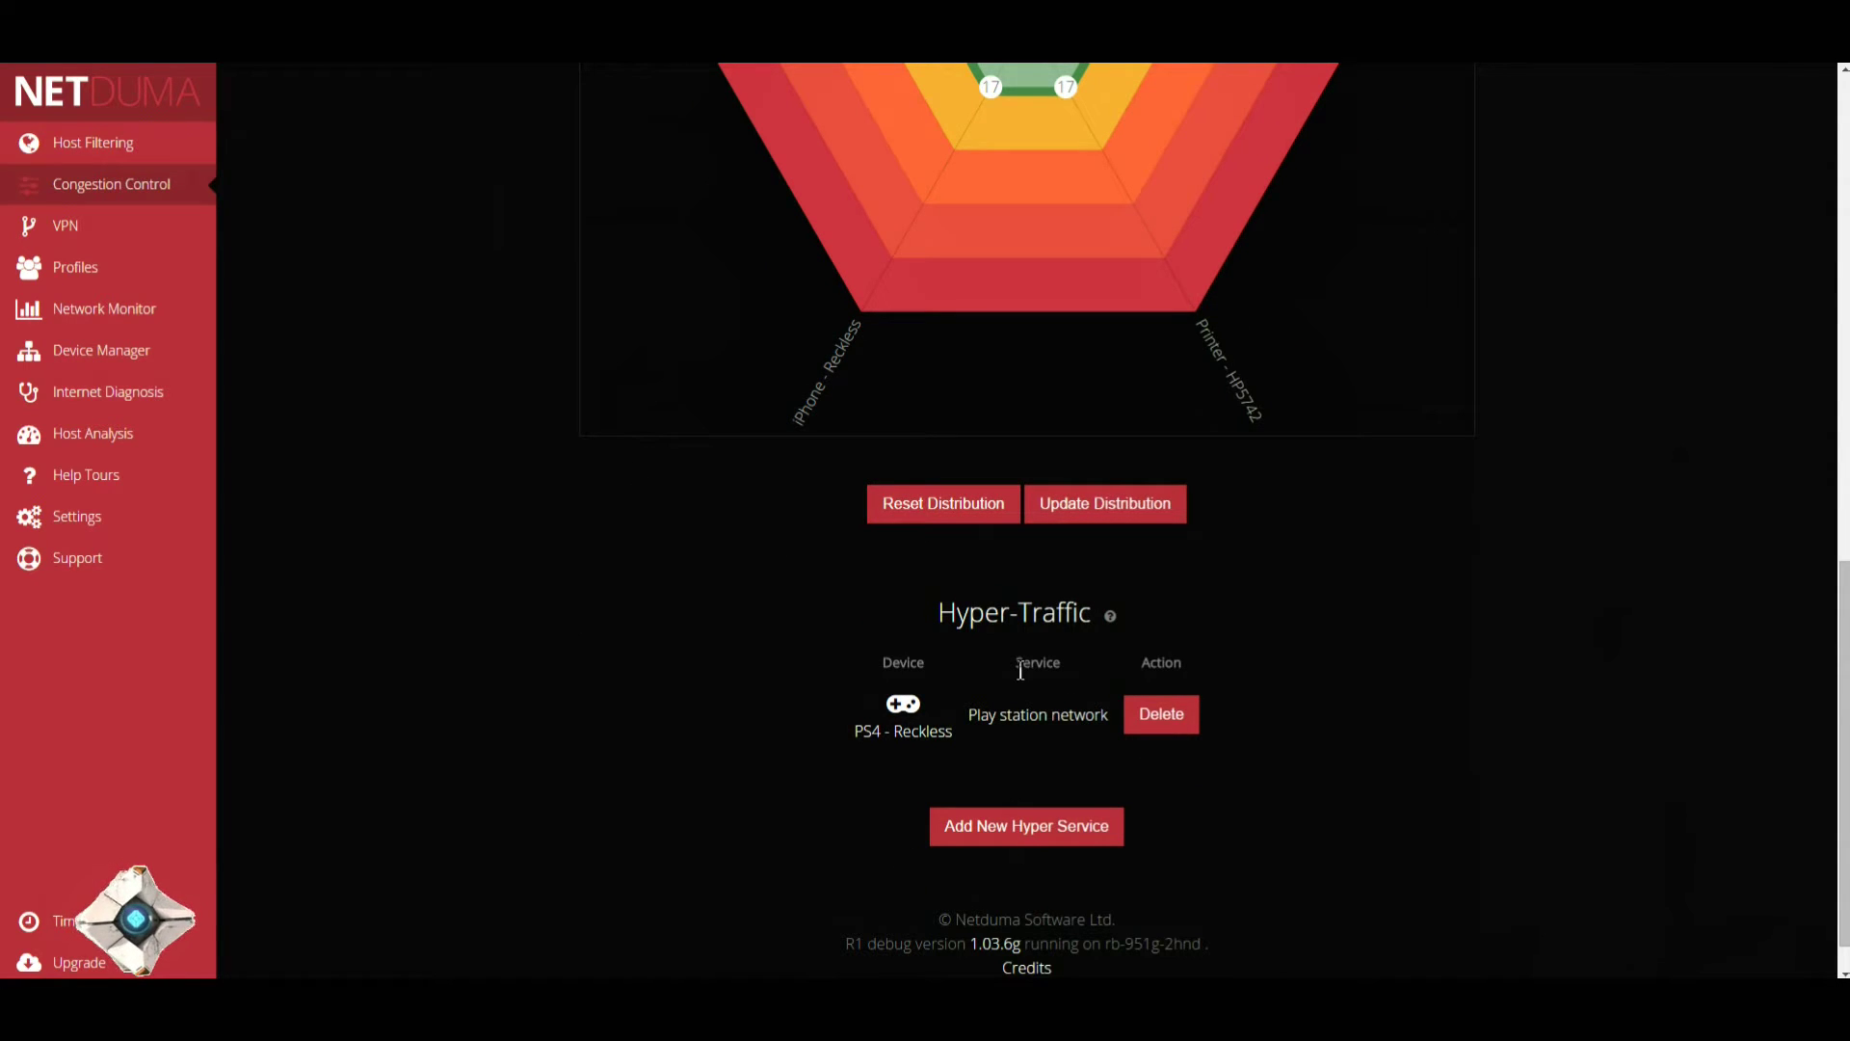
scroll(1009, 675, "up", 5)
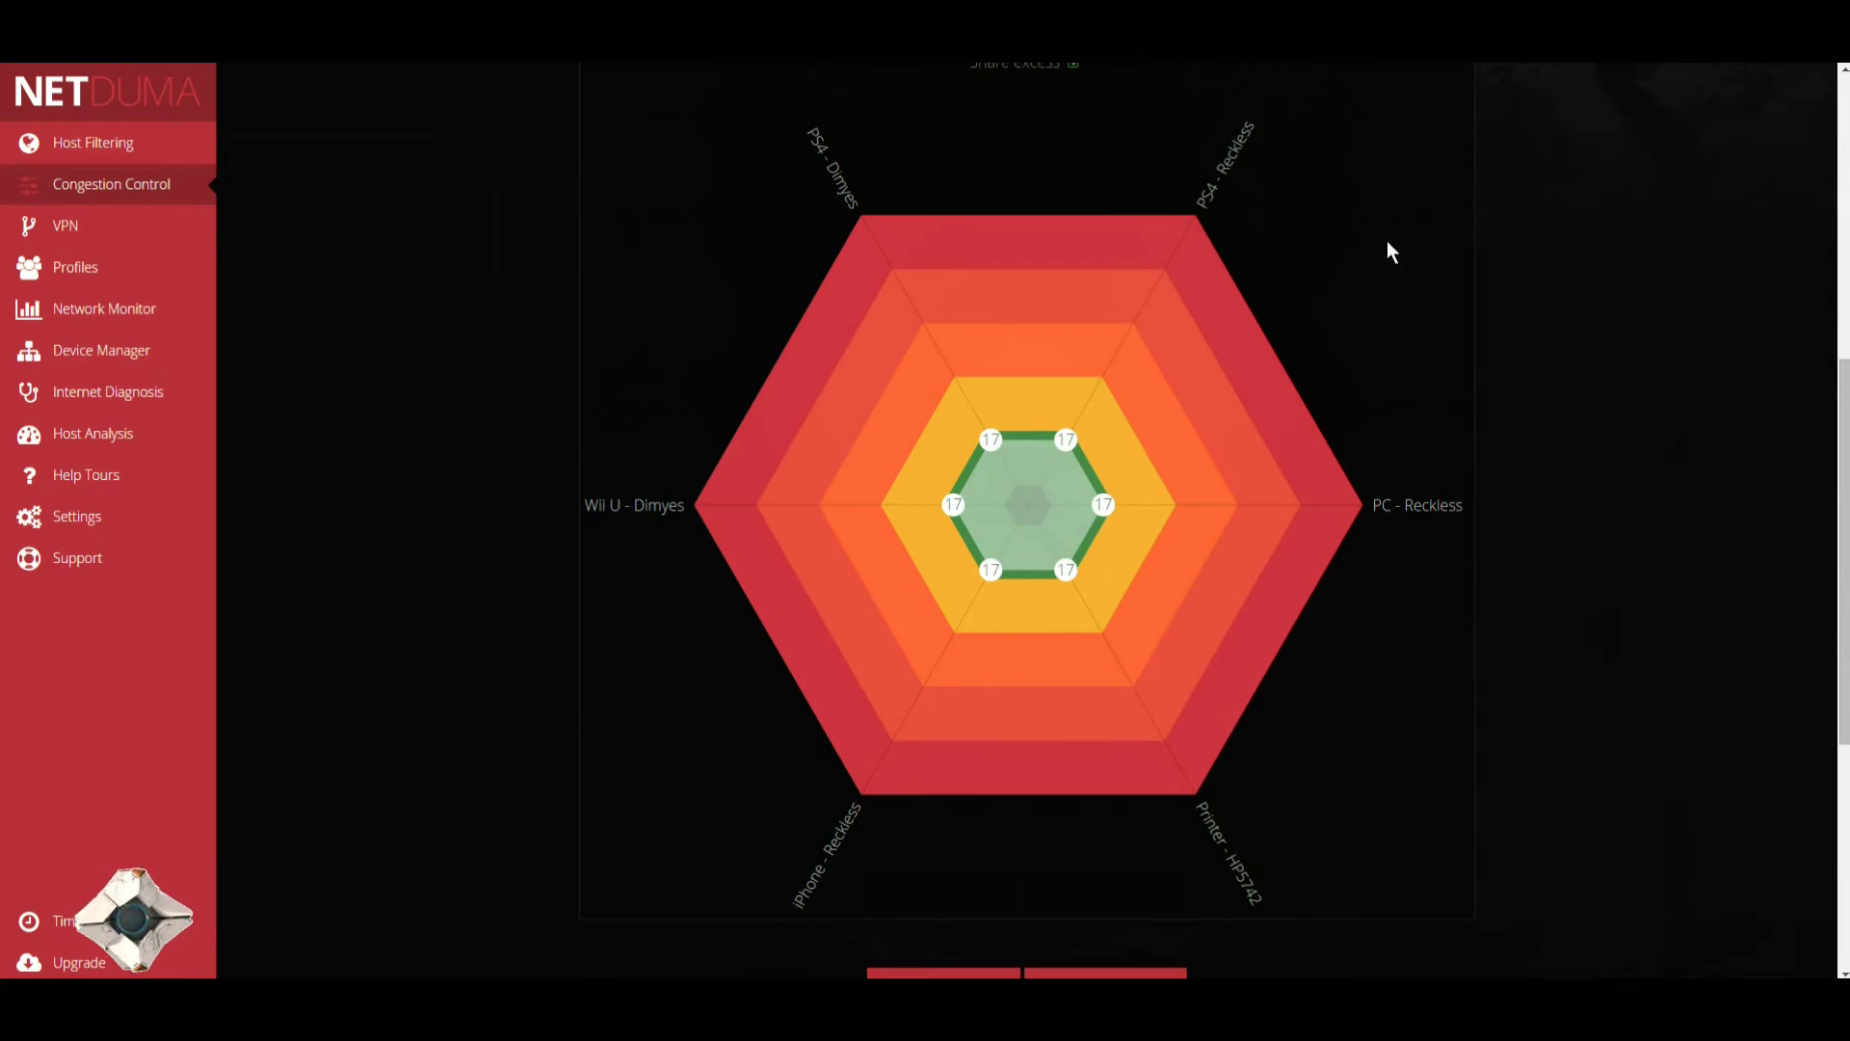
scroll(1030, 570, "down", 3)
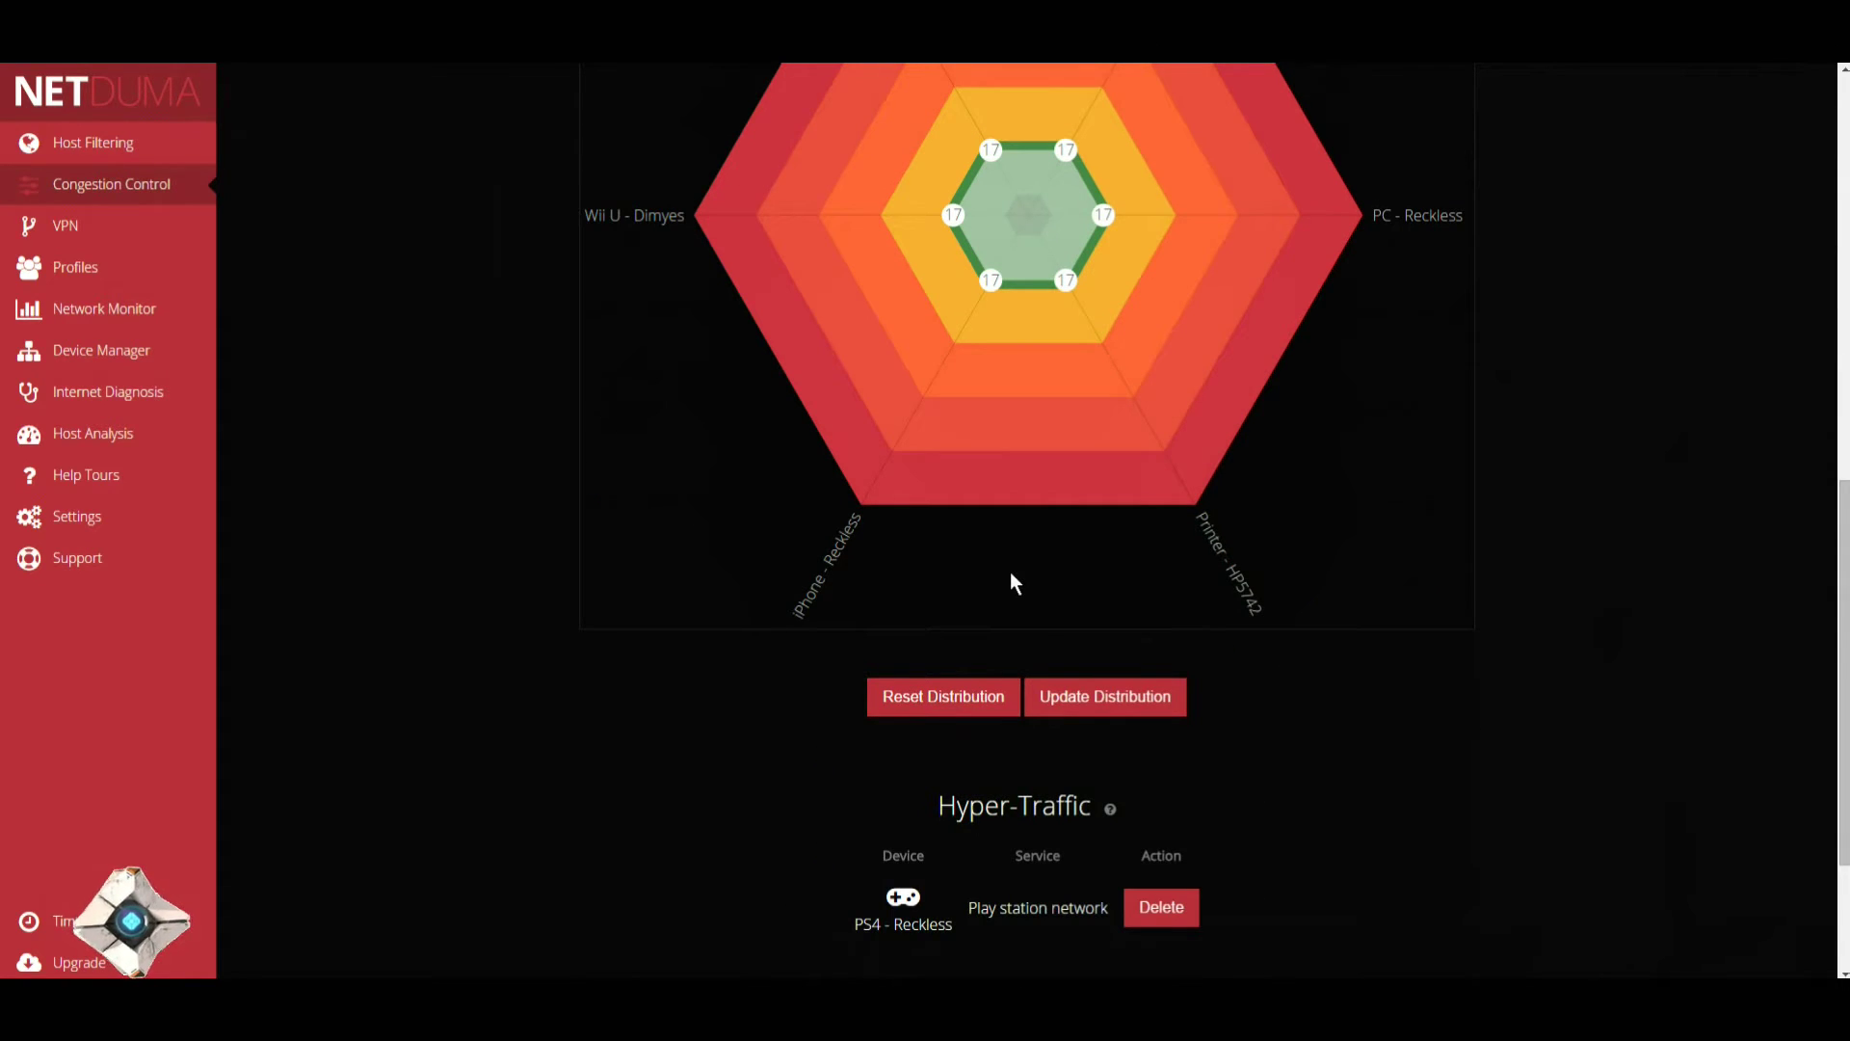
scroll(1010, 570, "down", 1)
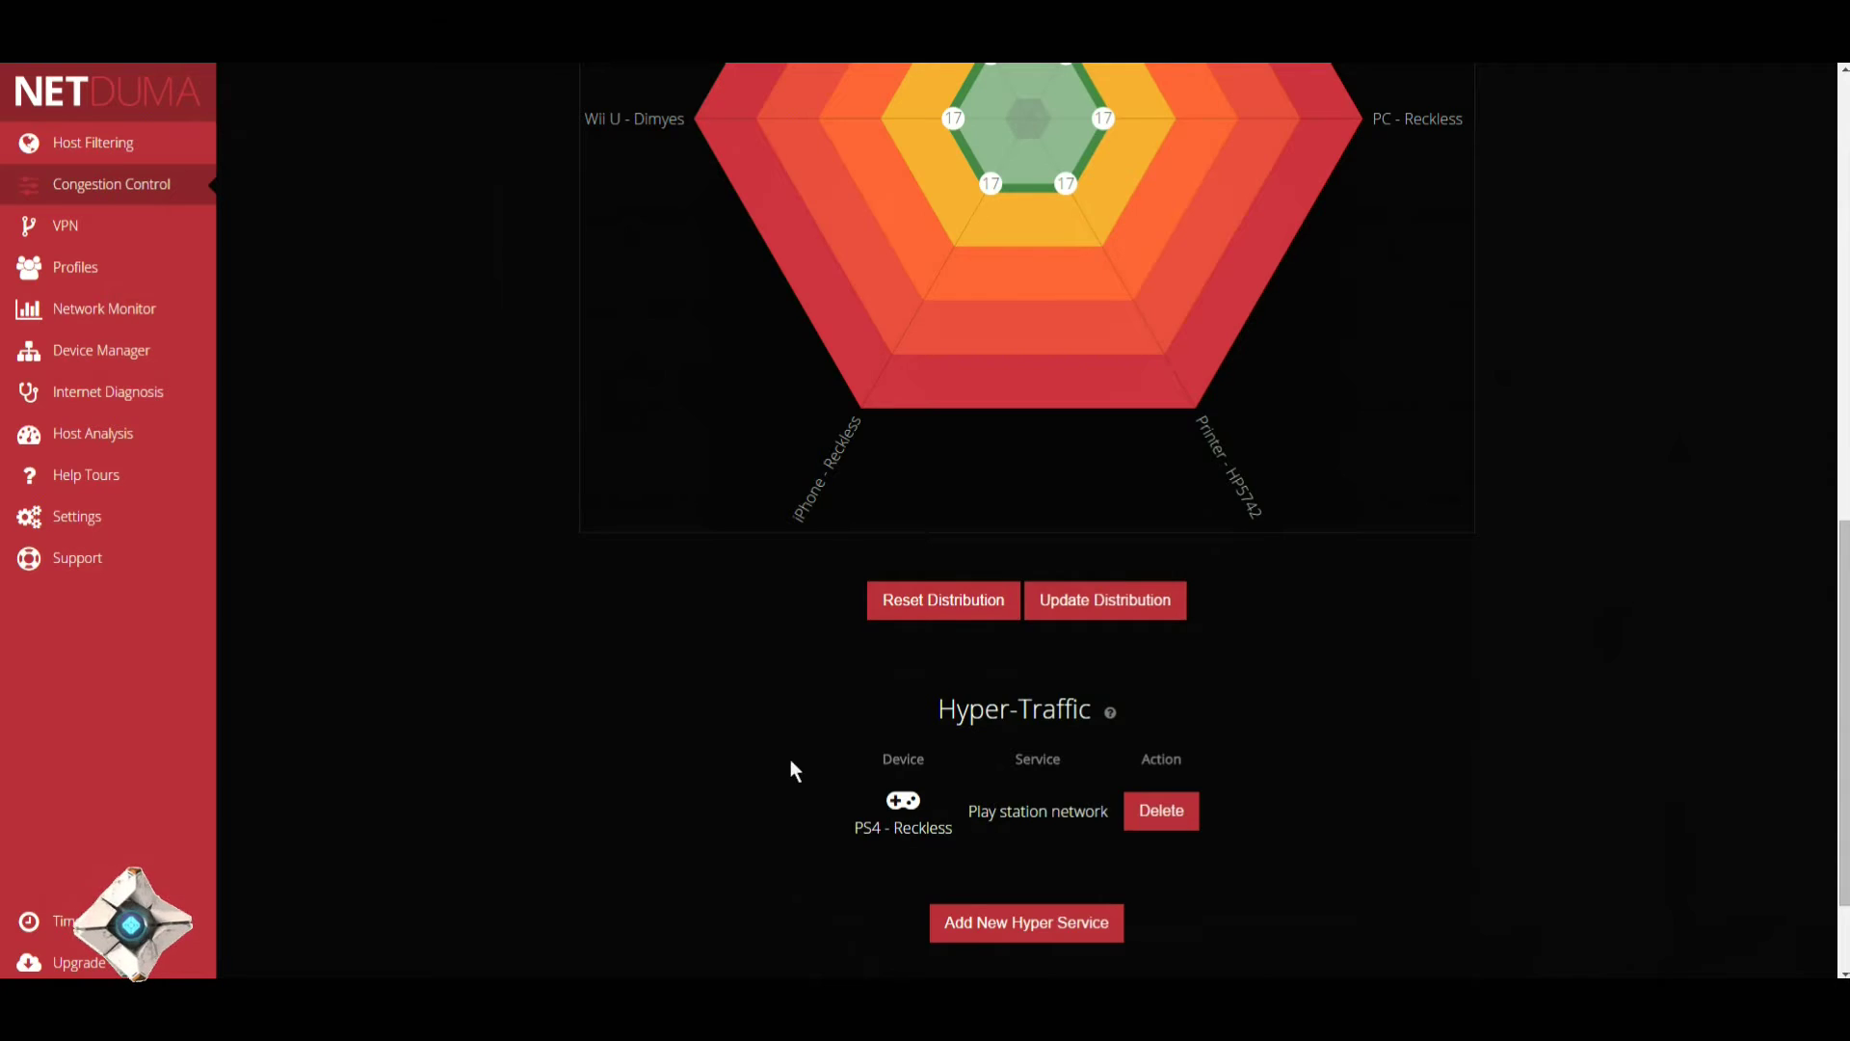
scroll(786, 732, "up", 4)
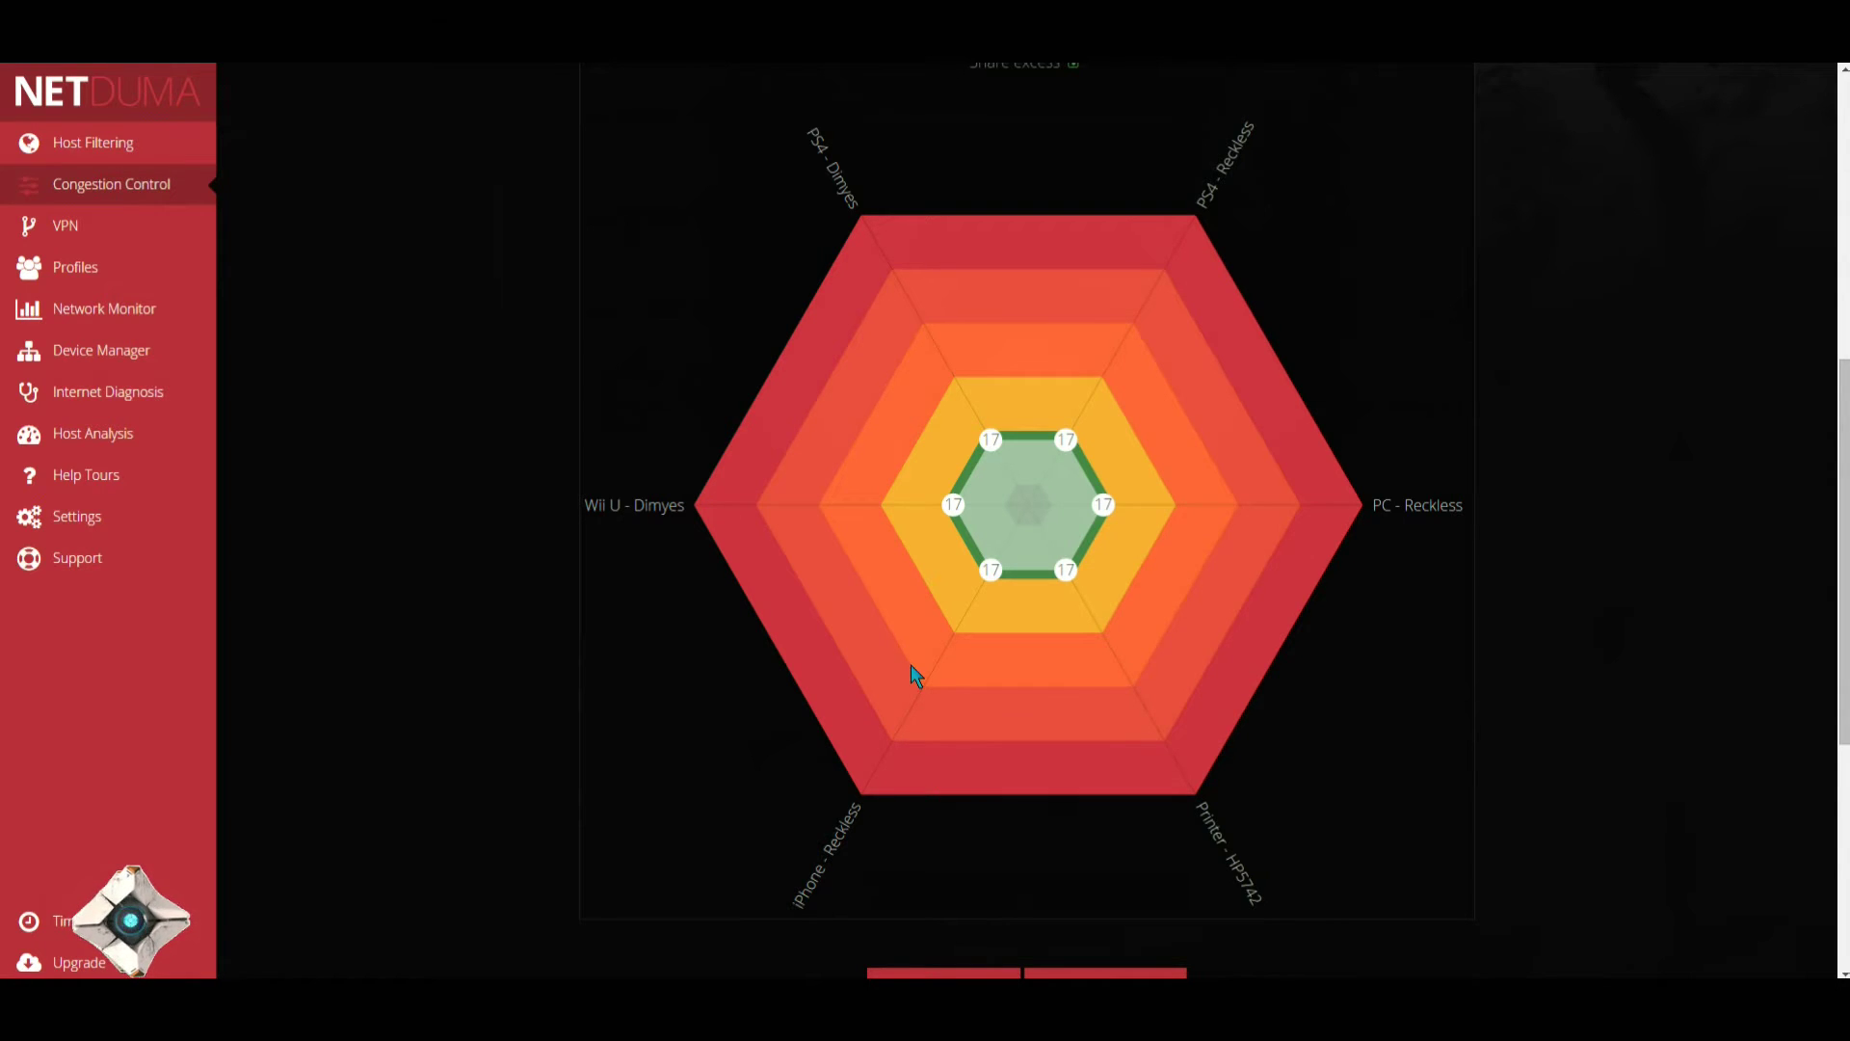
scroll(911, 665, "up", 7)
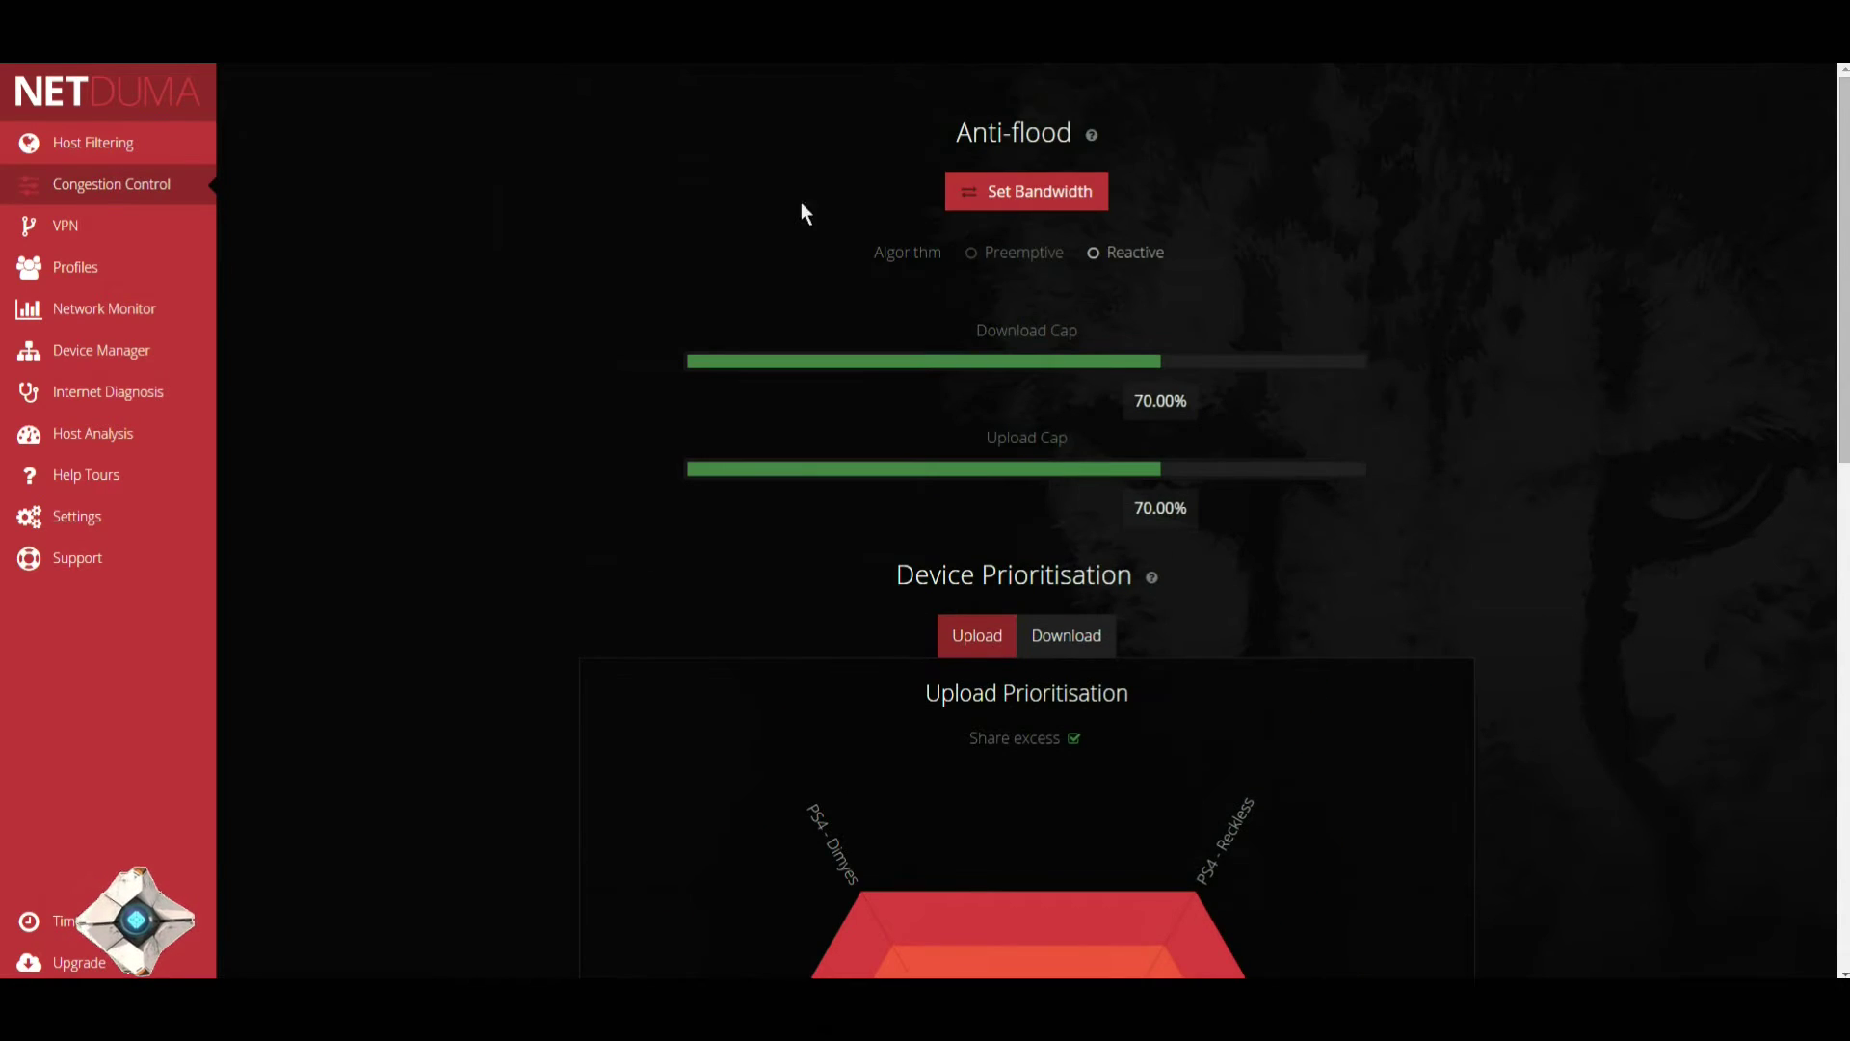
left_click(1005, 199)
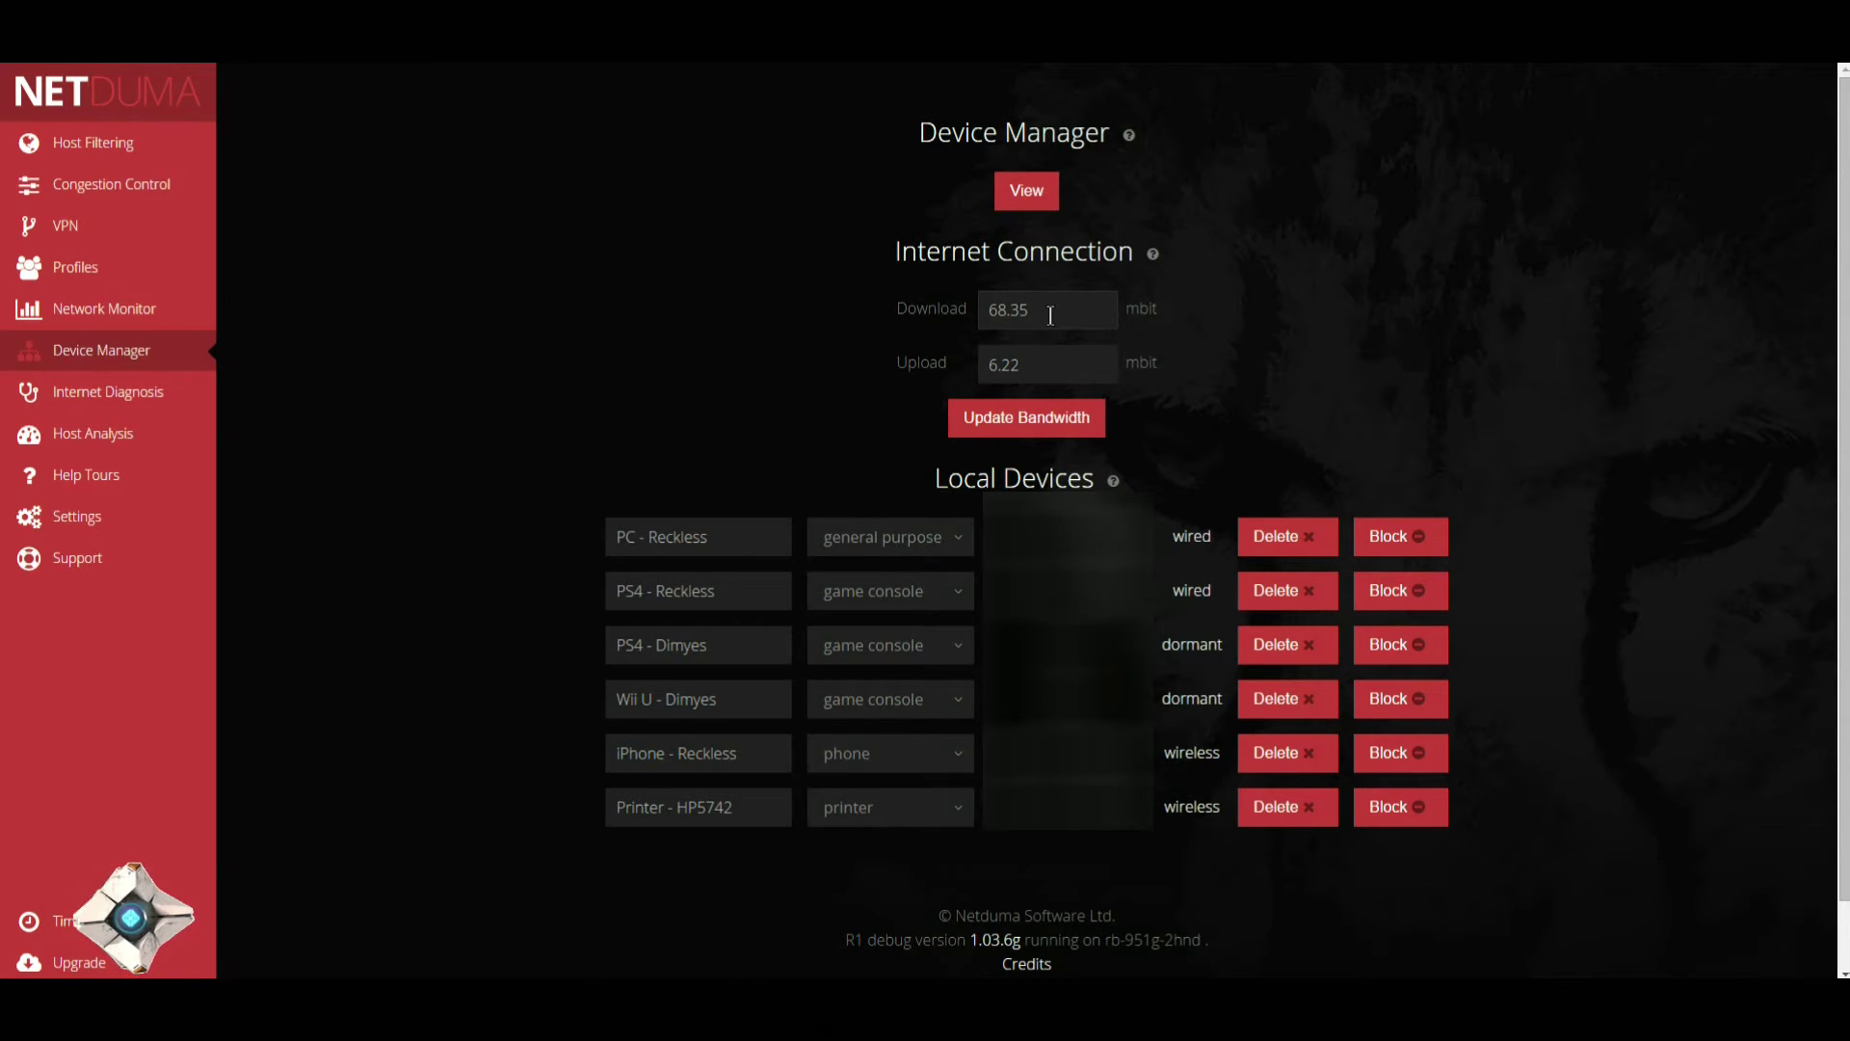
Apply 68.35/6.22 mbit bandwidth with Auto-Setup, accept the Wi-Fi warning, then open Internet Diagnosis.
left_click(1041, 429)
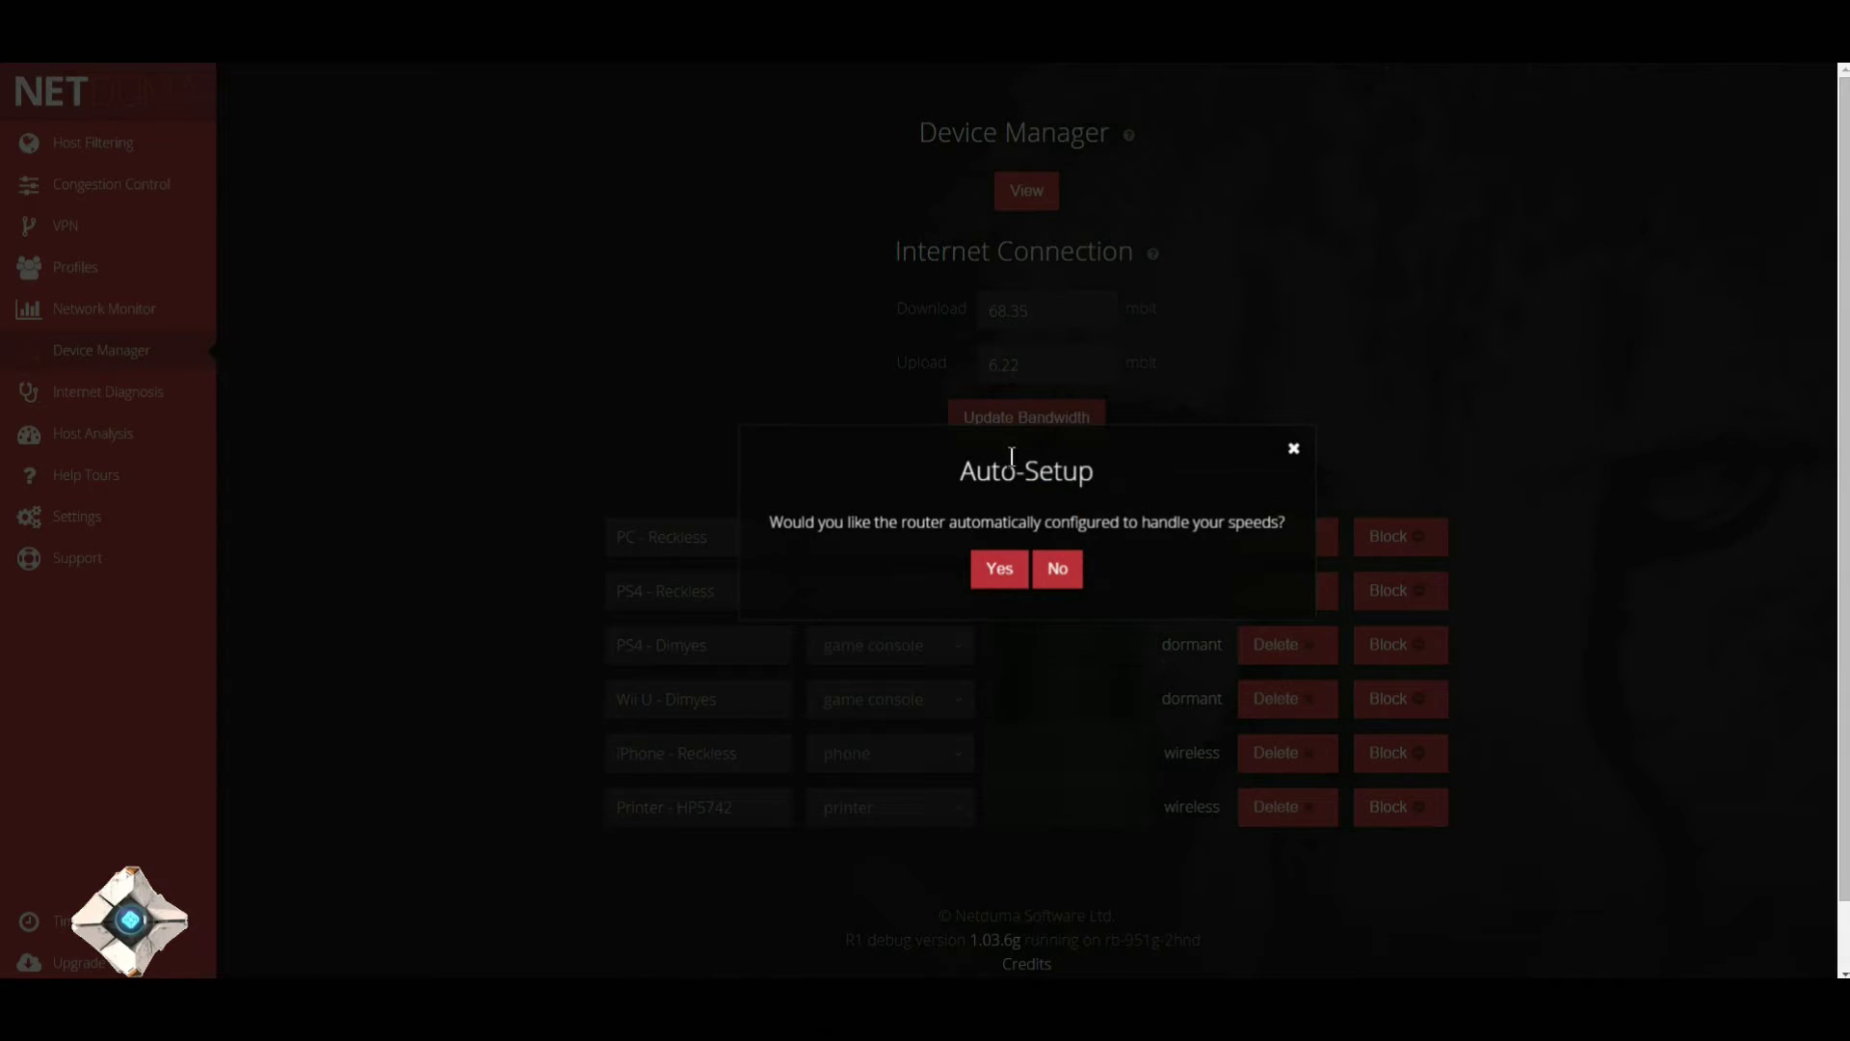
left_click(999, 570)
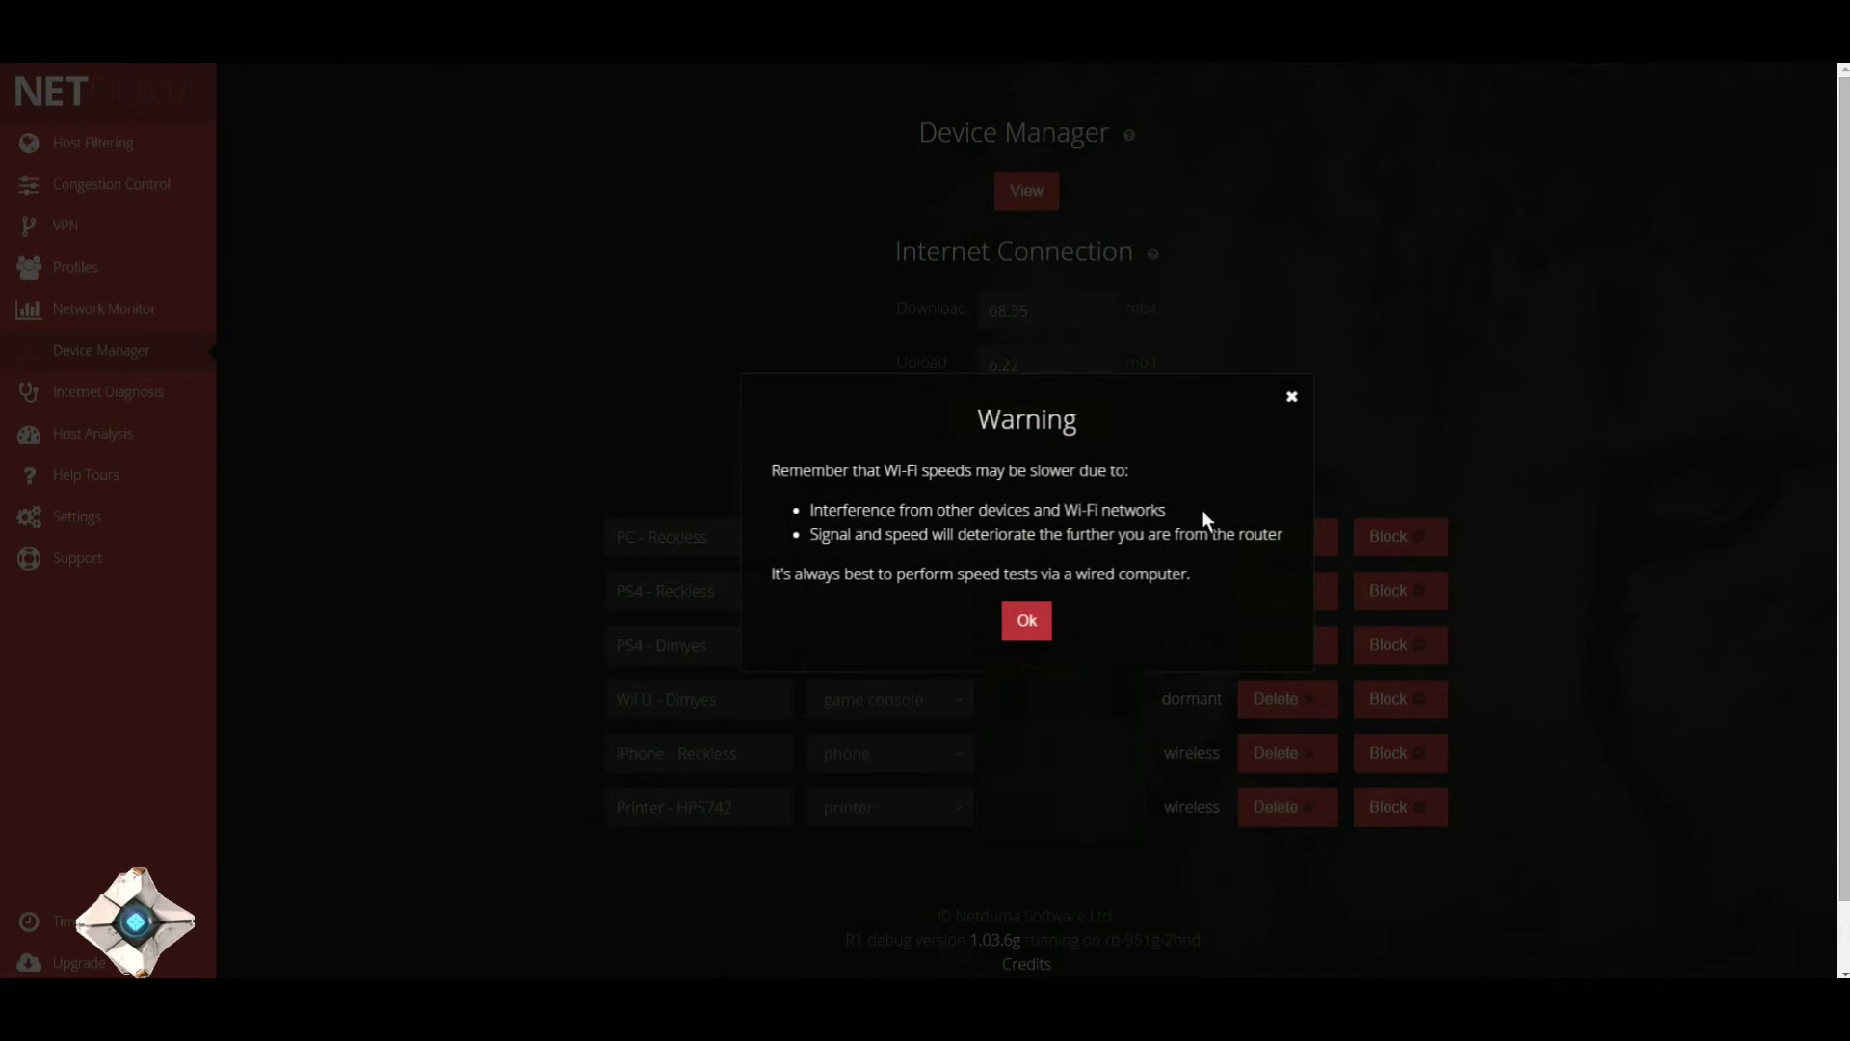
left_click(1040, 628)
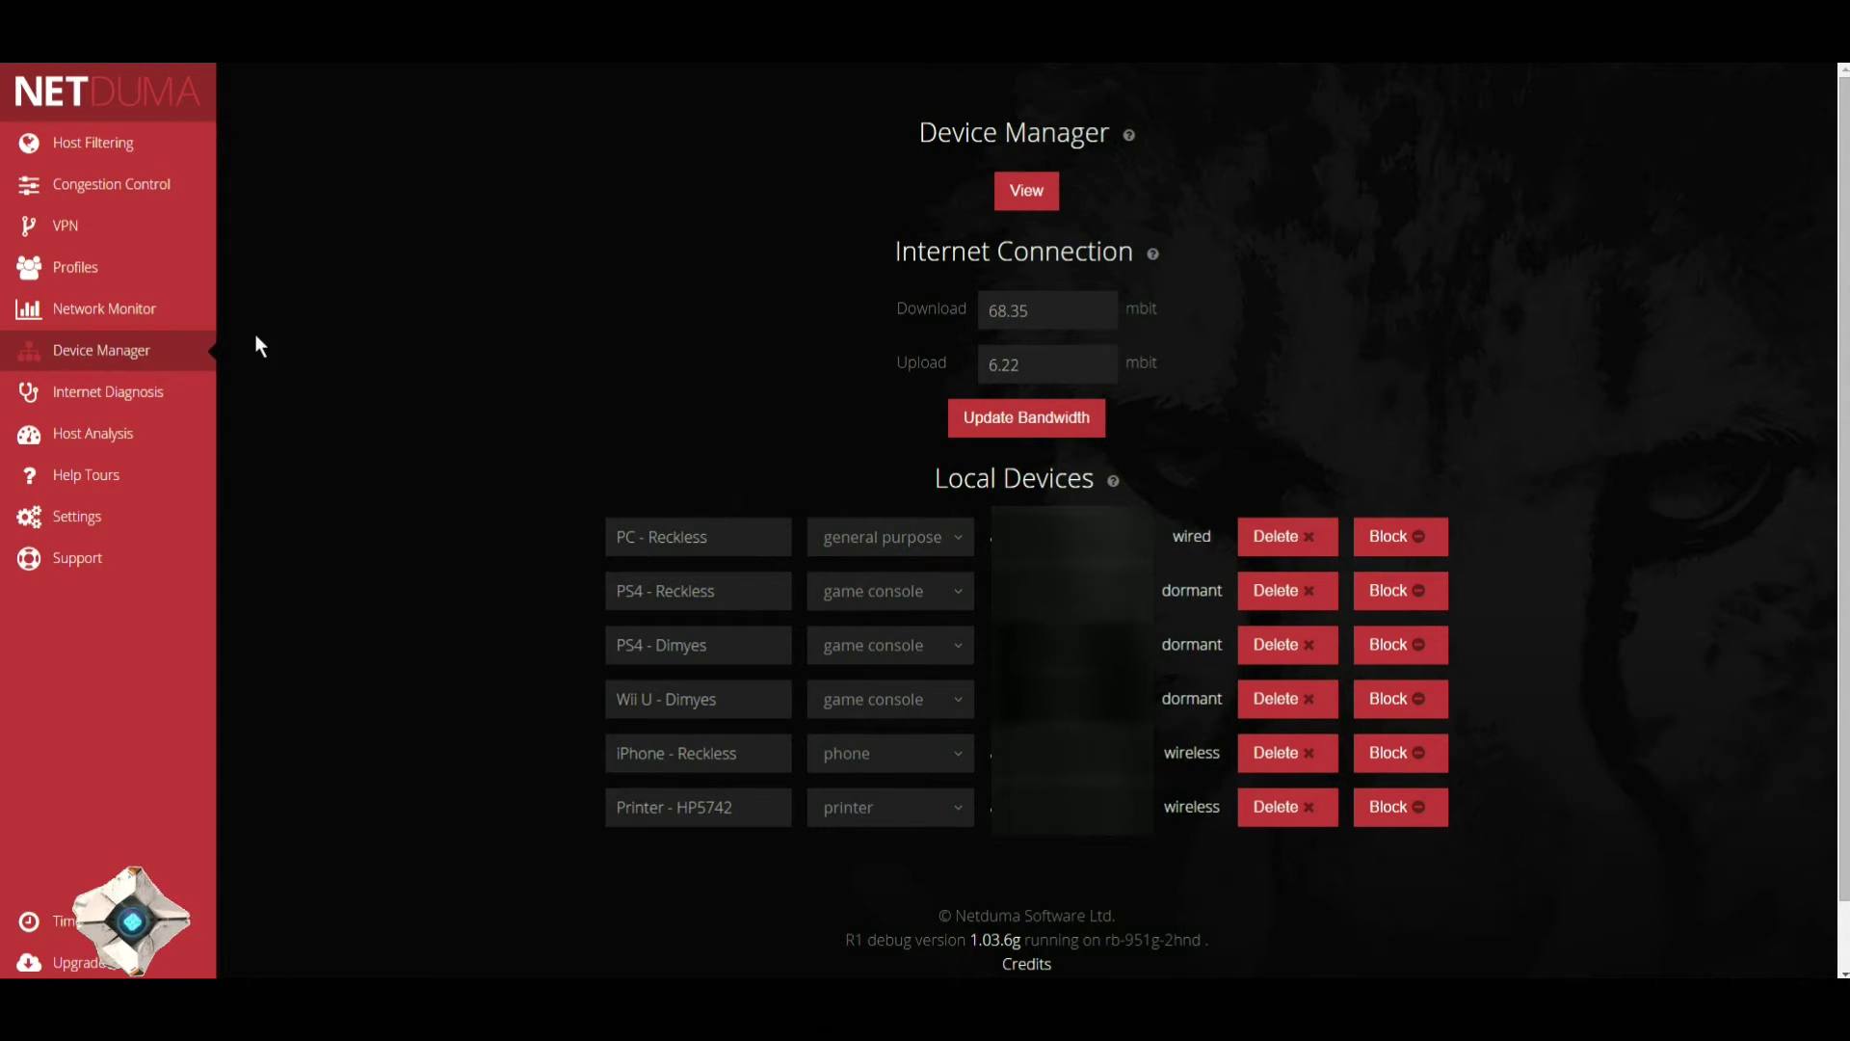
scroll(343, 308, "down", 1)
scroll(366, 342, "up", 1)
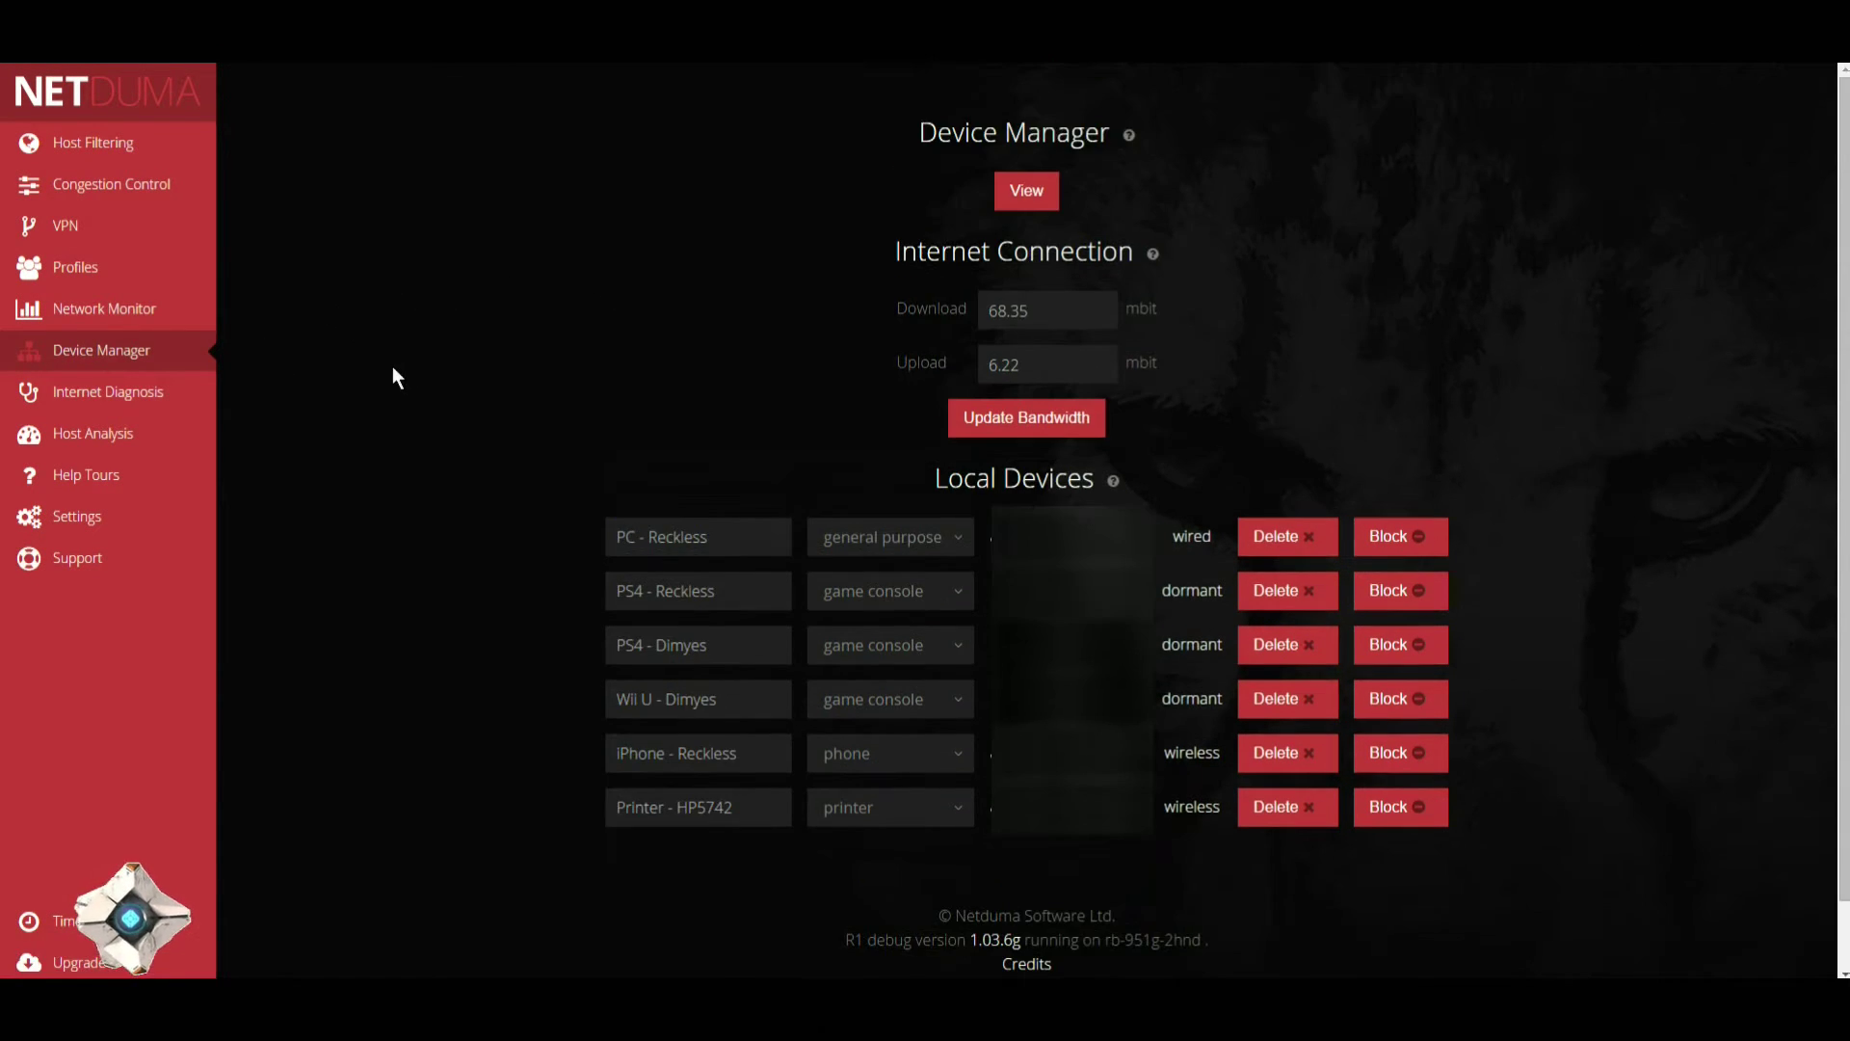
left_click(180, 392)
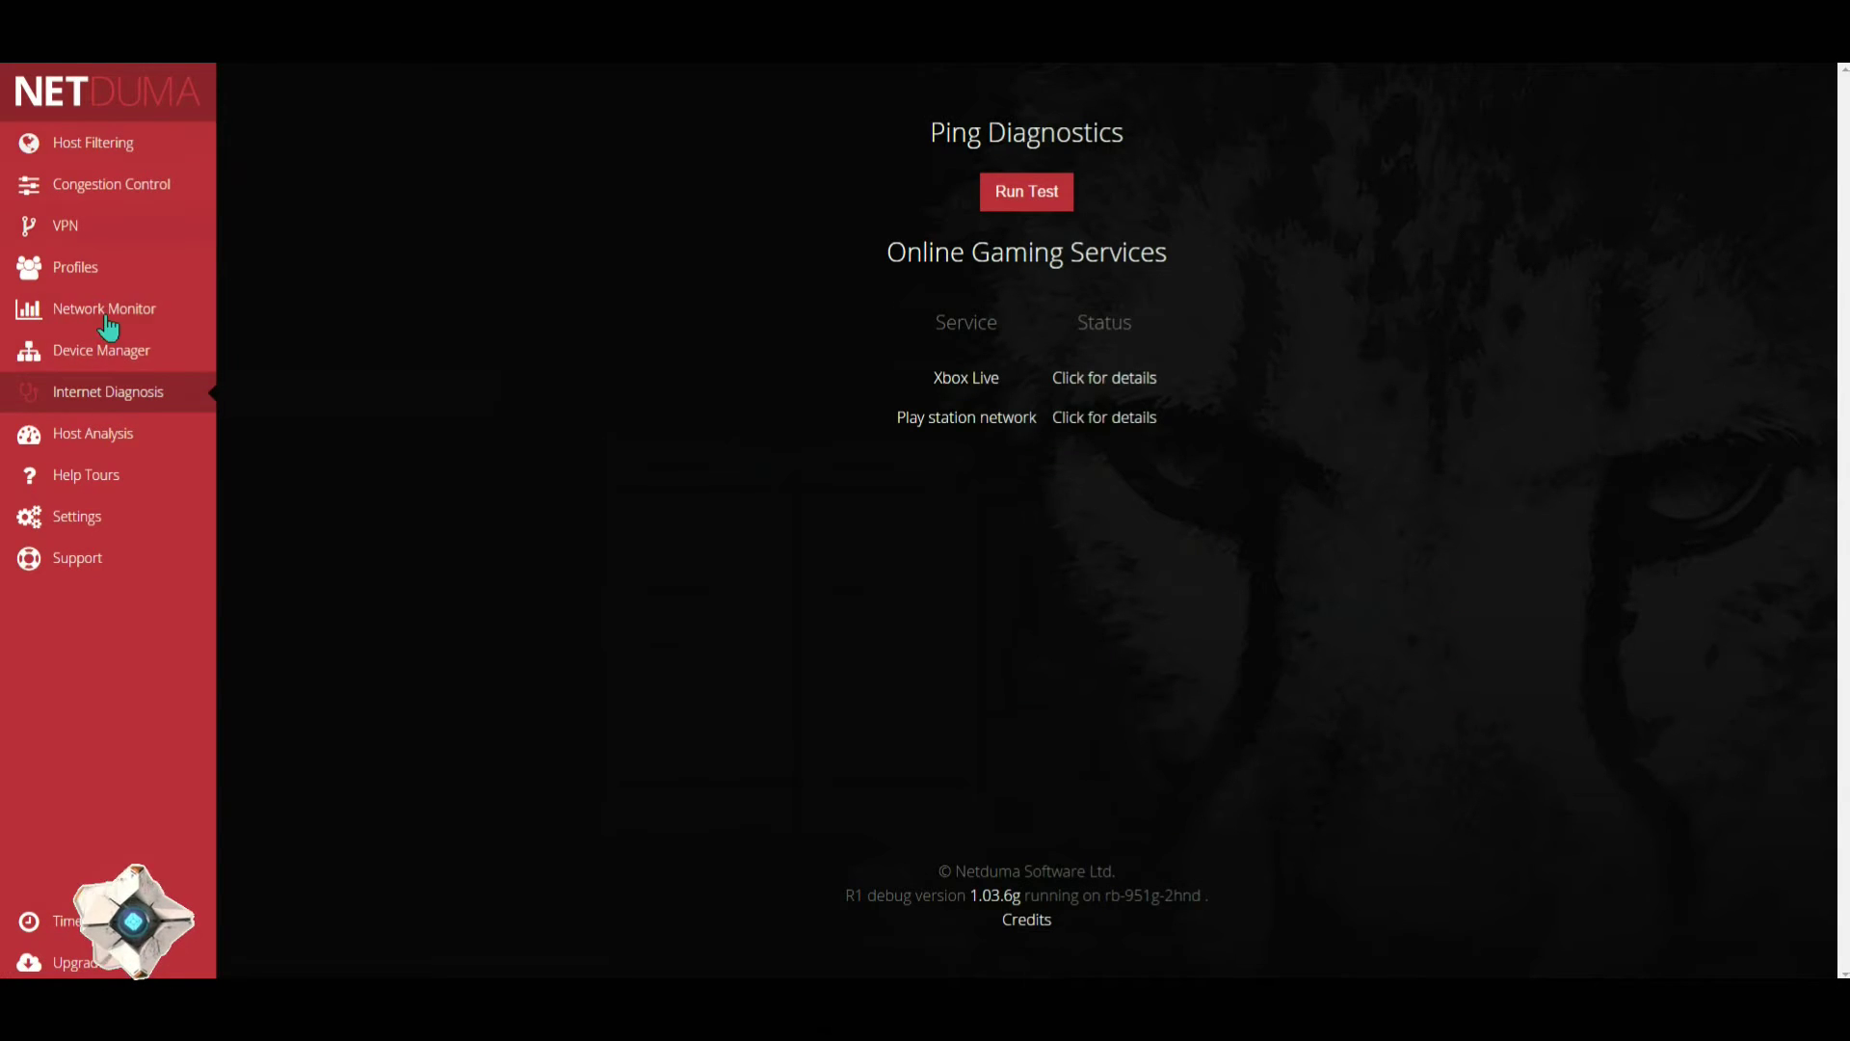
Review the VPN page's Fast Setup form and Advanced Connection Settings, then go to Profiles.
left_click(165, 229)
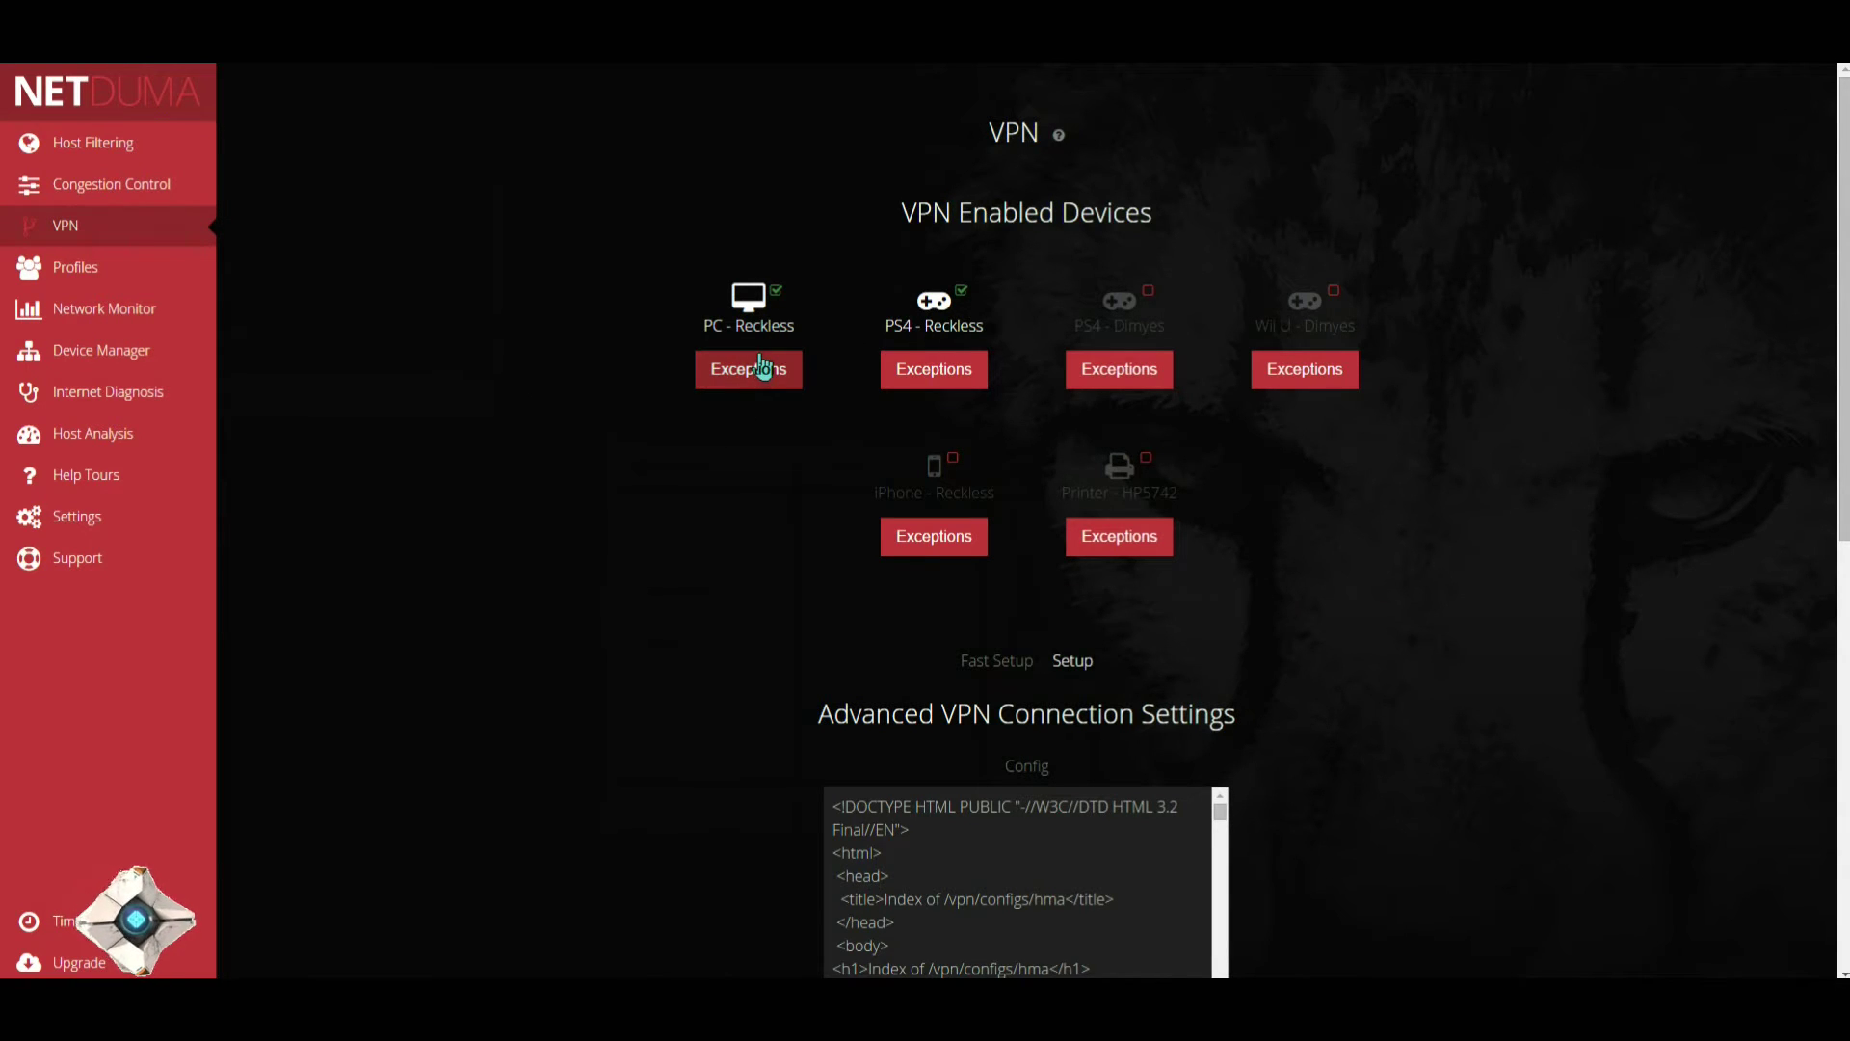
scroll(766, 344, "down", 2)
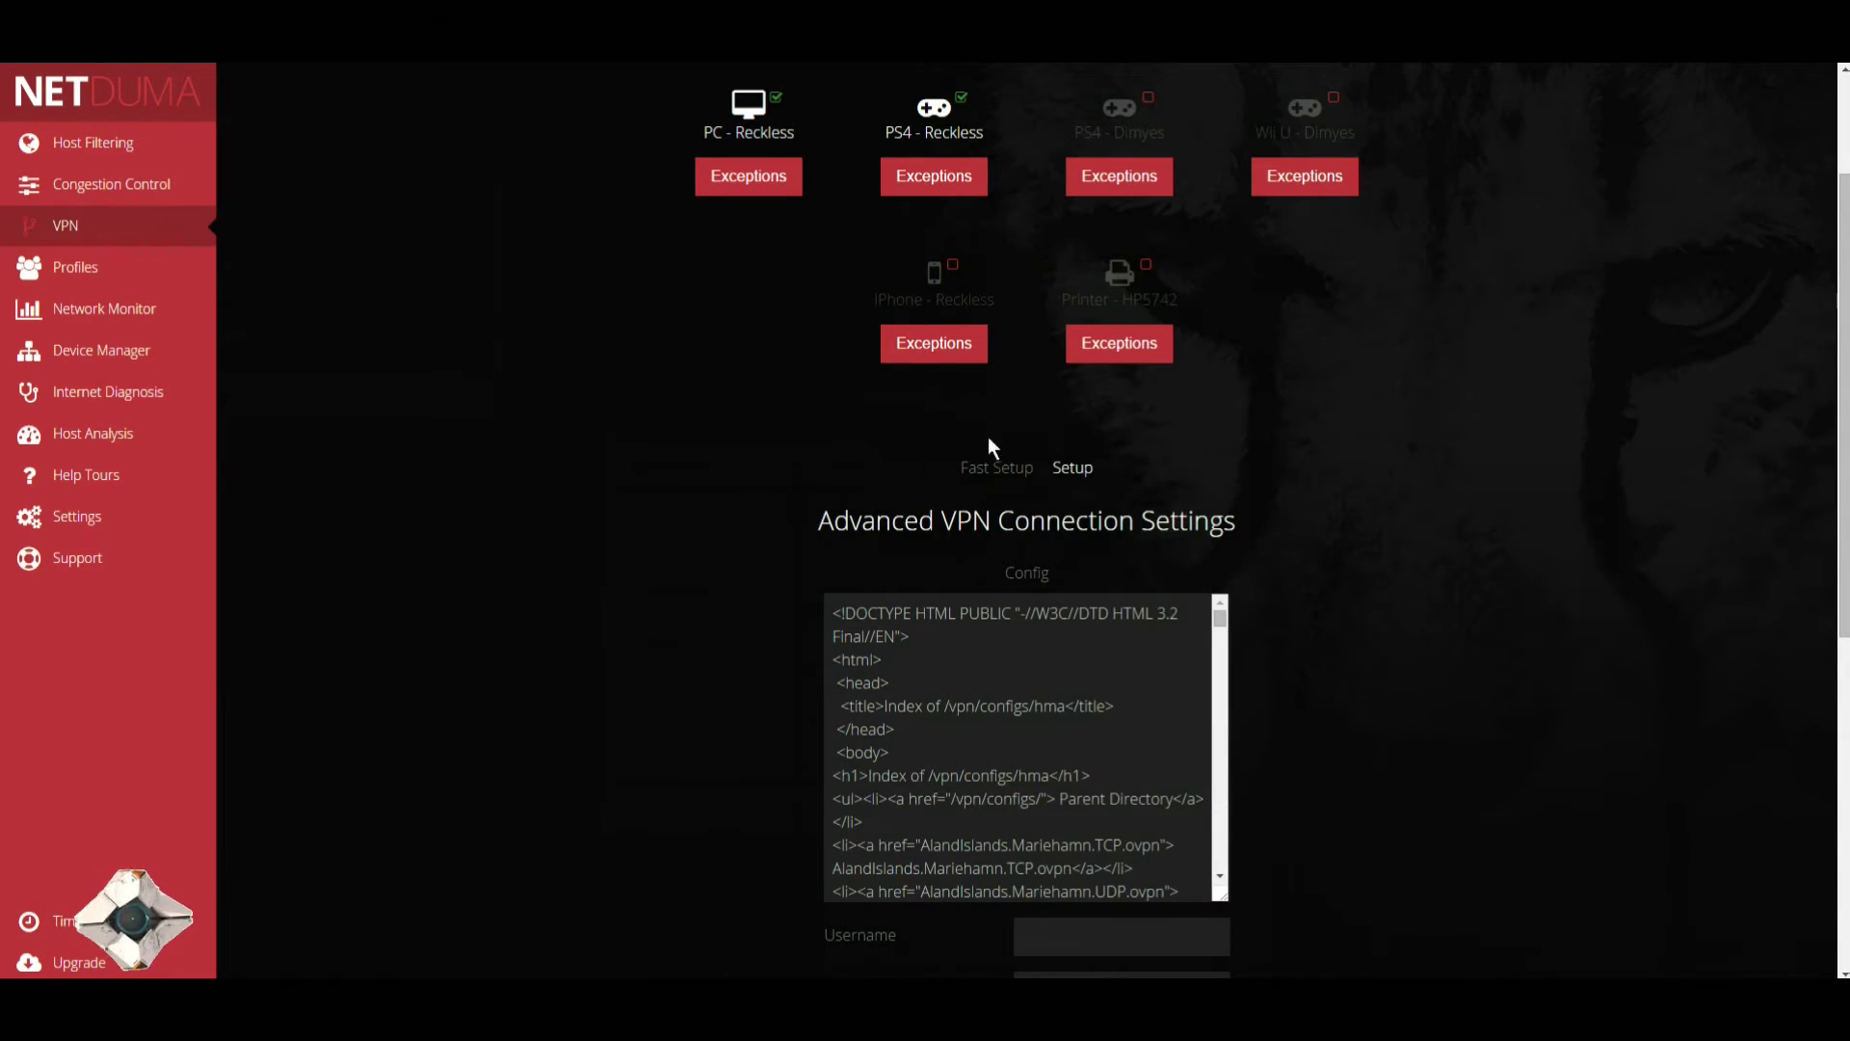
left_click(983, 468)
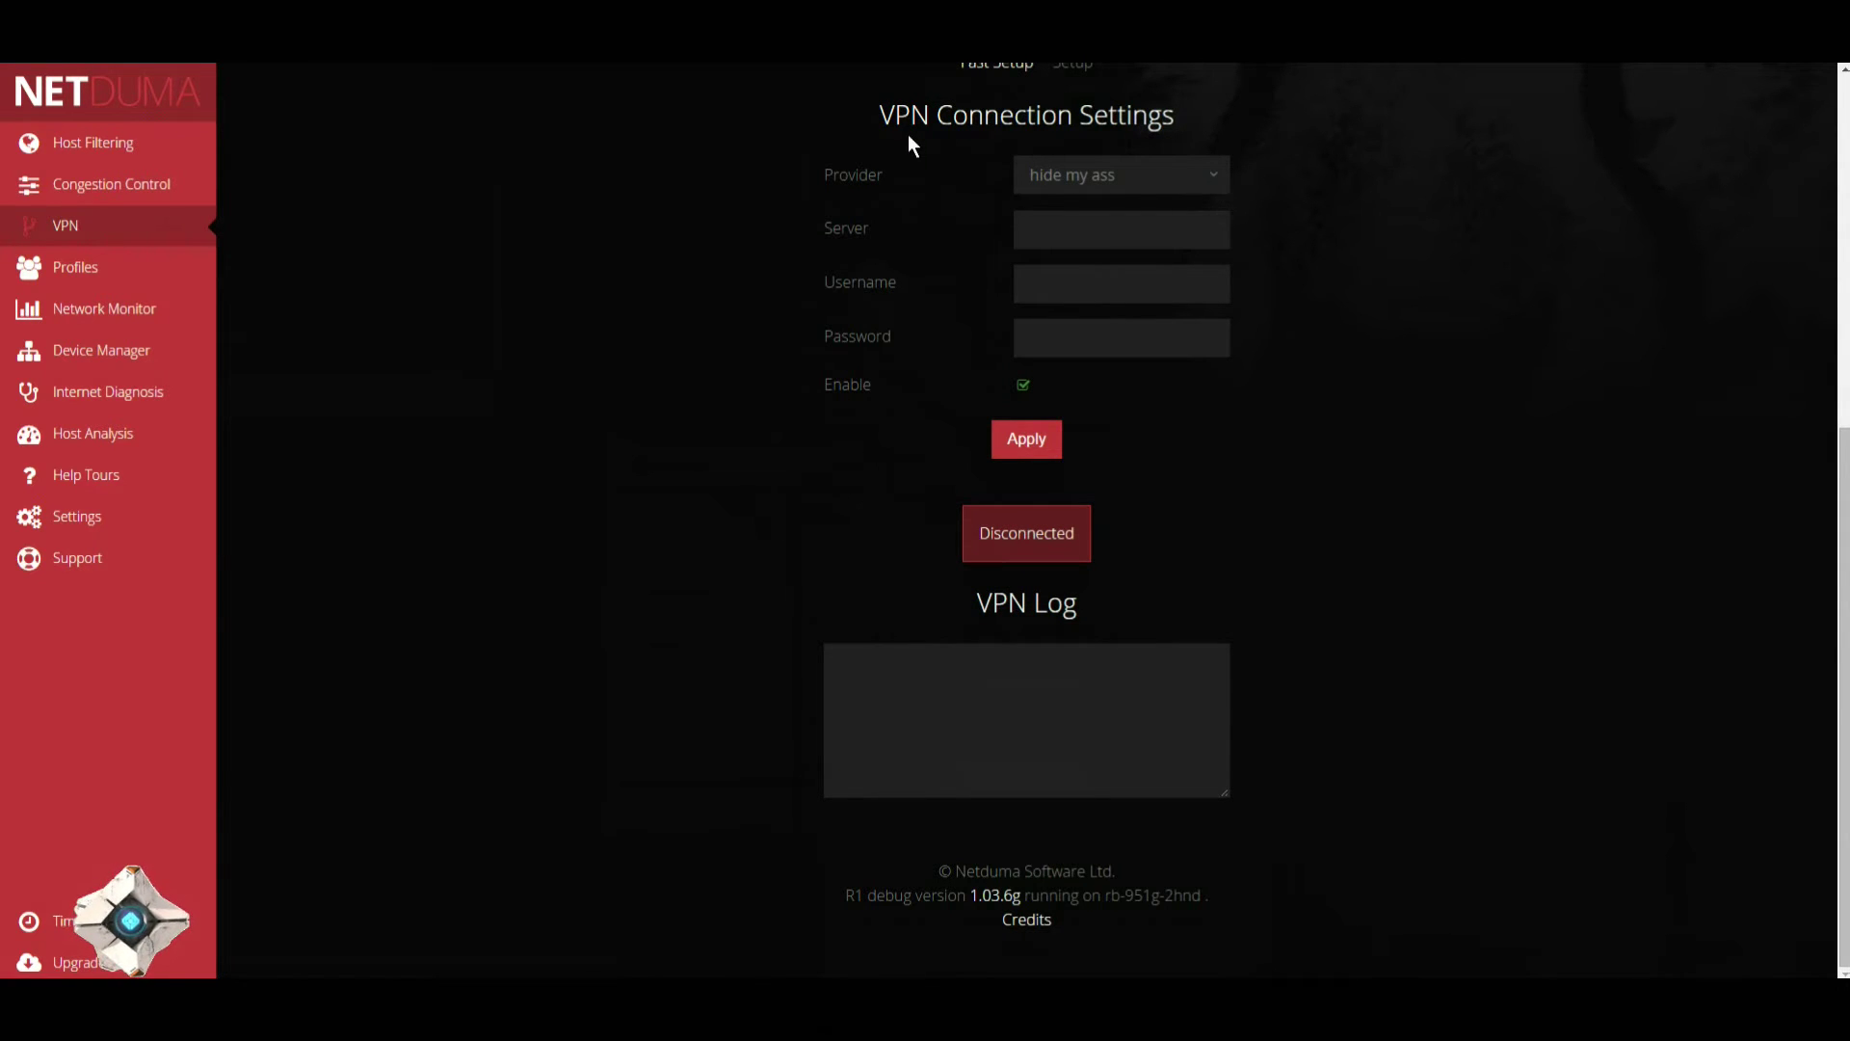
scroll(858, 421, "up", 3)
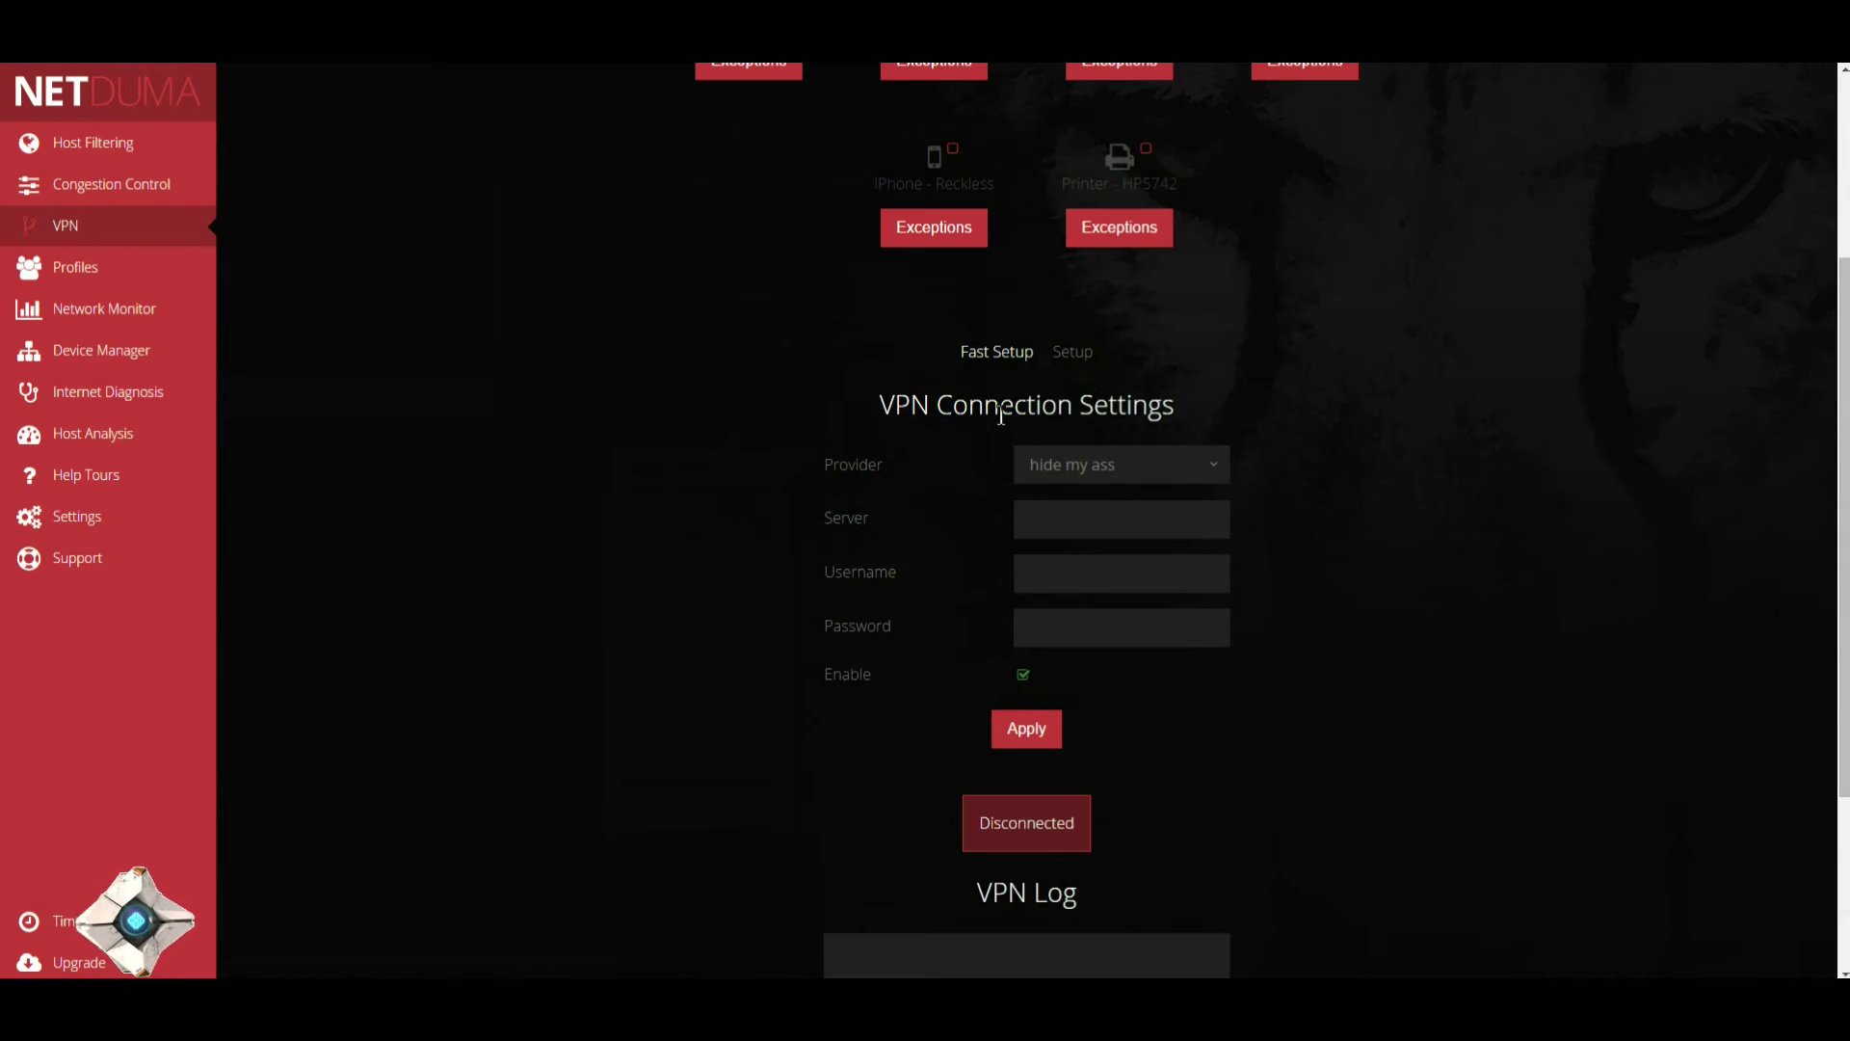
left_click(1073, 355)
scroll(587, 462, "up", 5)
scroll(589, 456, "up", 1)
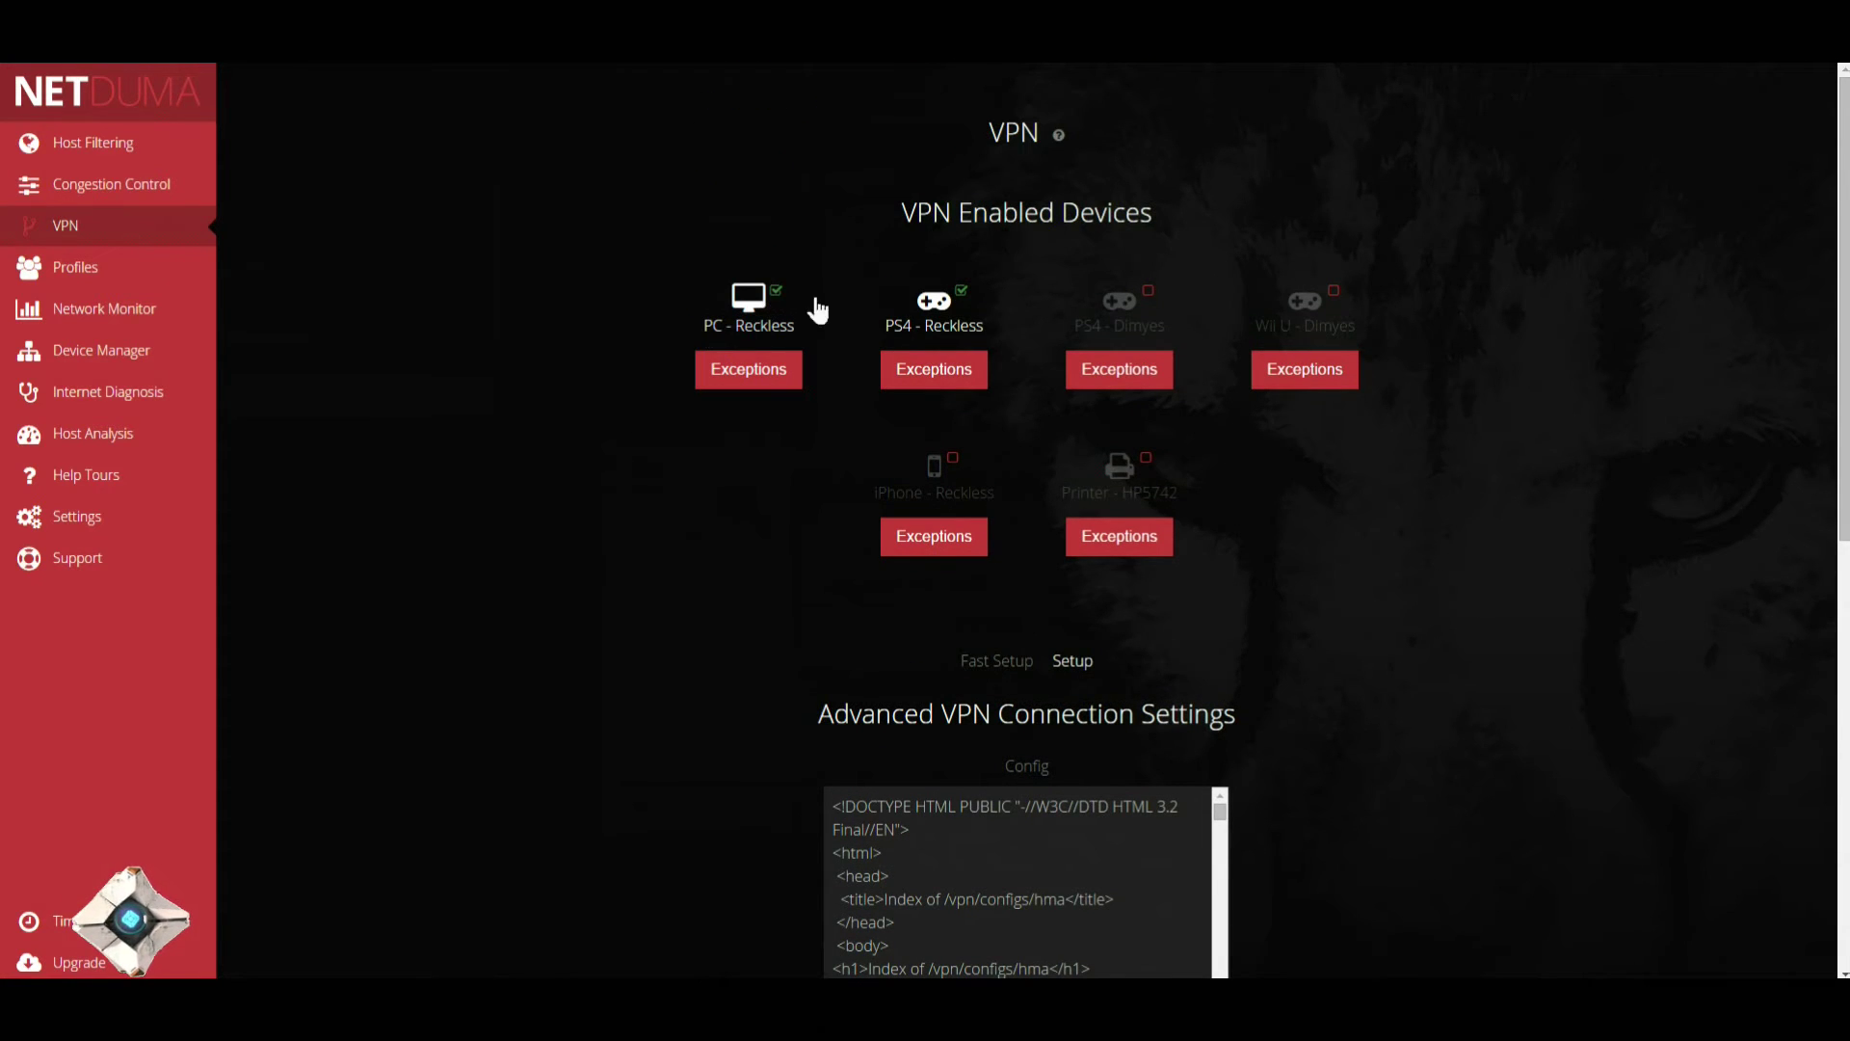
scroll(626, 378, "down", 2)
scroll(626, 378, "up", 2)
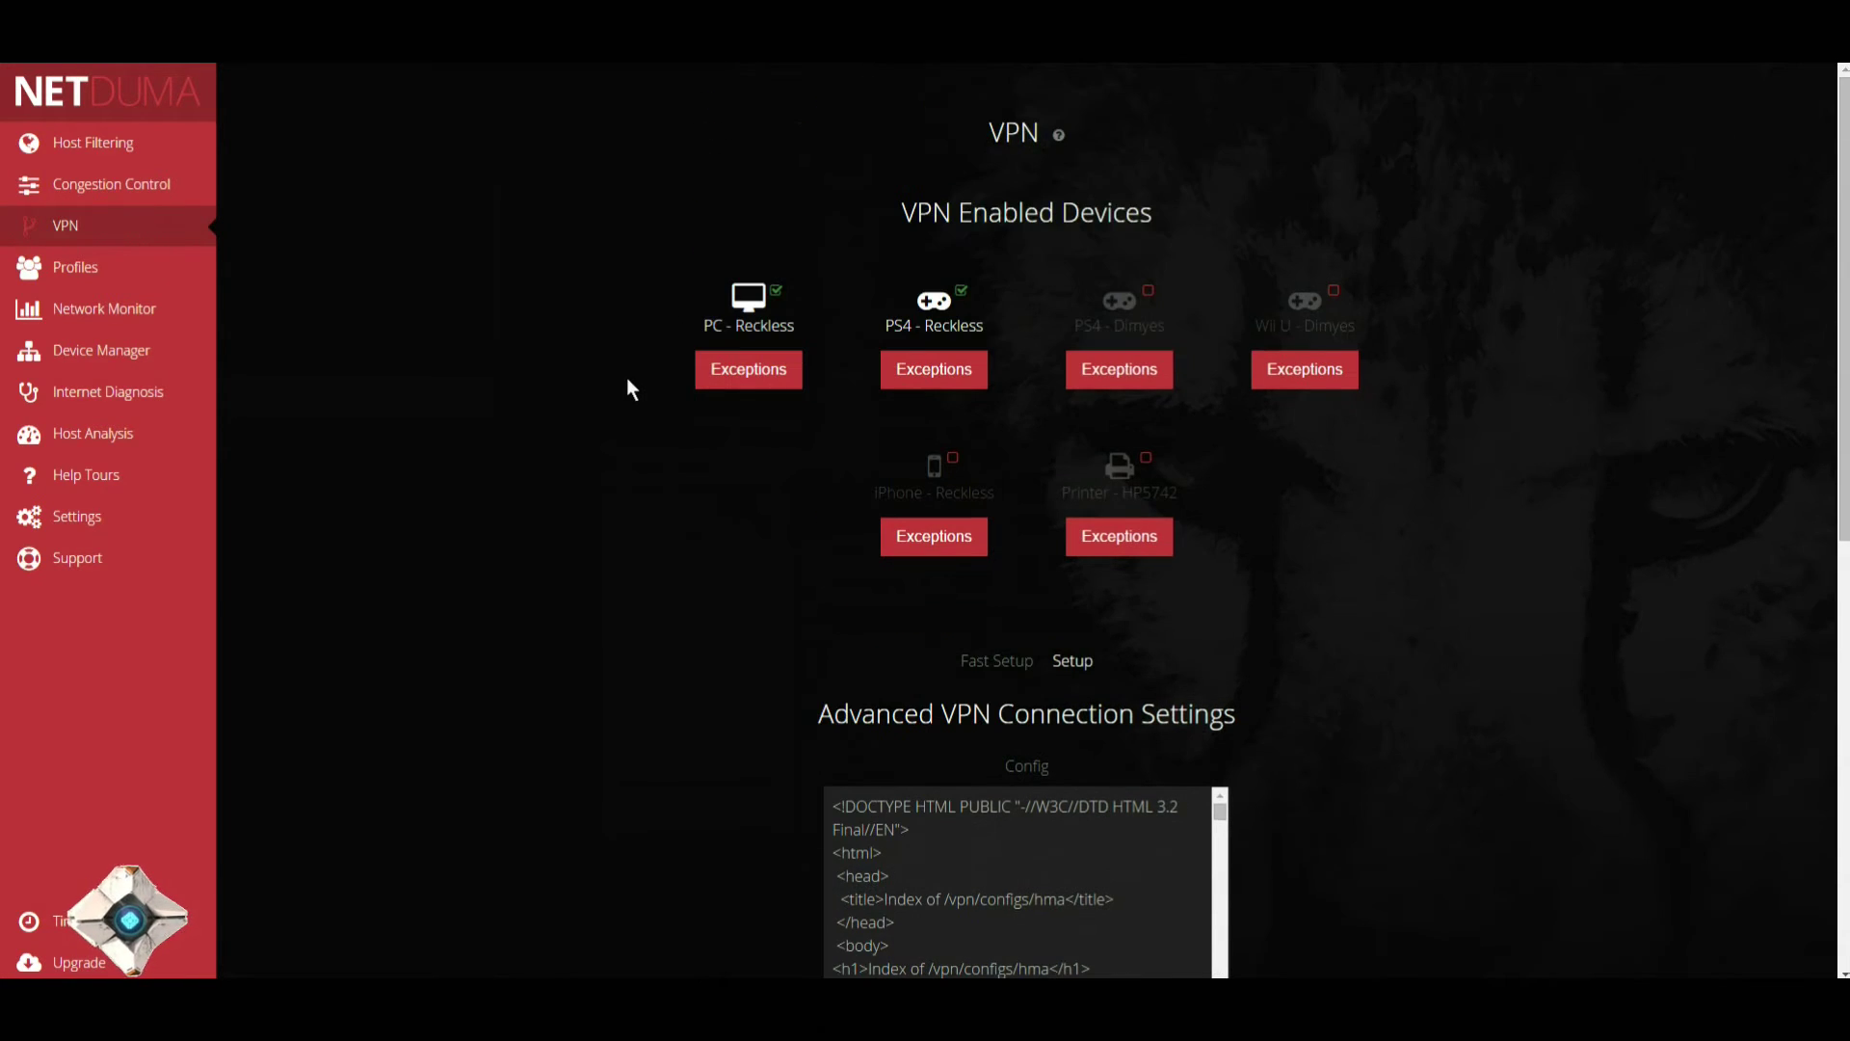
left_click(152, 262)
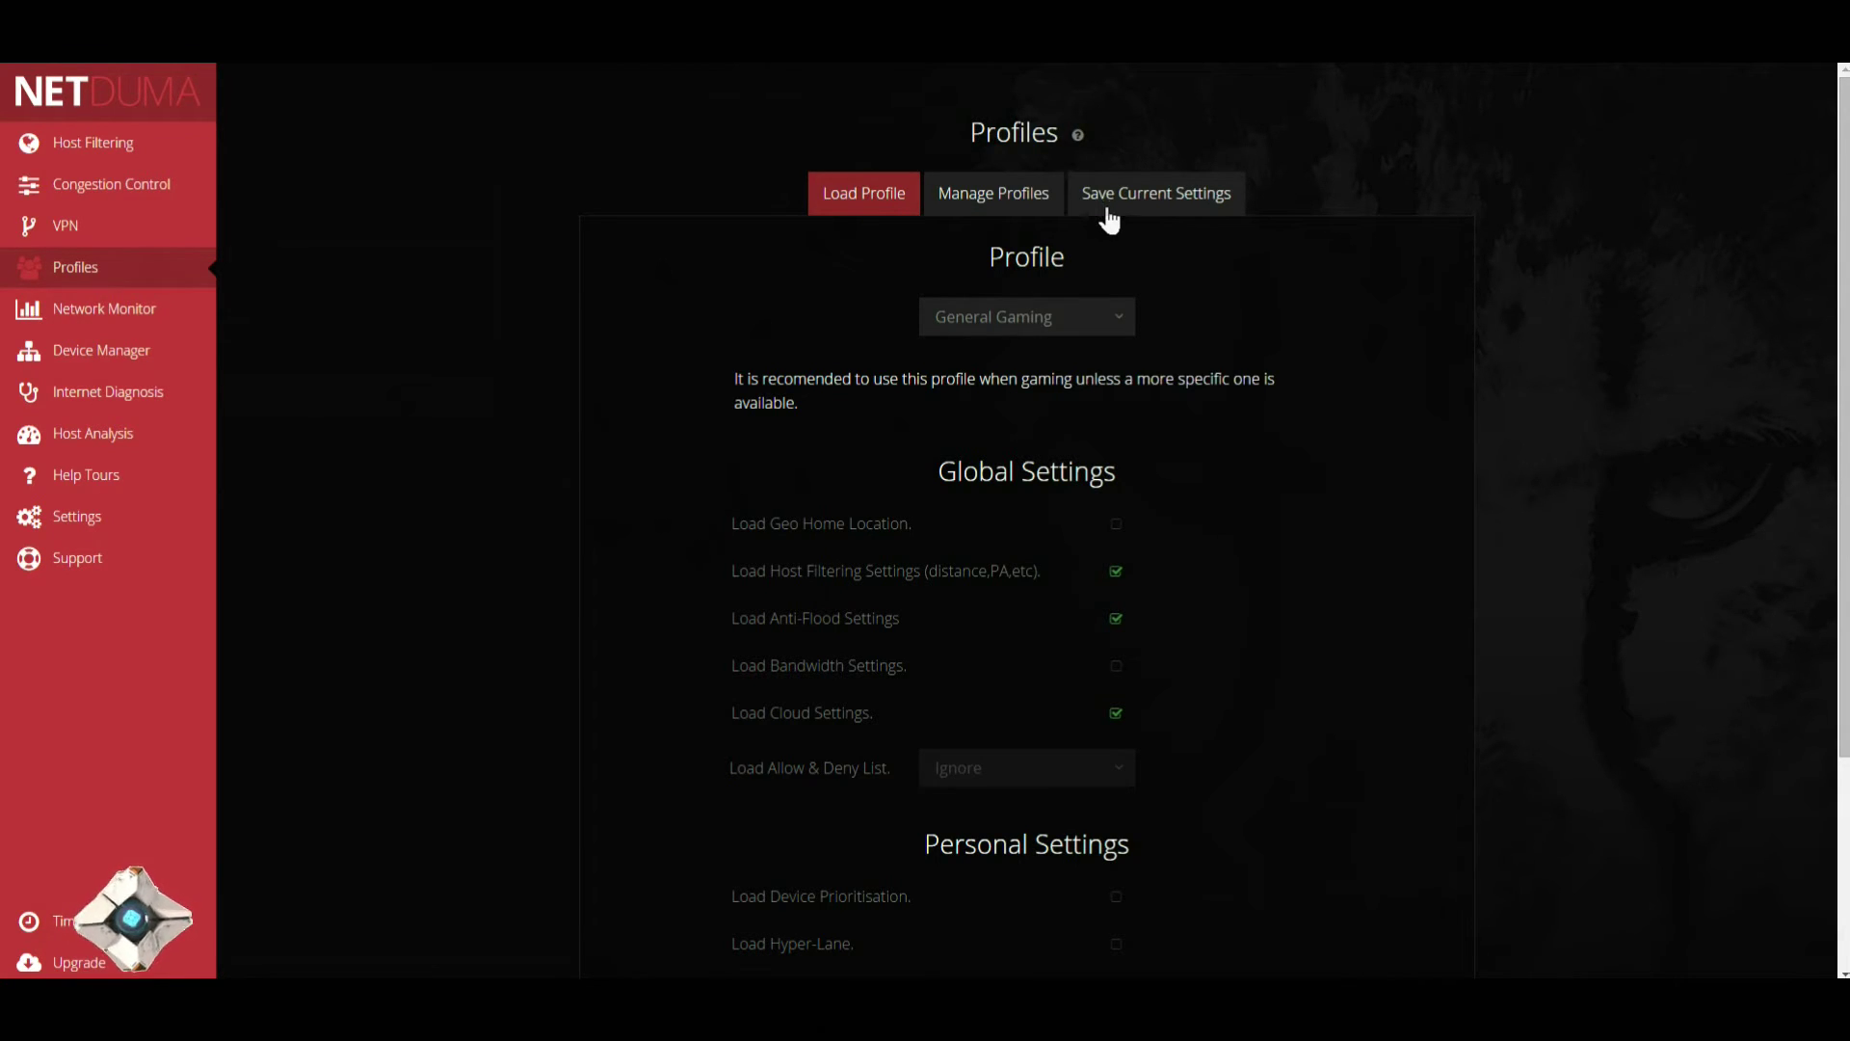
Preview the CoD Ultimate profile, then select Destiny and load it onto the router.
left_click(1092, 337)
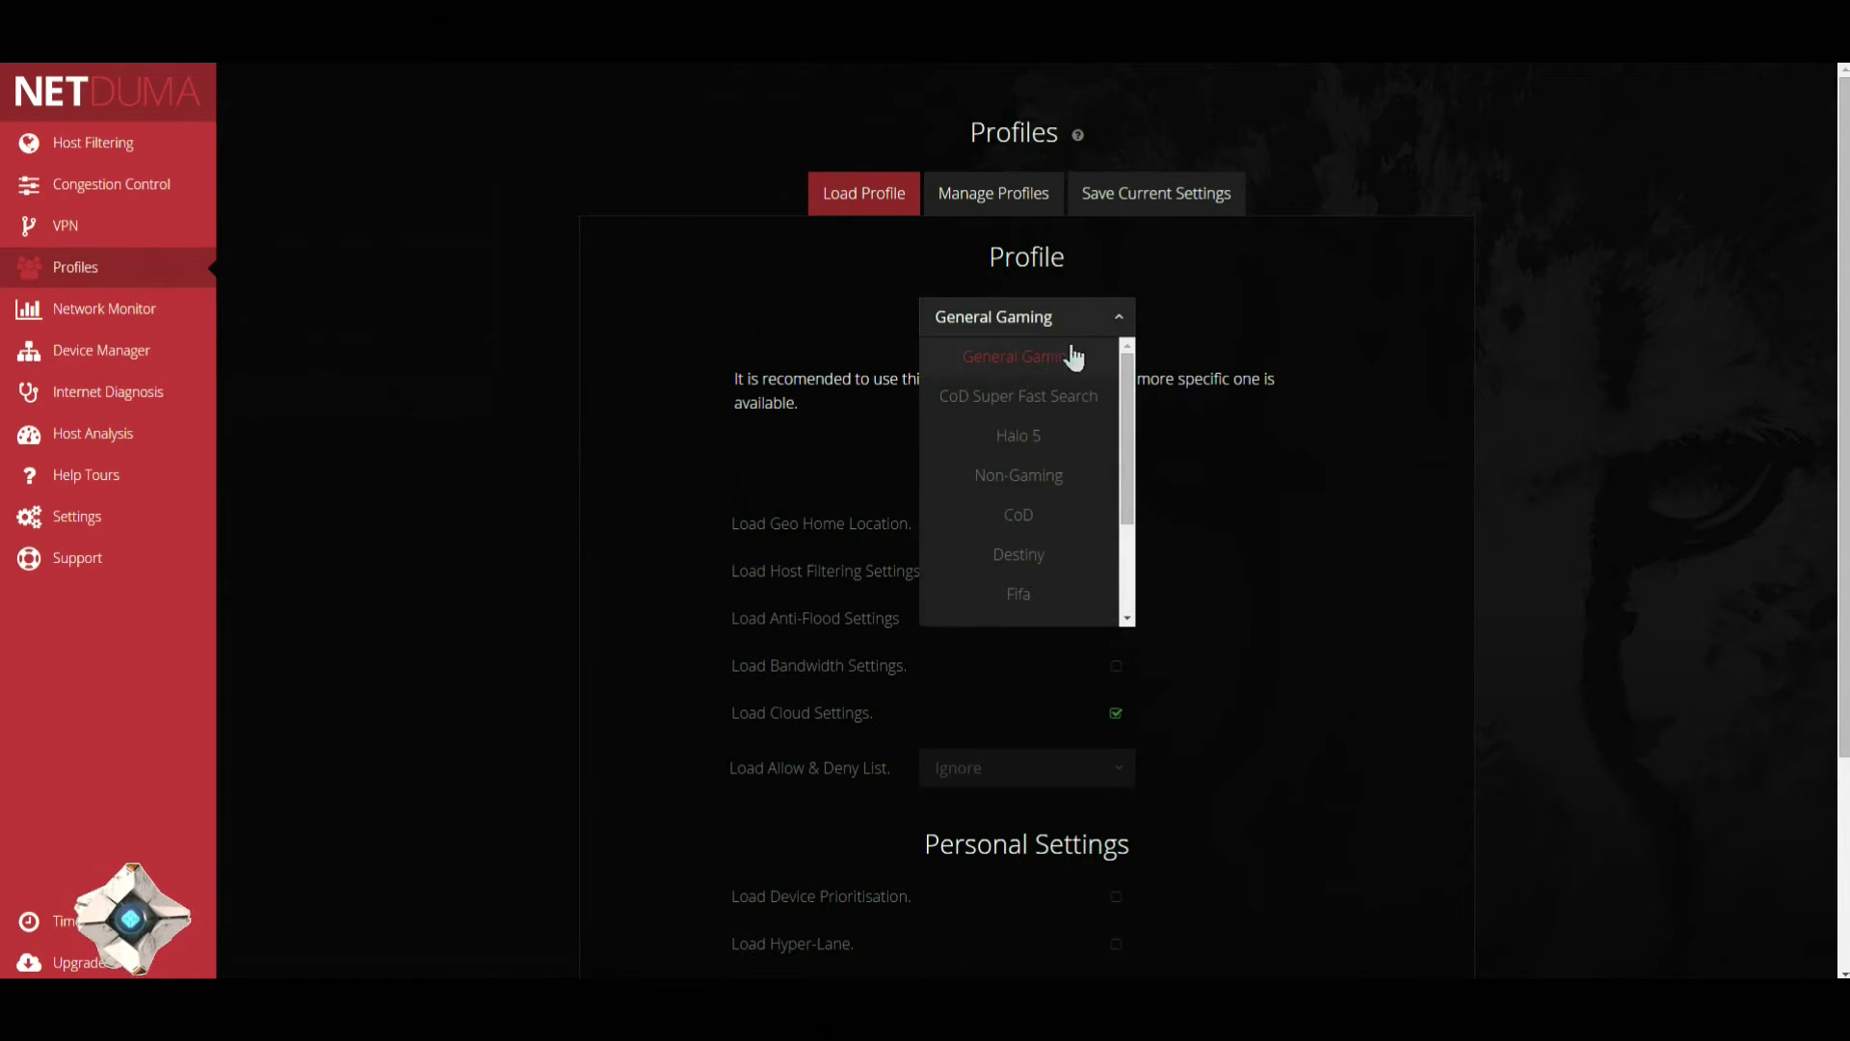
scroll(1027, 397, "down", 3)
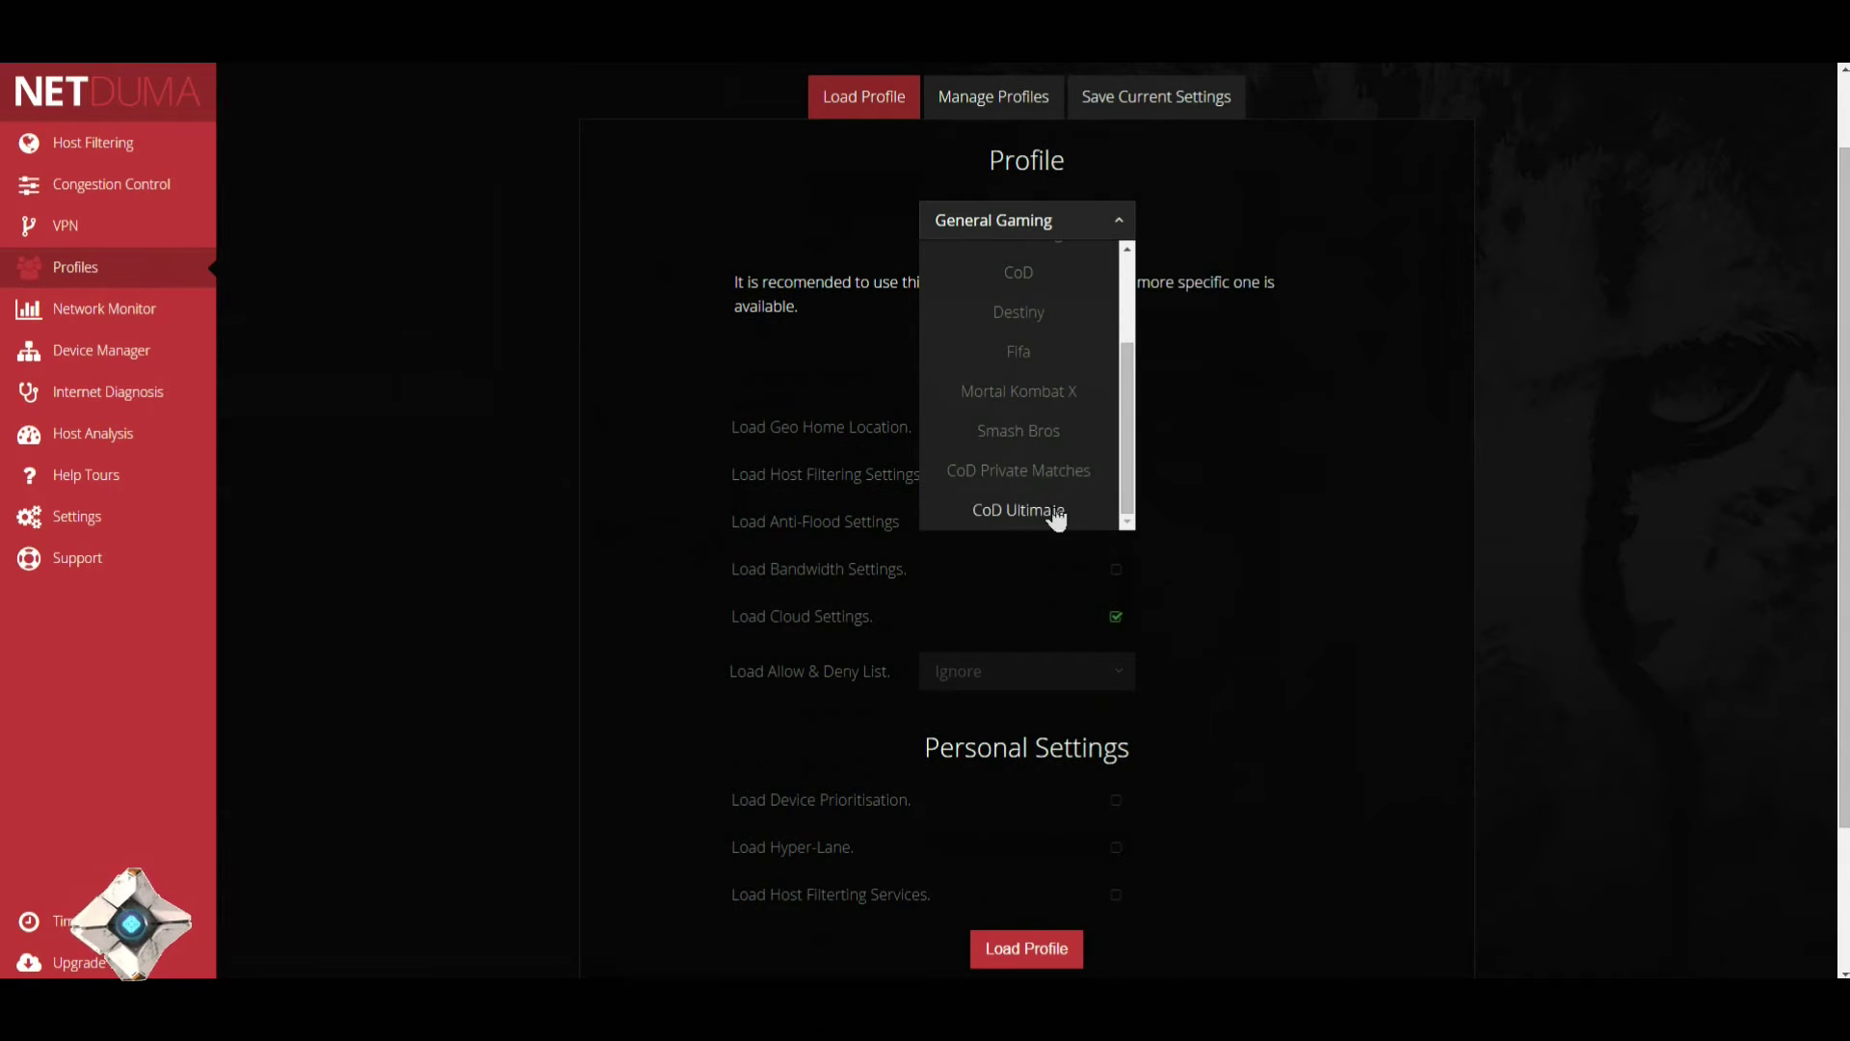
scroll(1057, 508, "up", 3)
scroll(1041, 424, "down", 3)
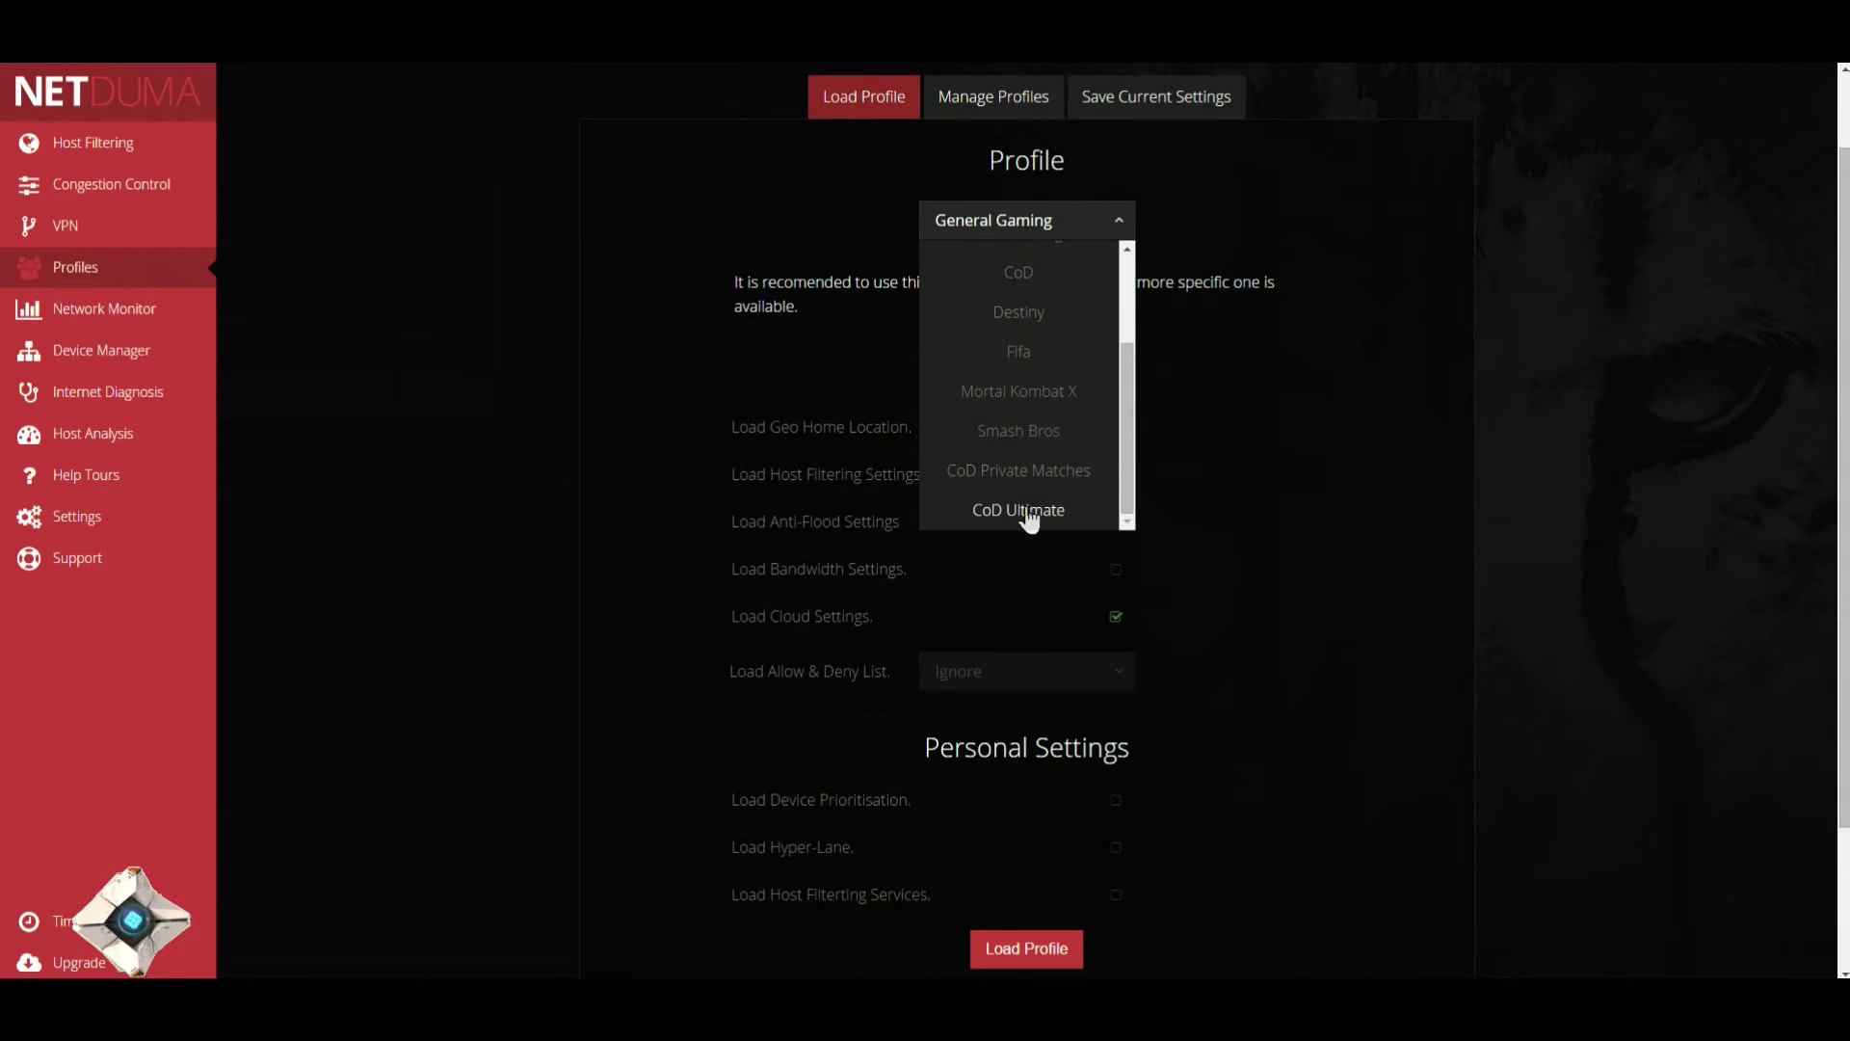
left_click(1018, 510)
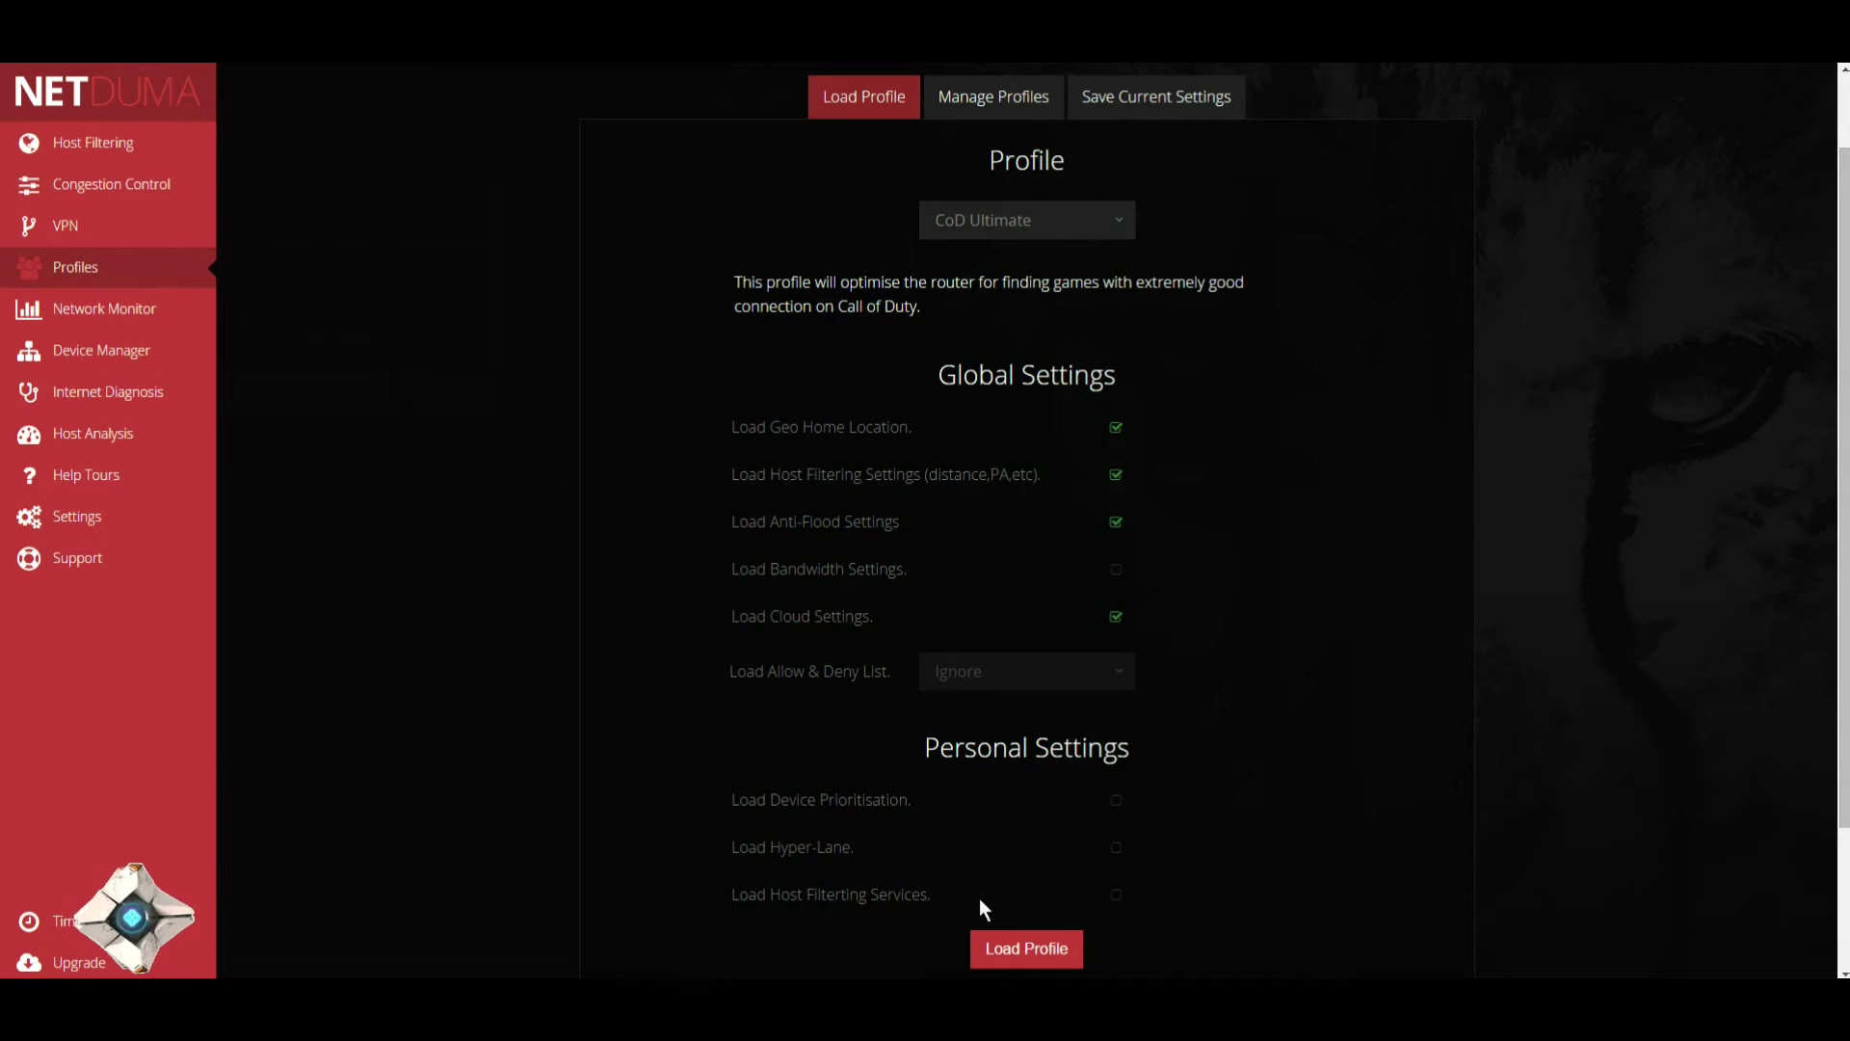
left_click(1051, 229)
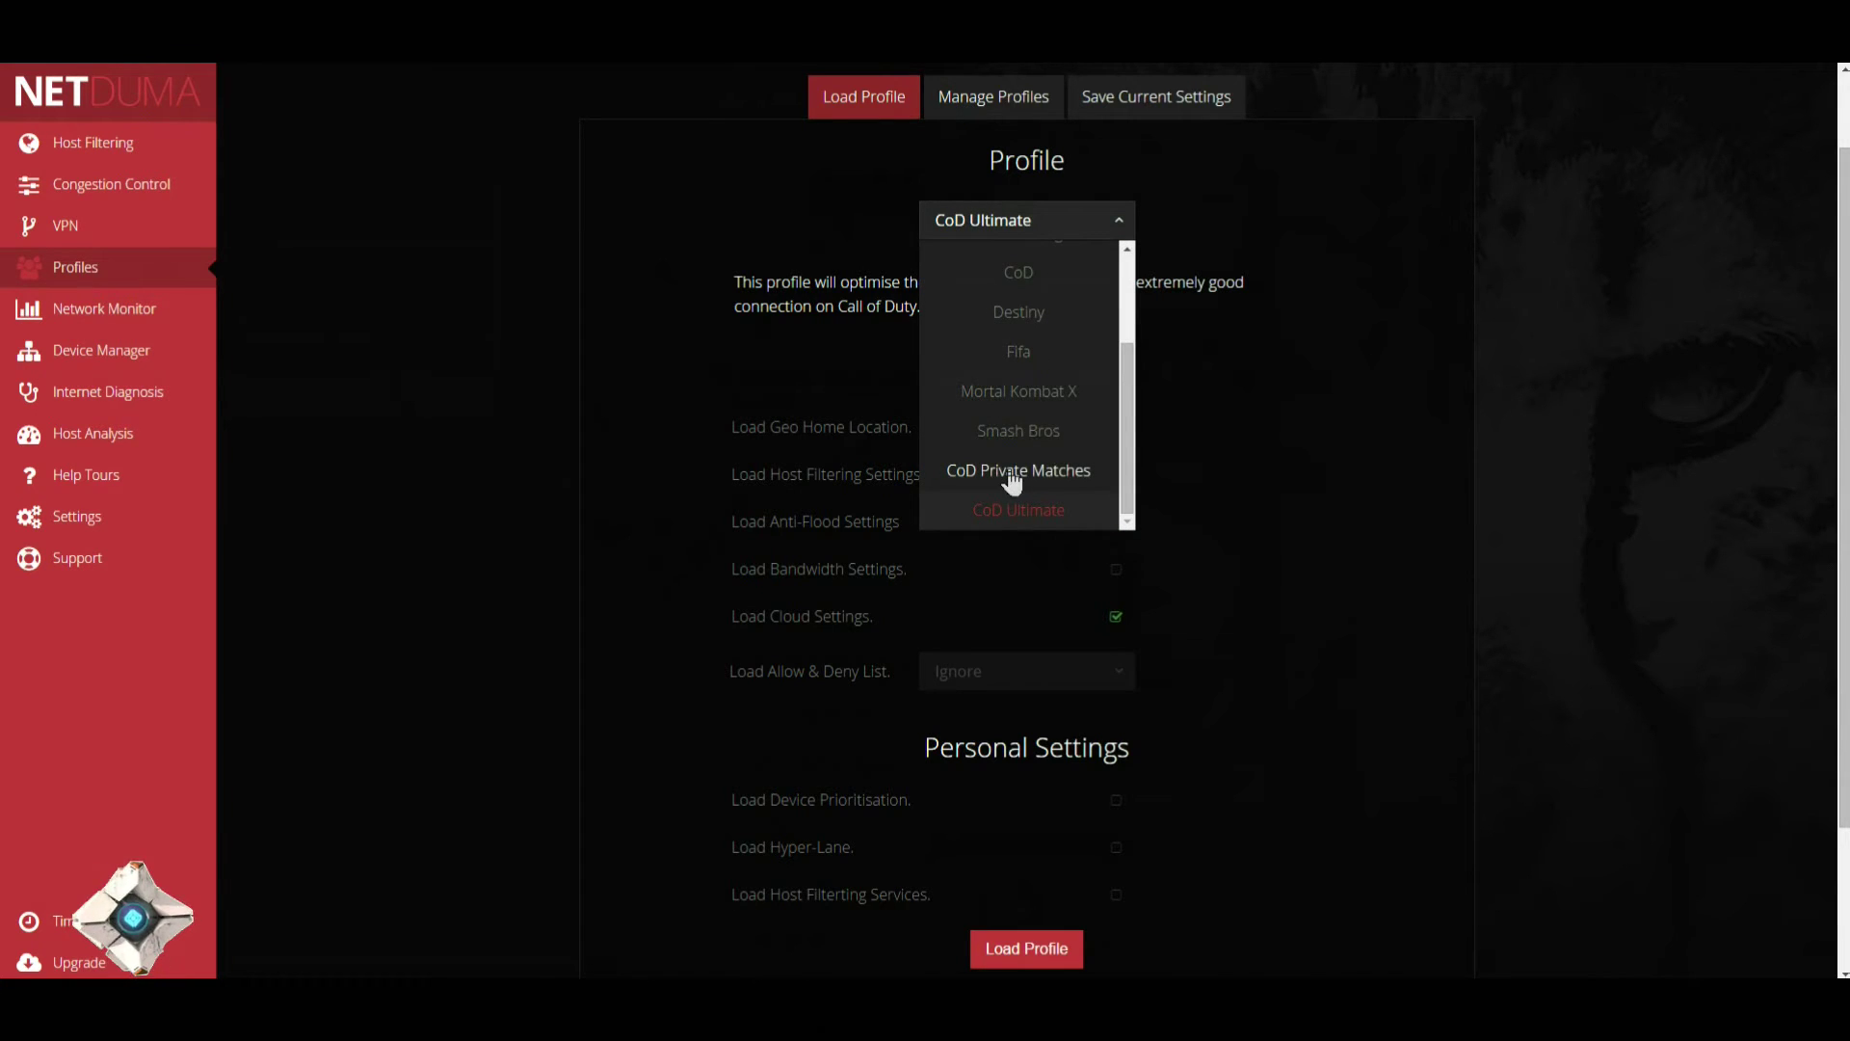
scroll(997, 434, "up", 2)
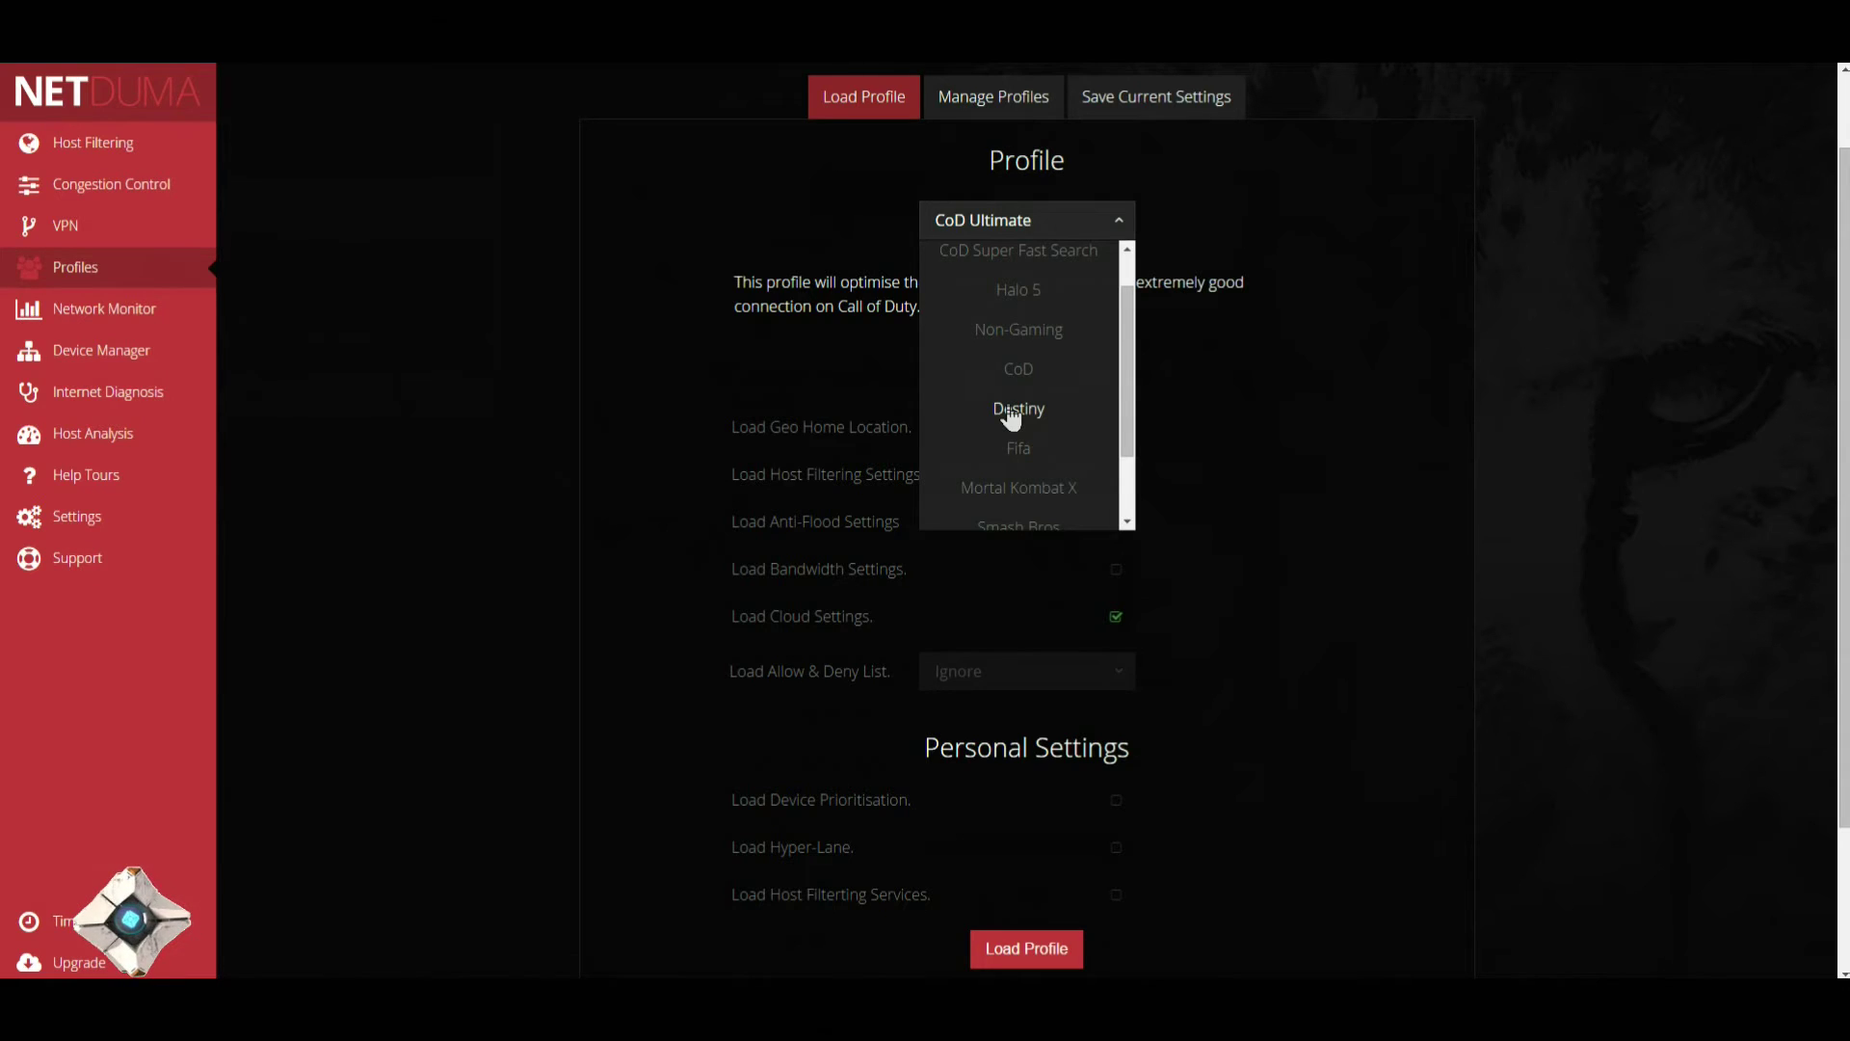
left_click(1009, 413)
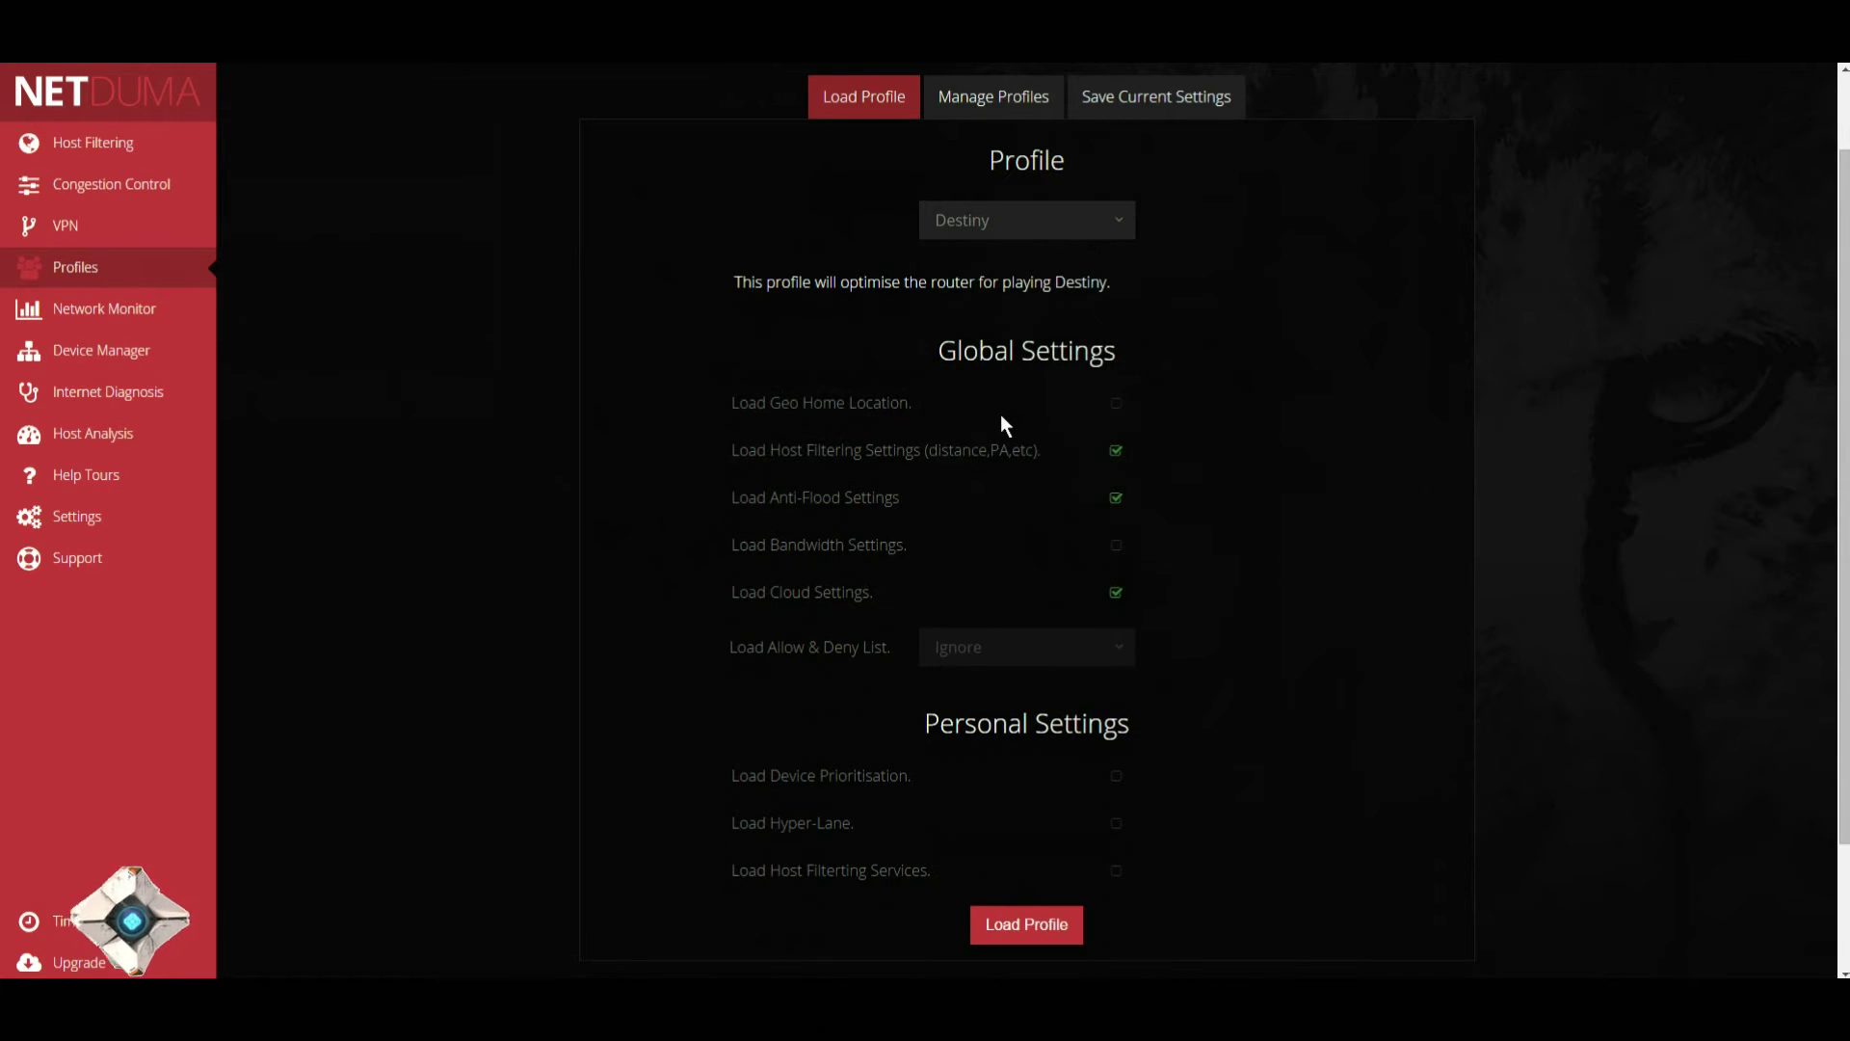
scroll(1012, 281, "down", 3)
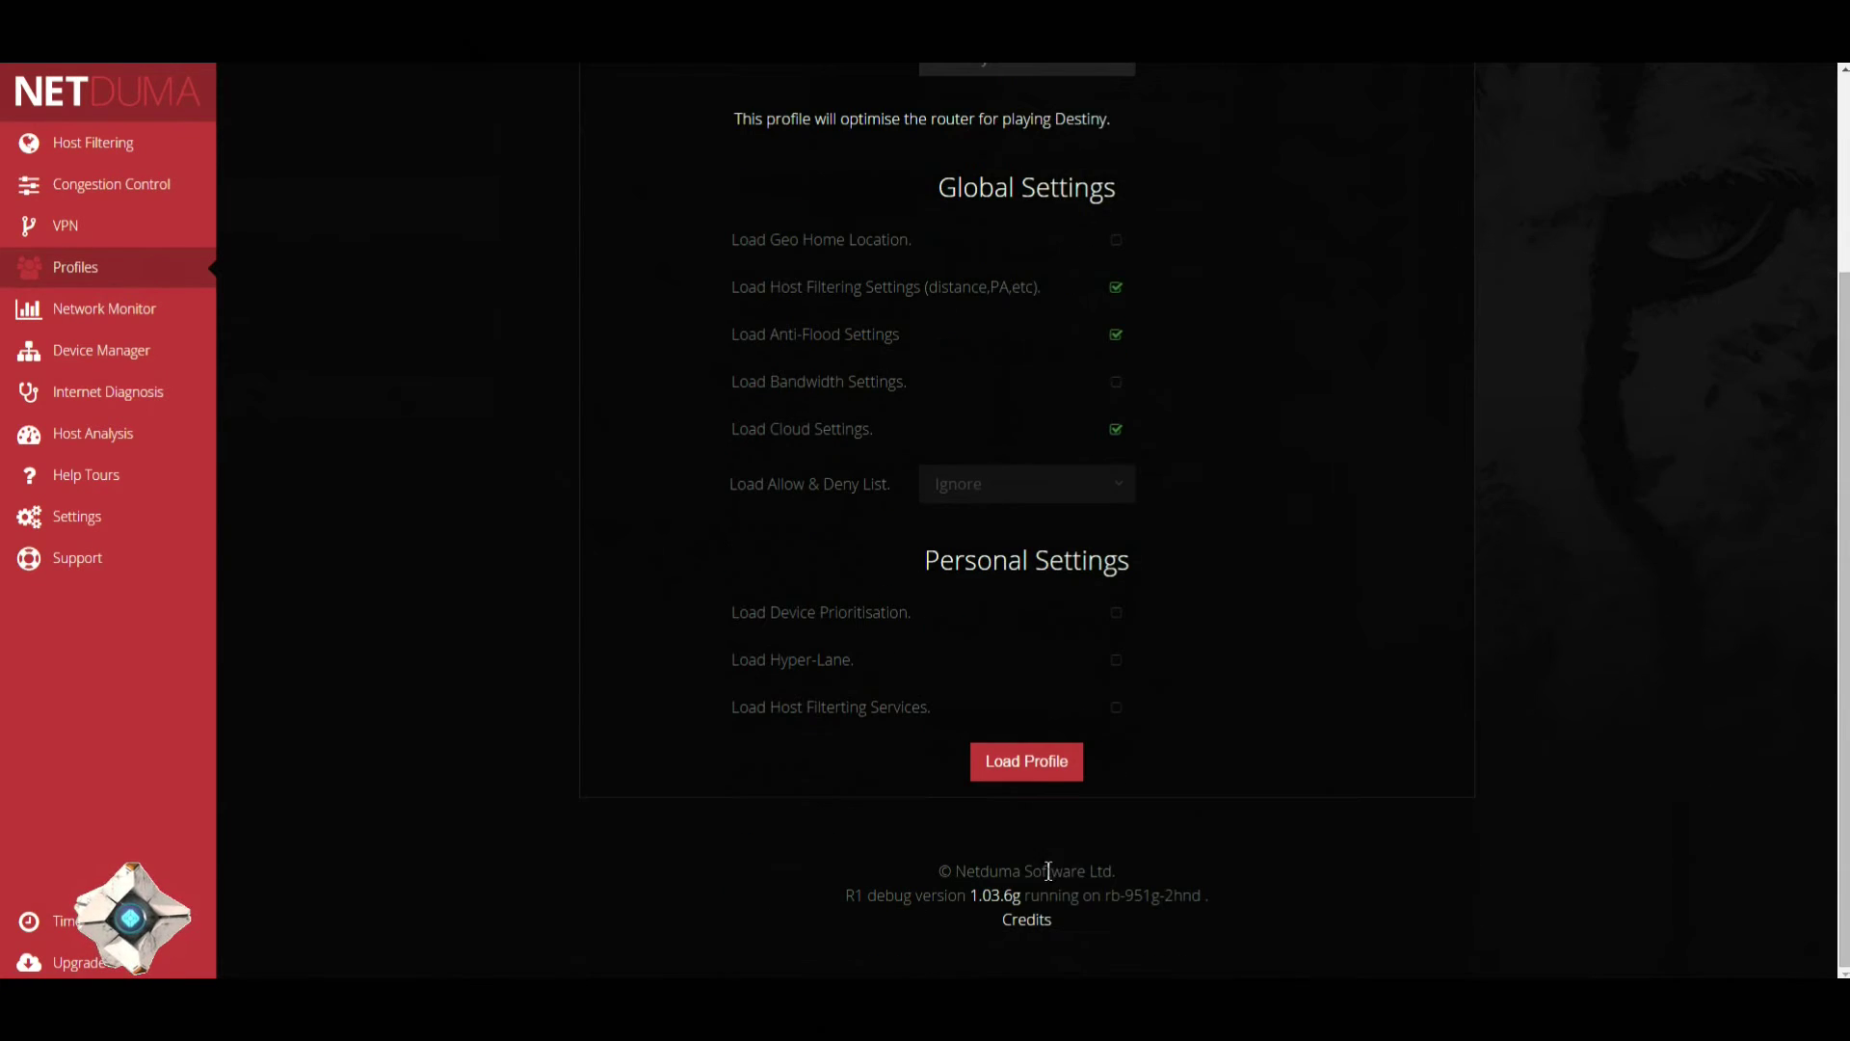
left_click(1021, 766)
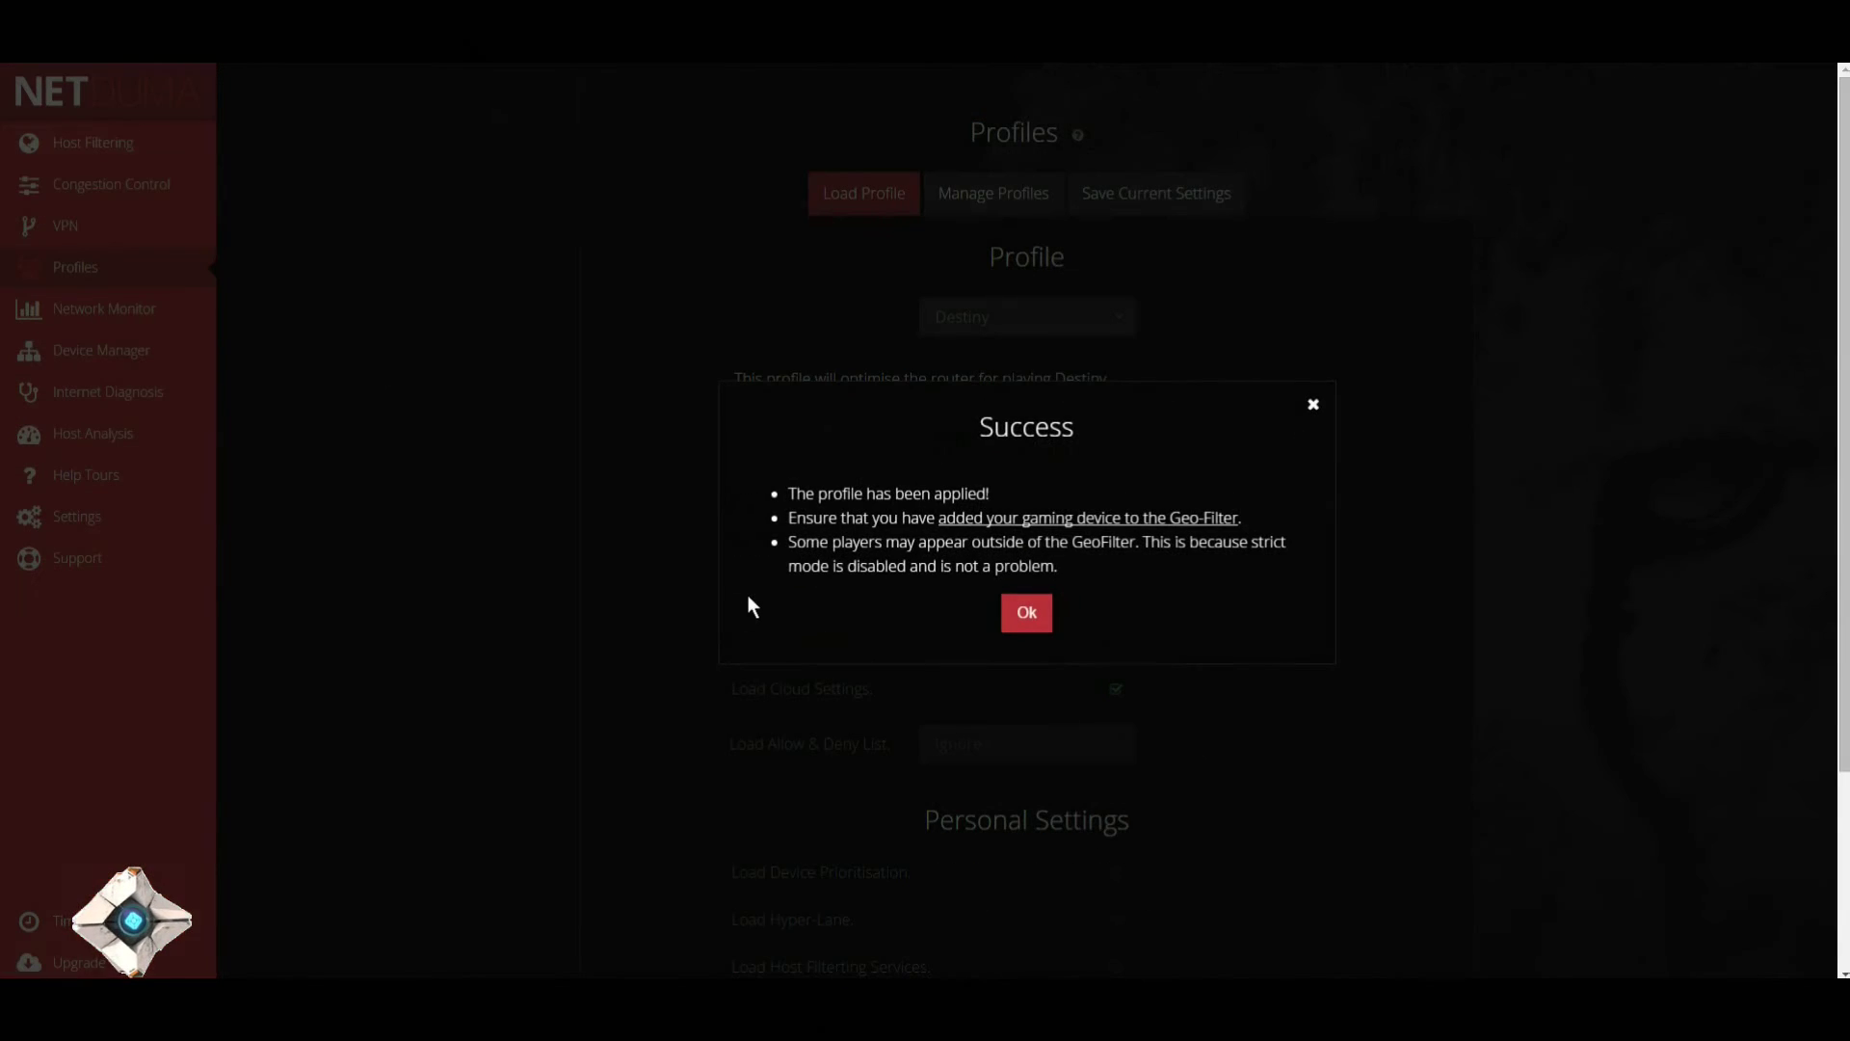
Dismiss the Success dialog and look over the Save Current Settings form.
left_click(1018, 621)
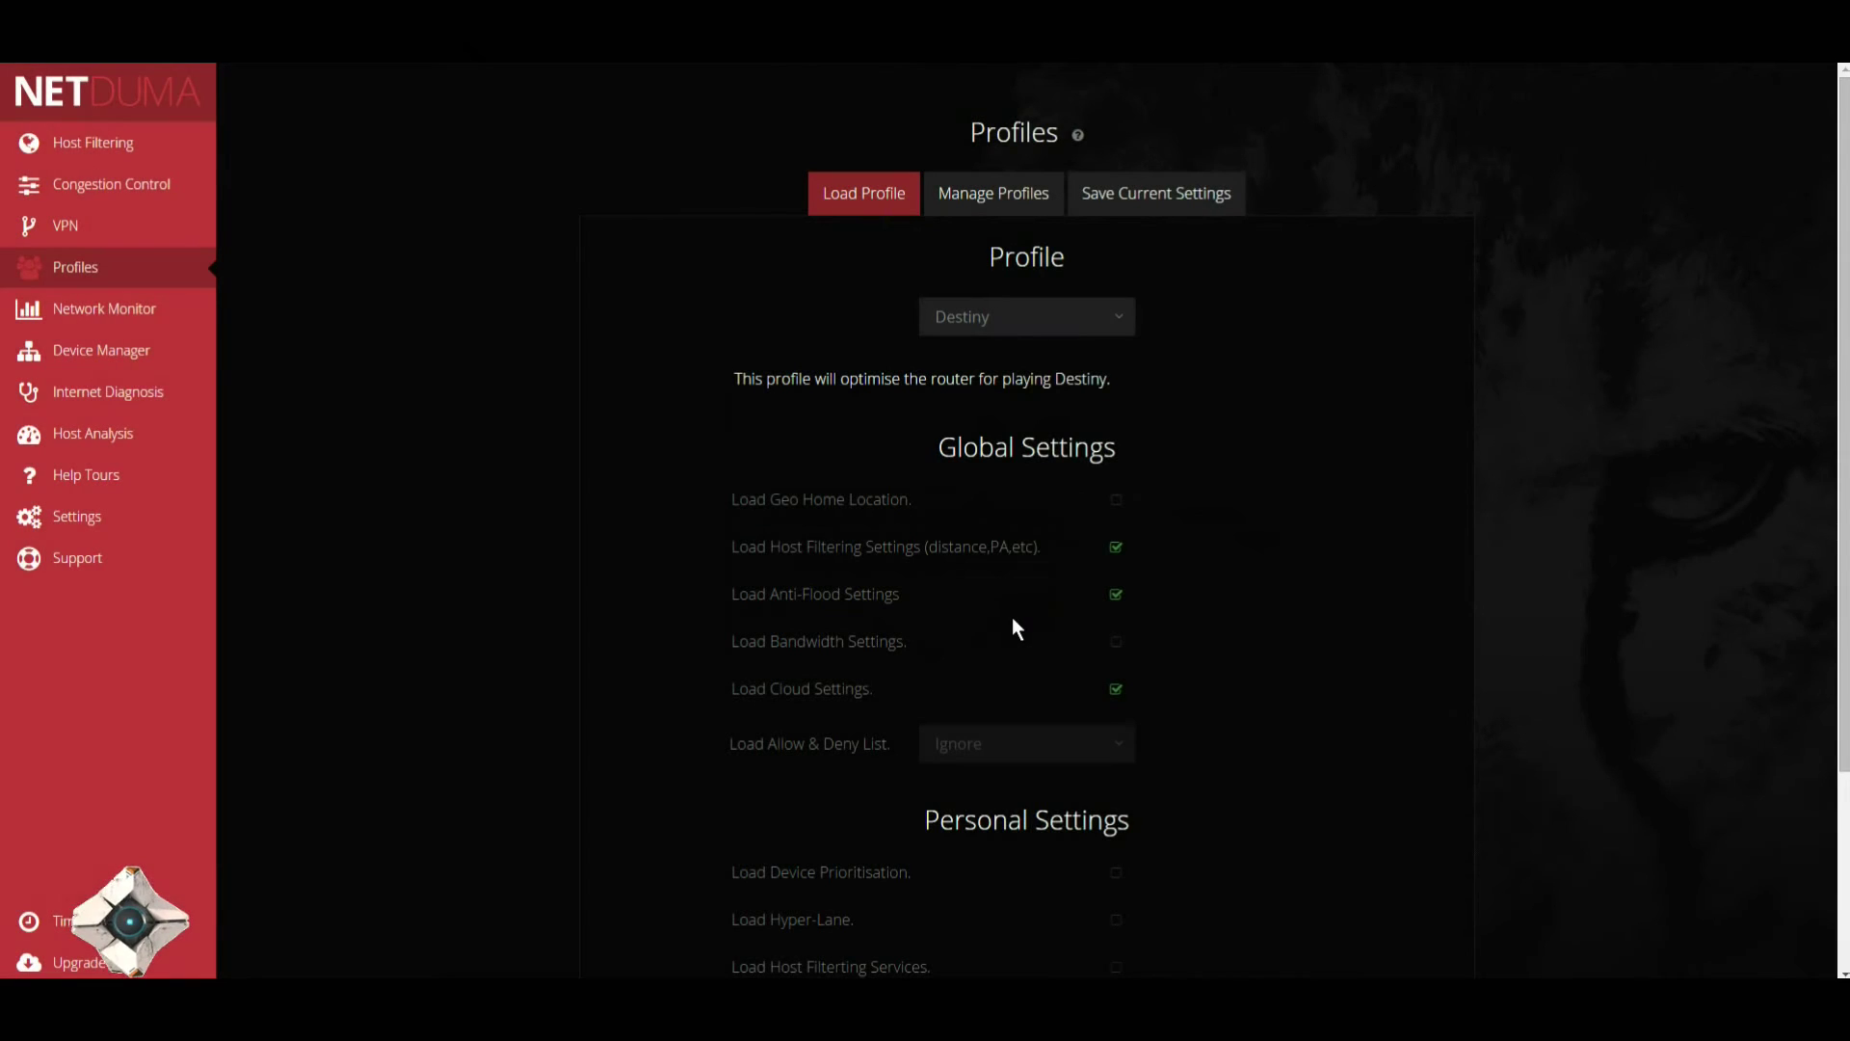
left_click(1124, 203)
scroll(1124, 482, "down", 2)
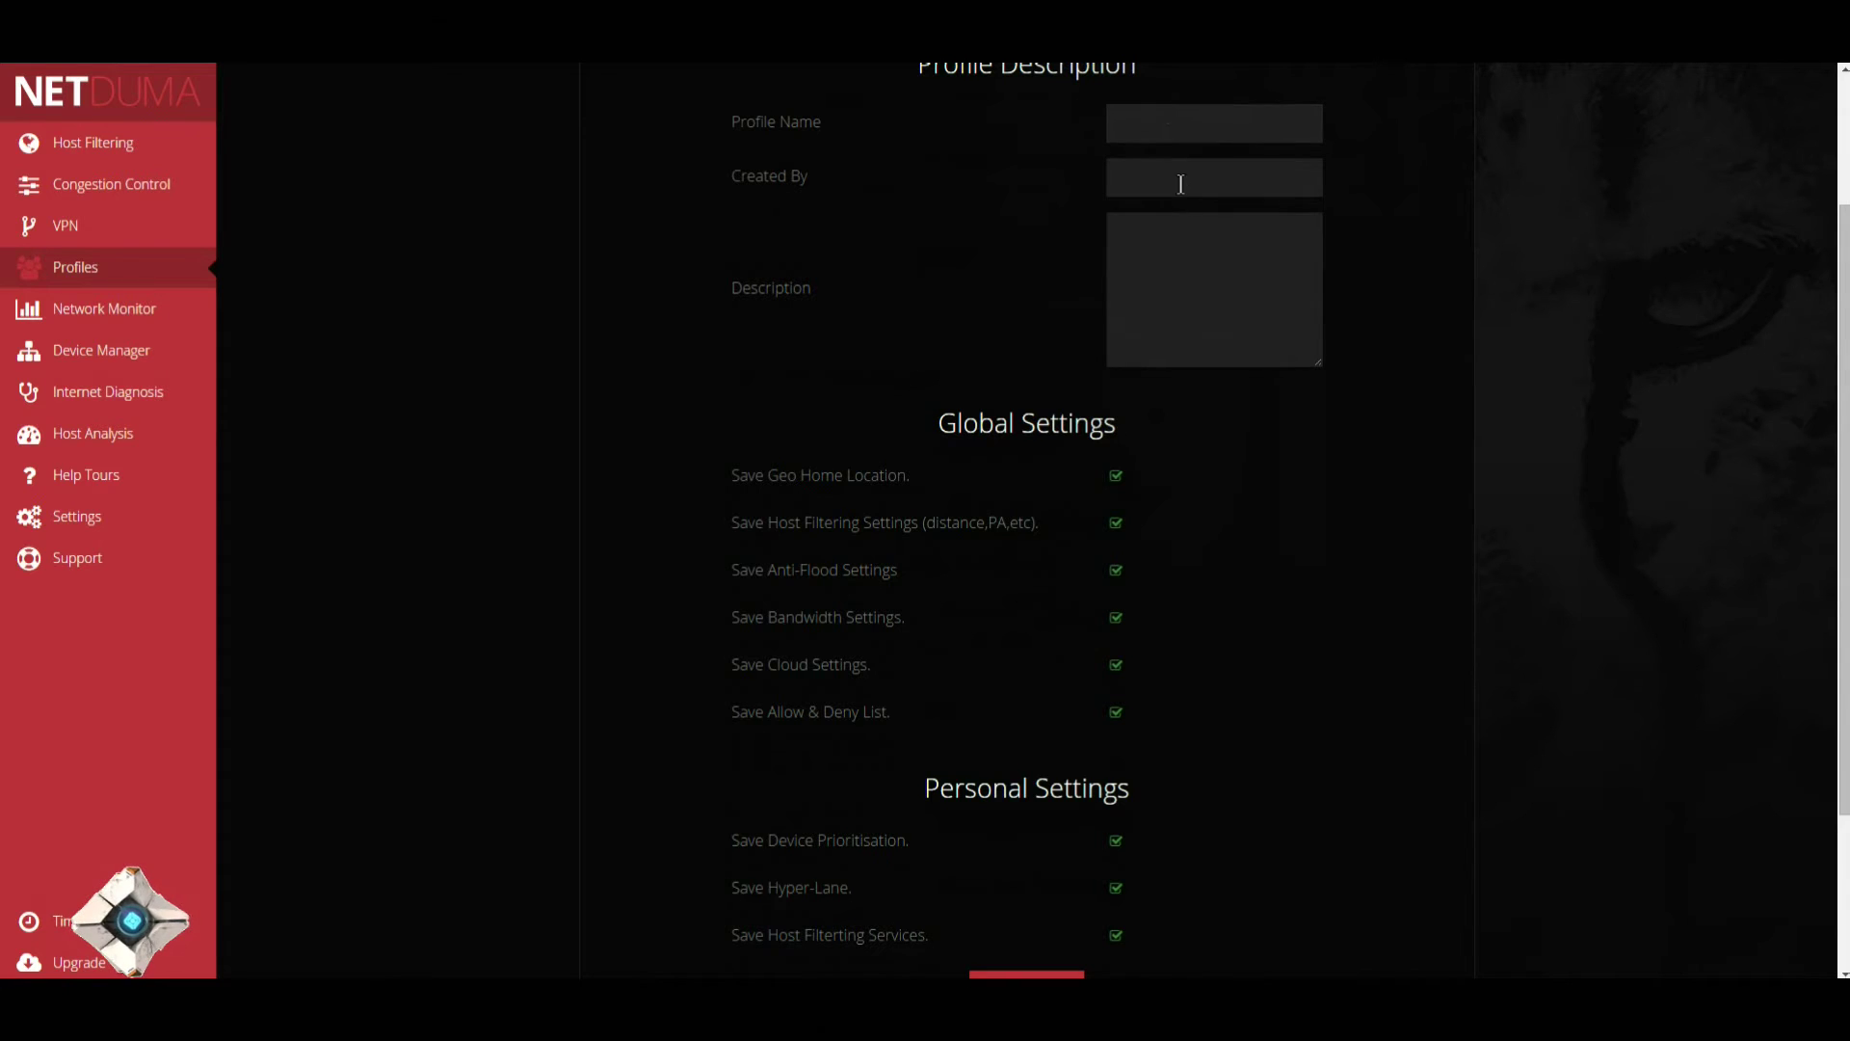
scroll(1012, 477, "down", 2)
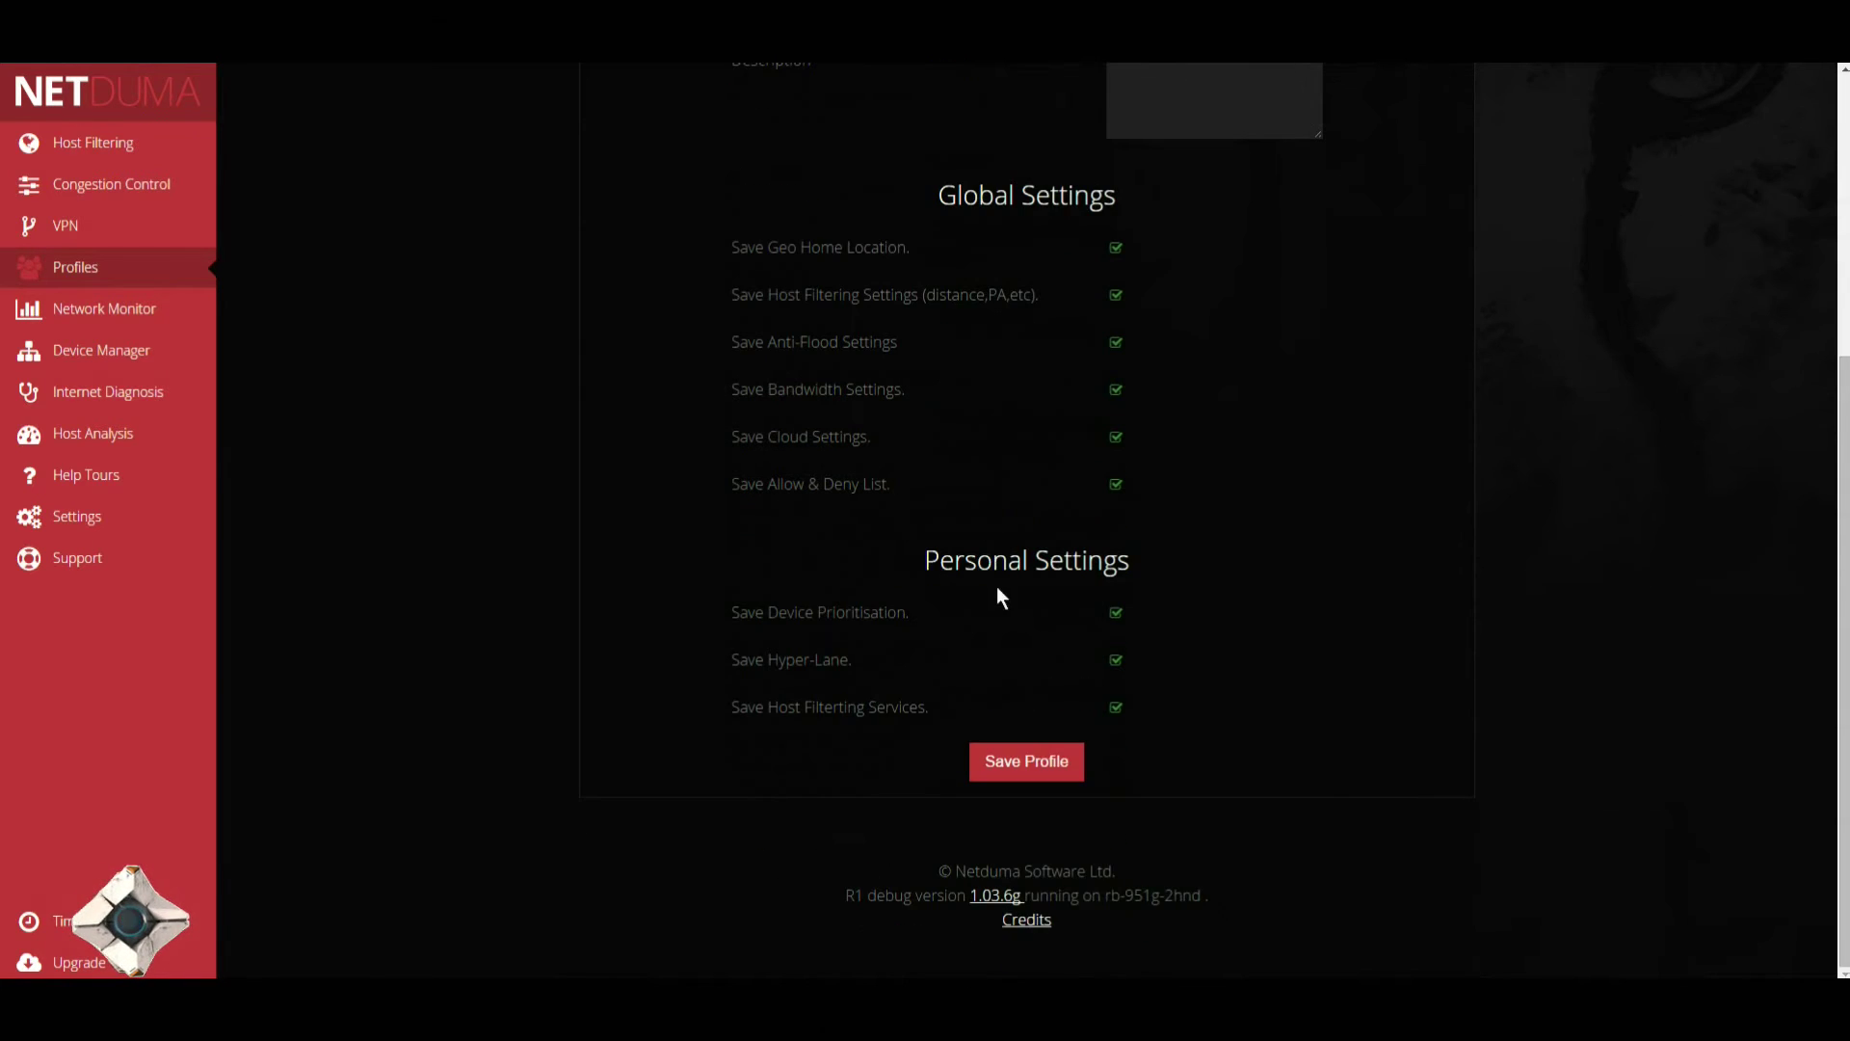
scroll(1002, 559, "up", 3)
scroll(1009, 489, "up", 1)
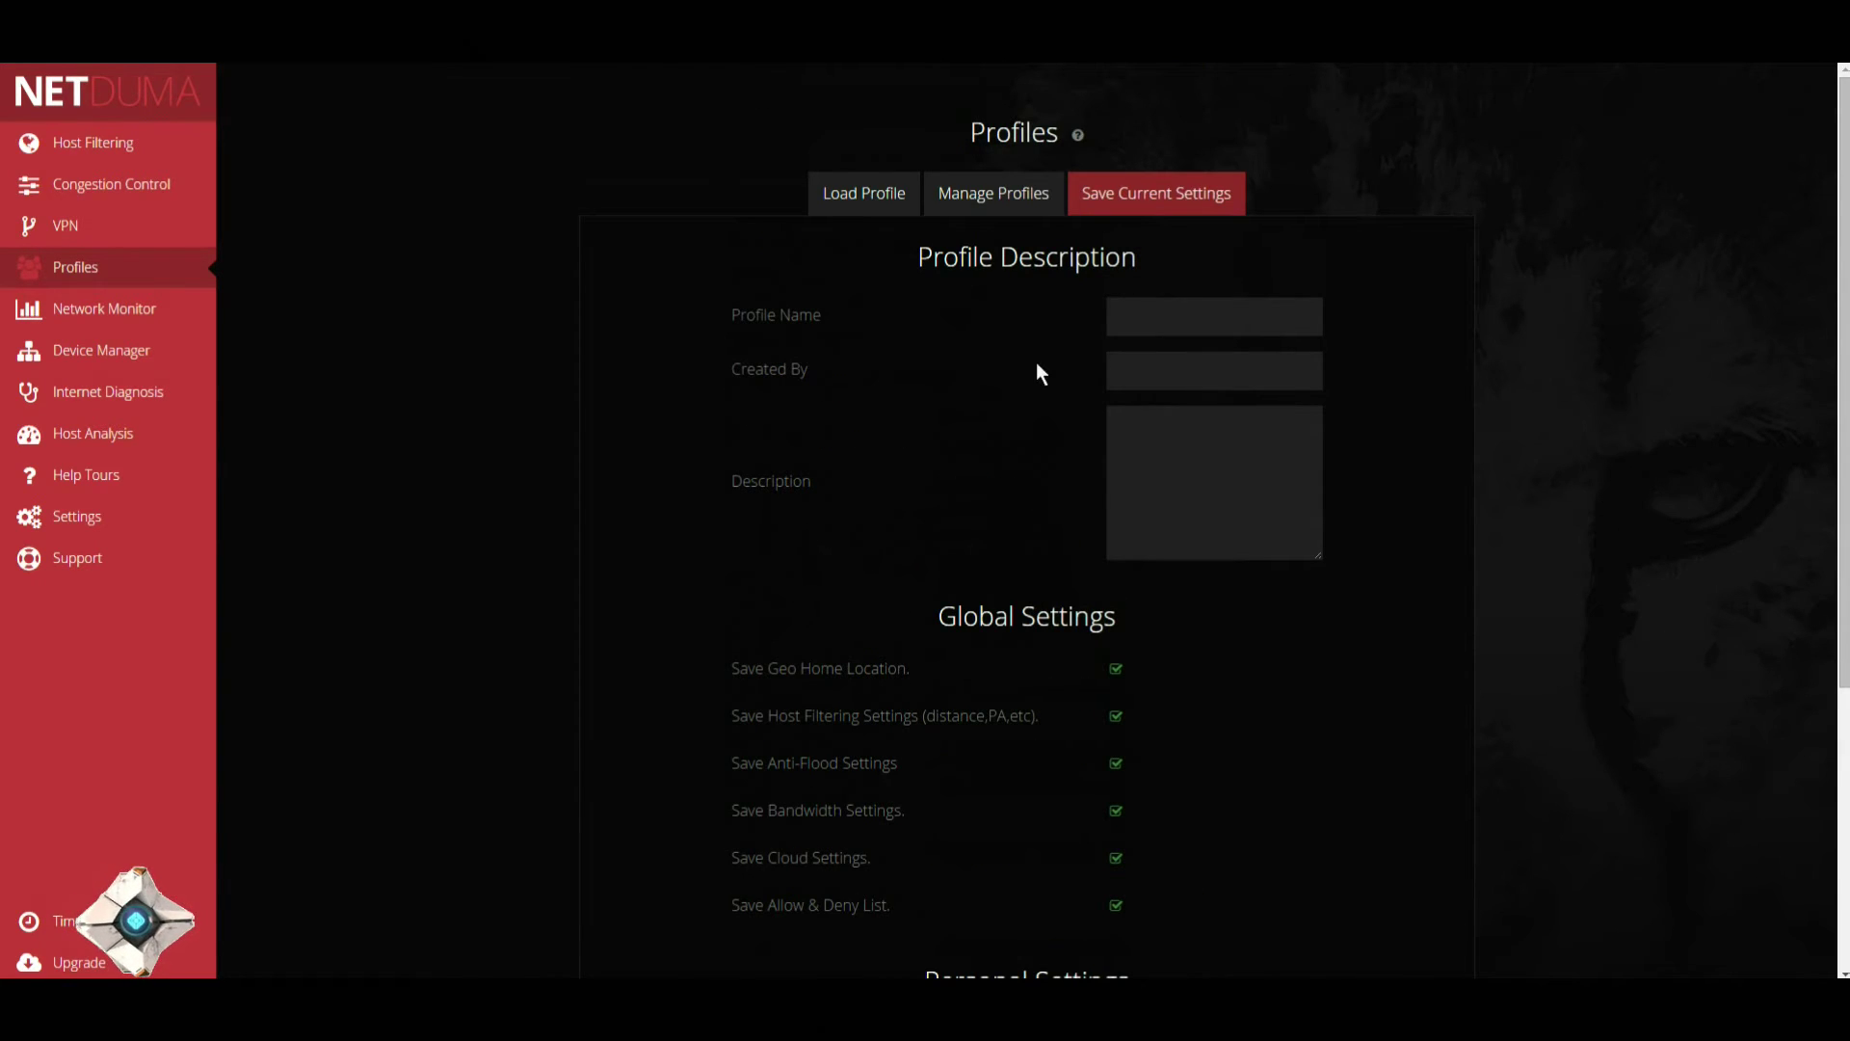
Browse the stored profiles under Manage Profiles, return to Load Profile, then open Network Monitor.
left_click(978, 198)
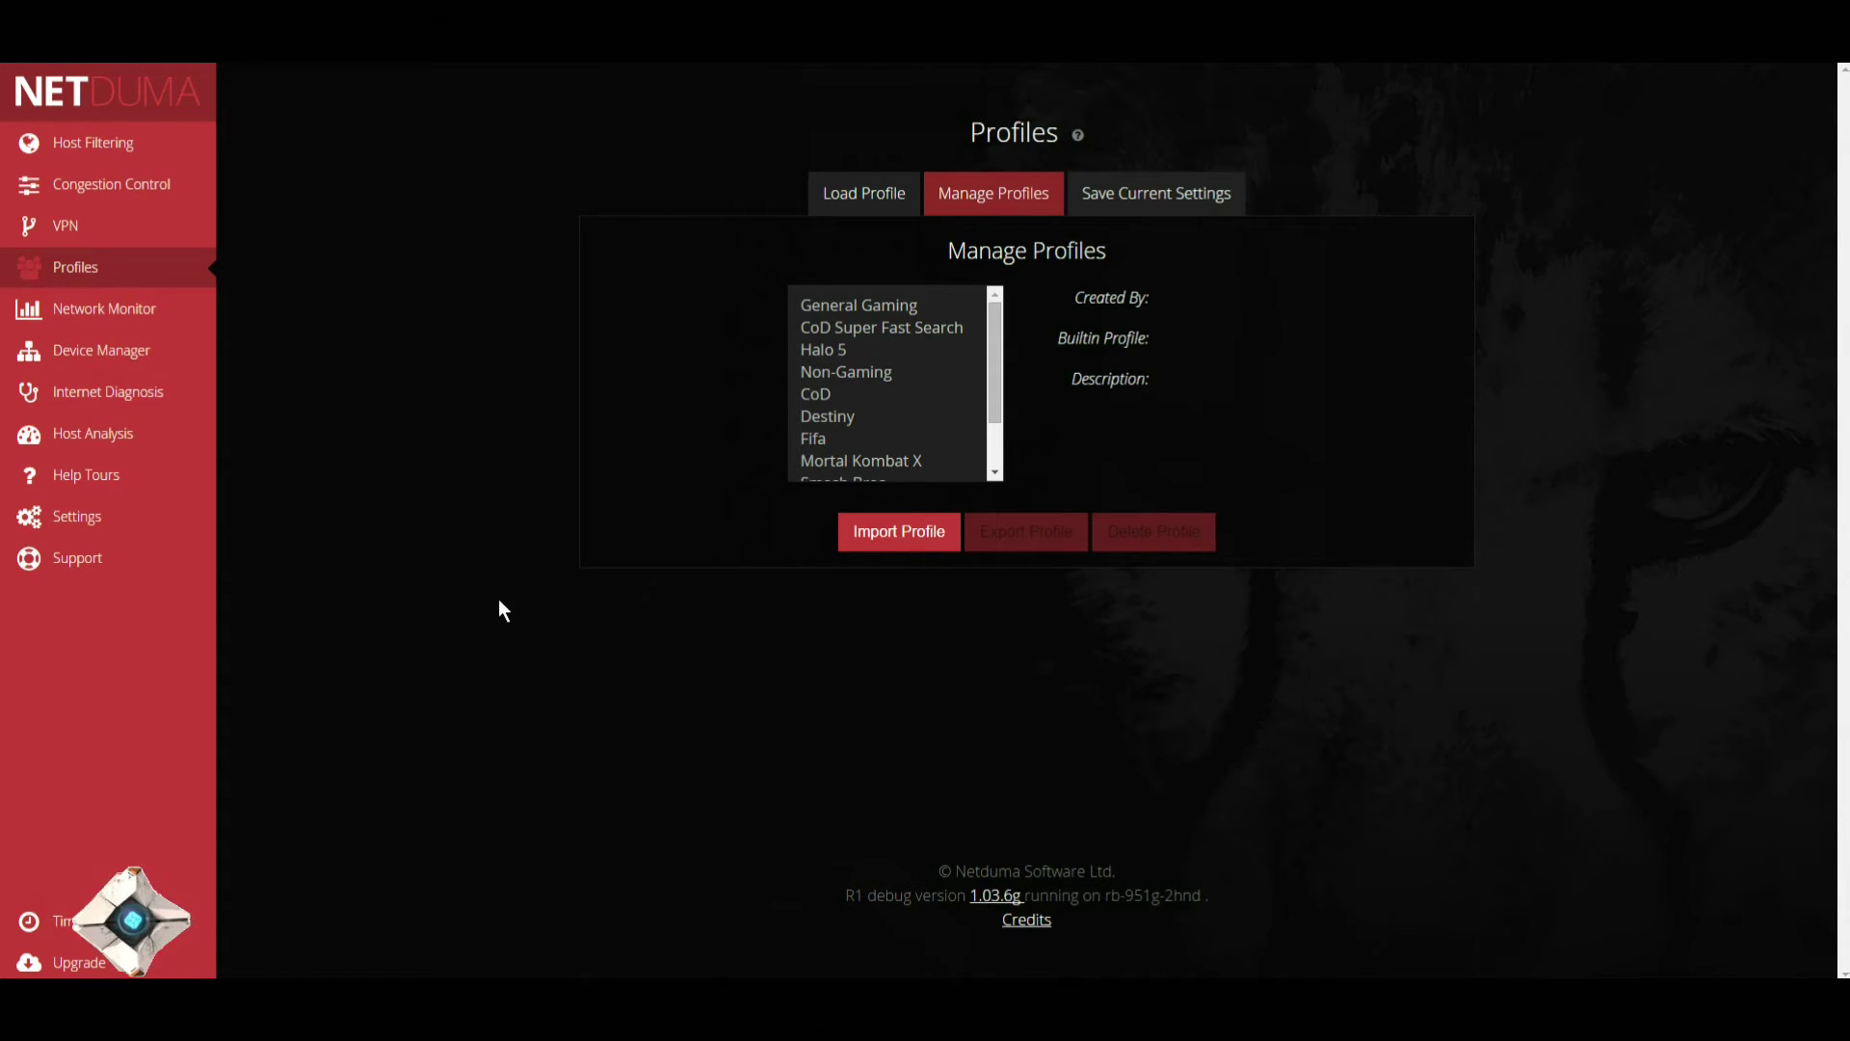
left_click(859, 199)
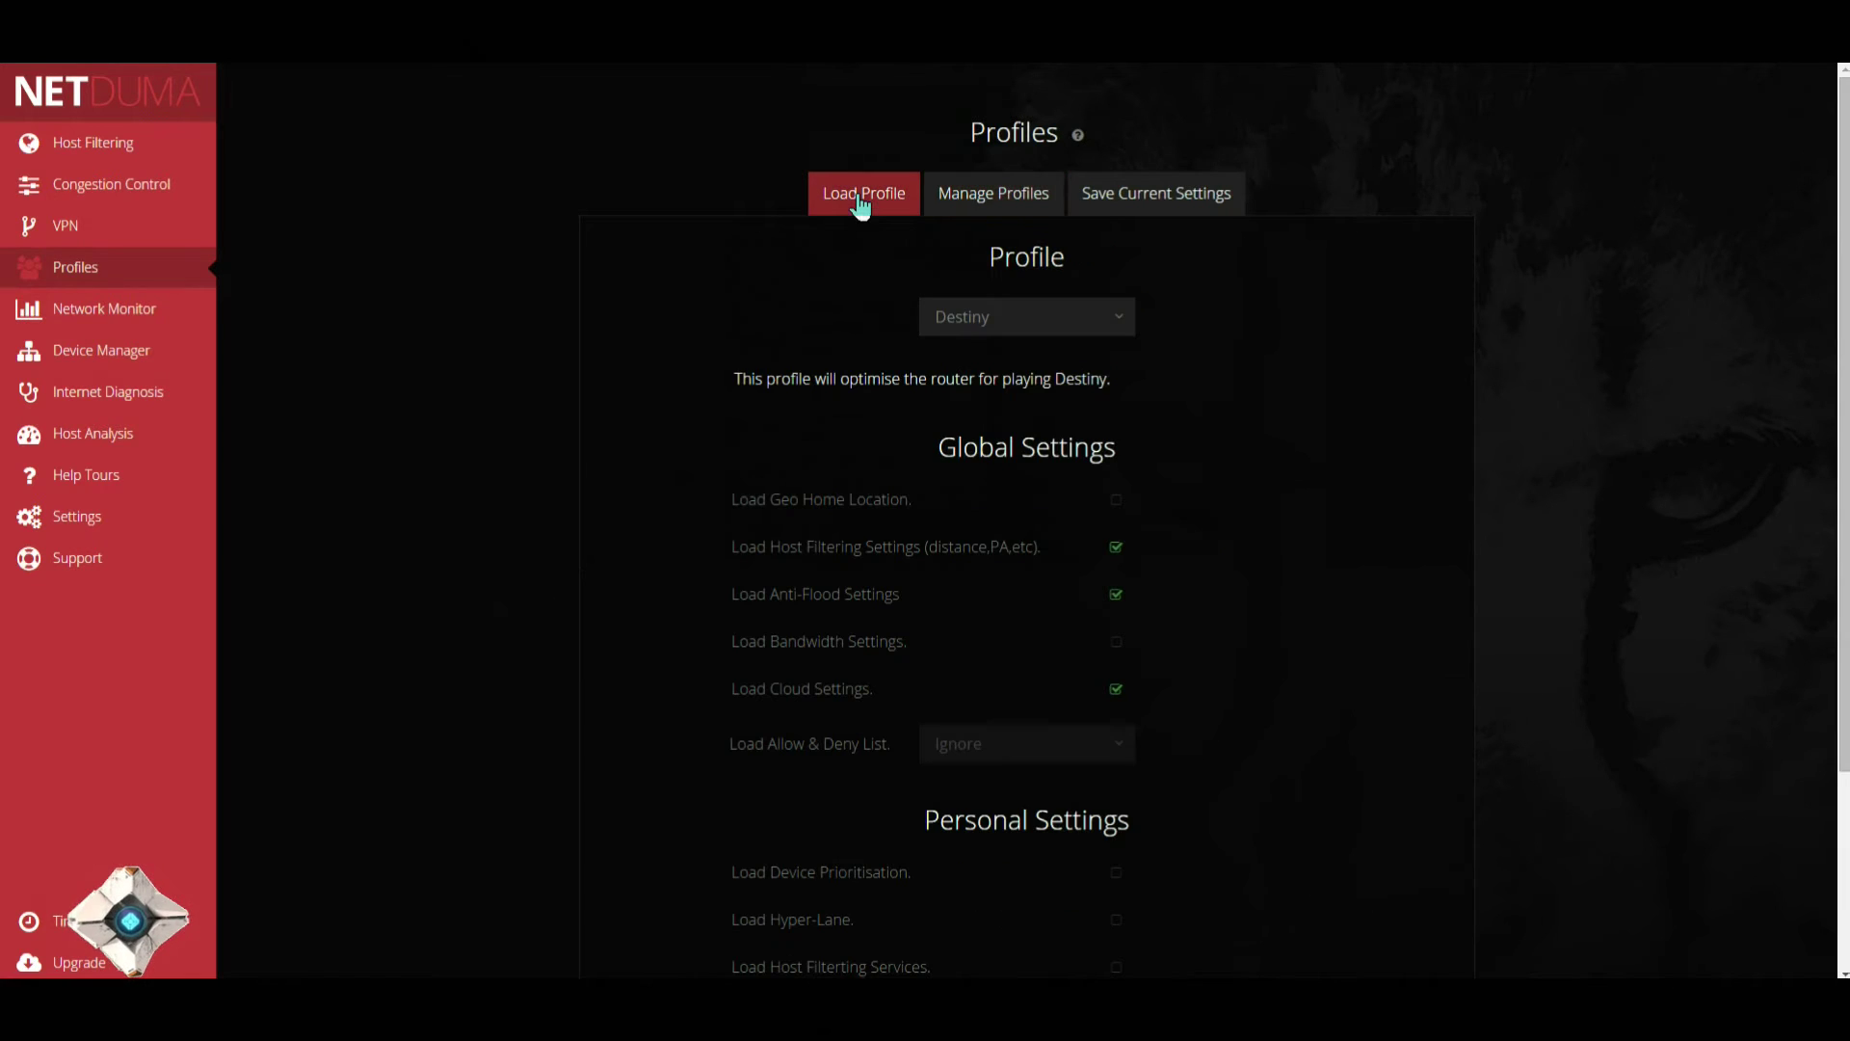
scroll(725, 562, "down", 2)
scroll(582, 504, "up", 3)
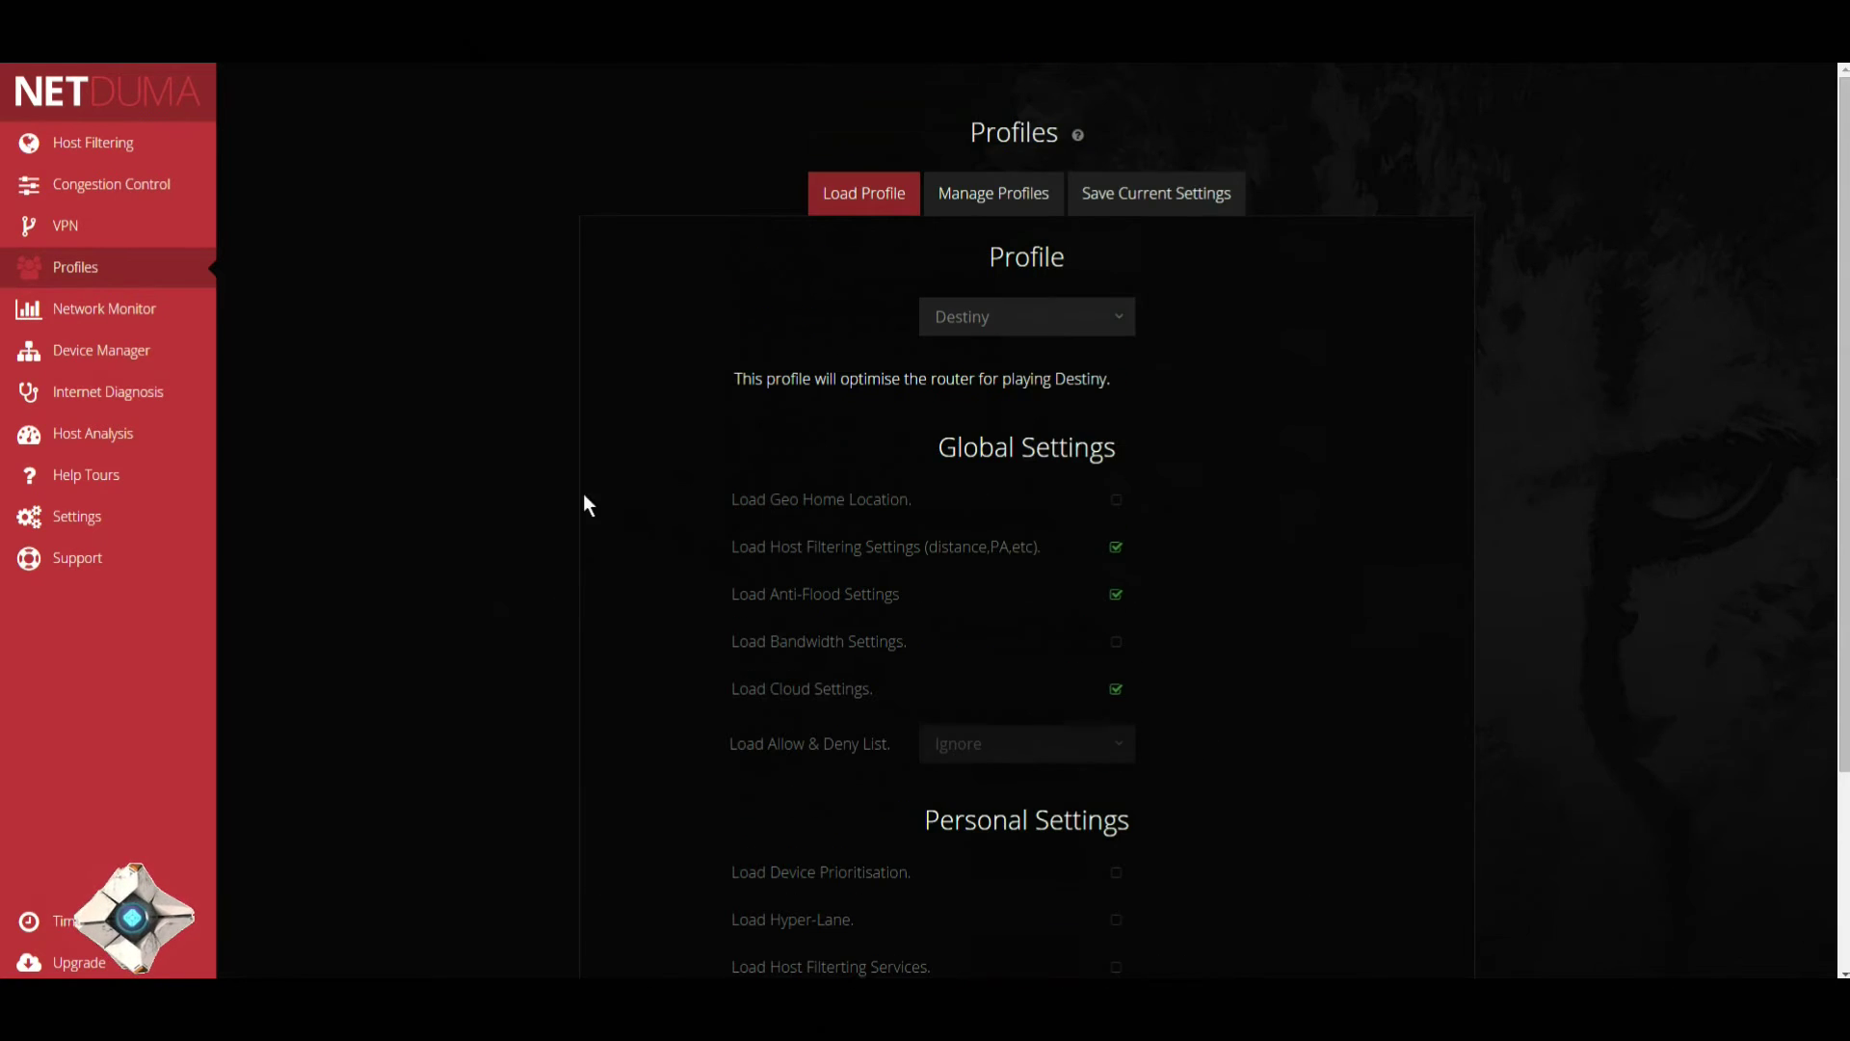
left_click(106, 314)
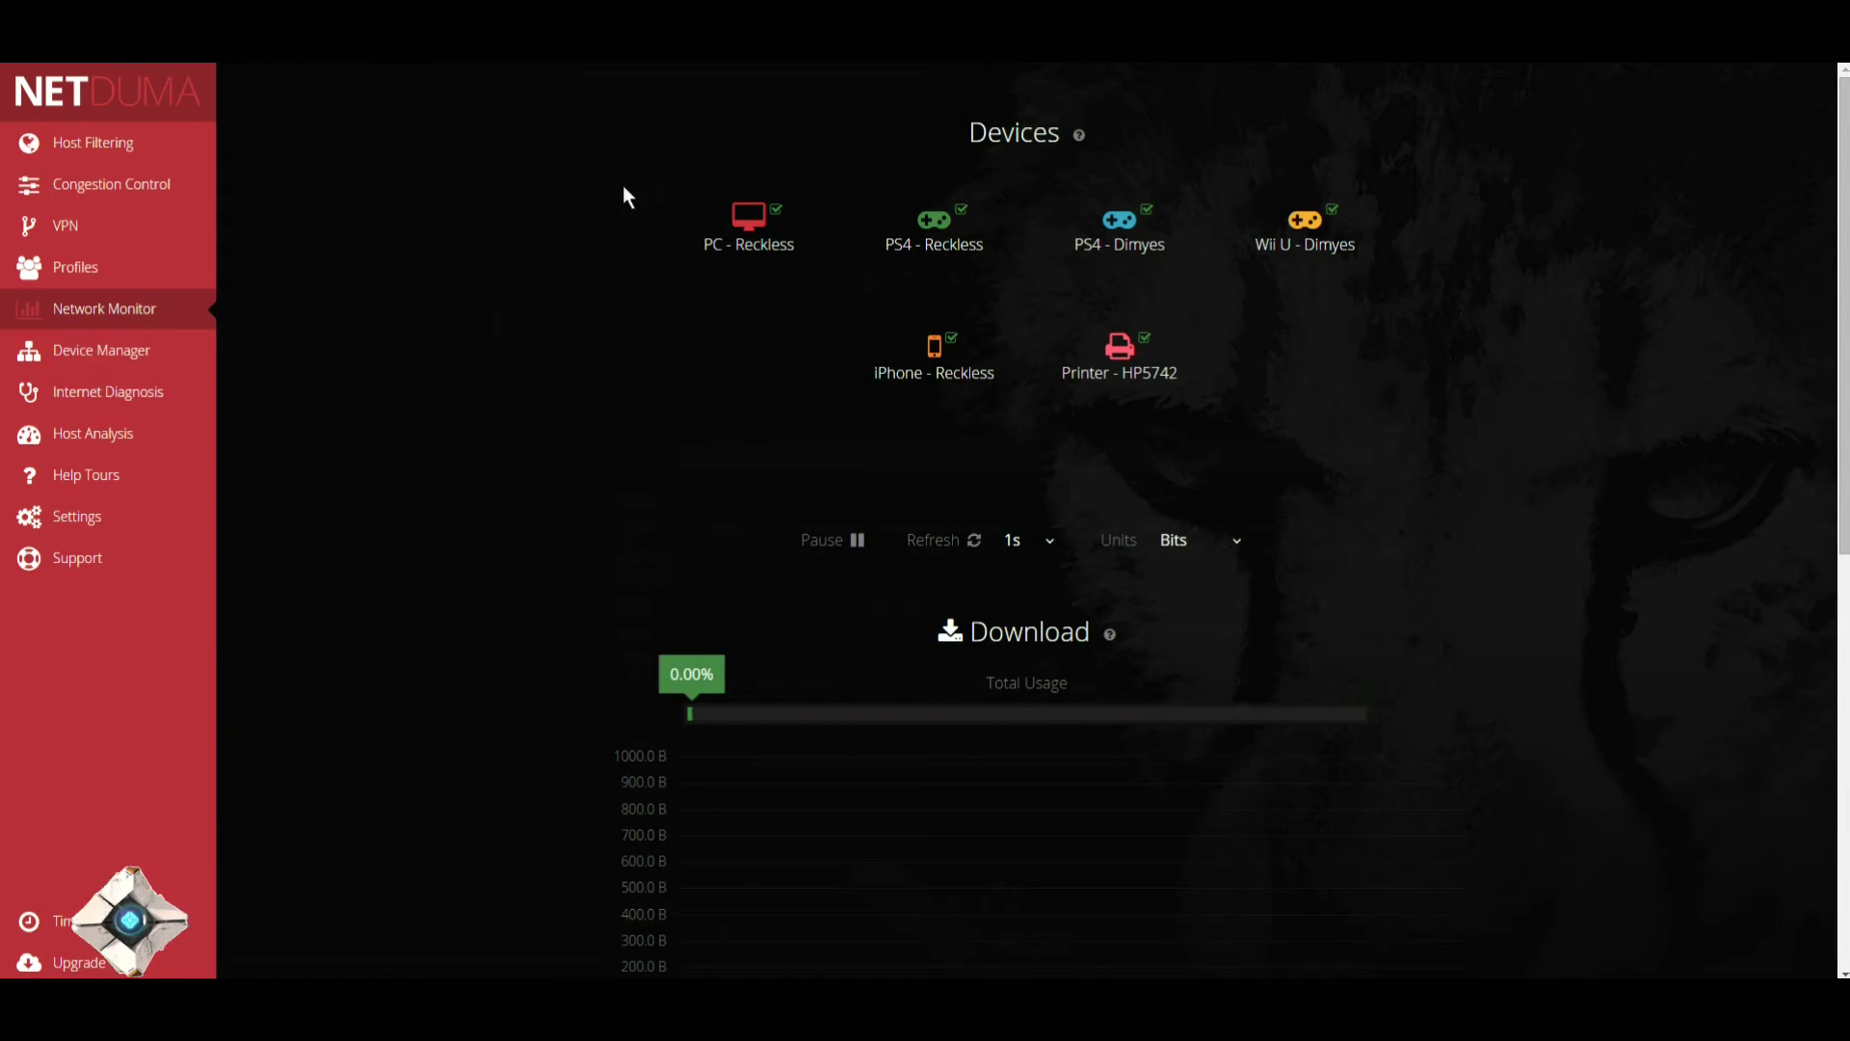
Scroll through the Network Monitor download and upload graphs, then open Device Manager.
scroll(547, 310, "down", 4)
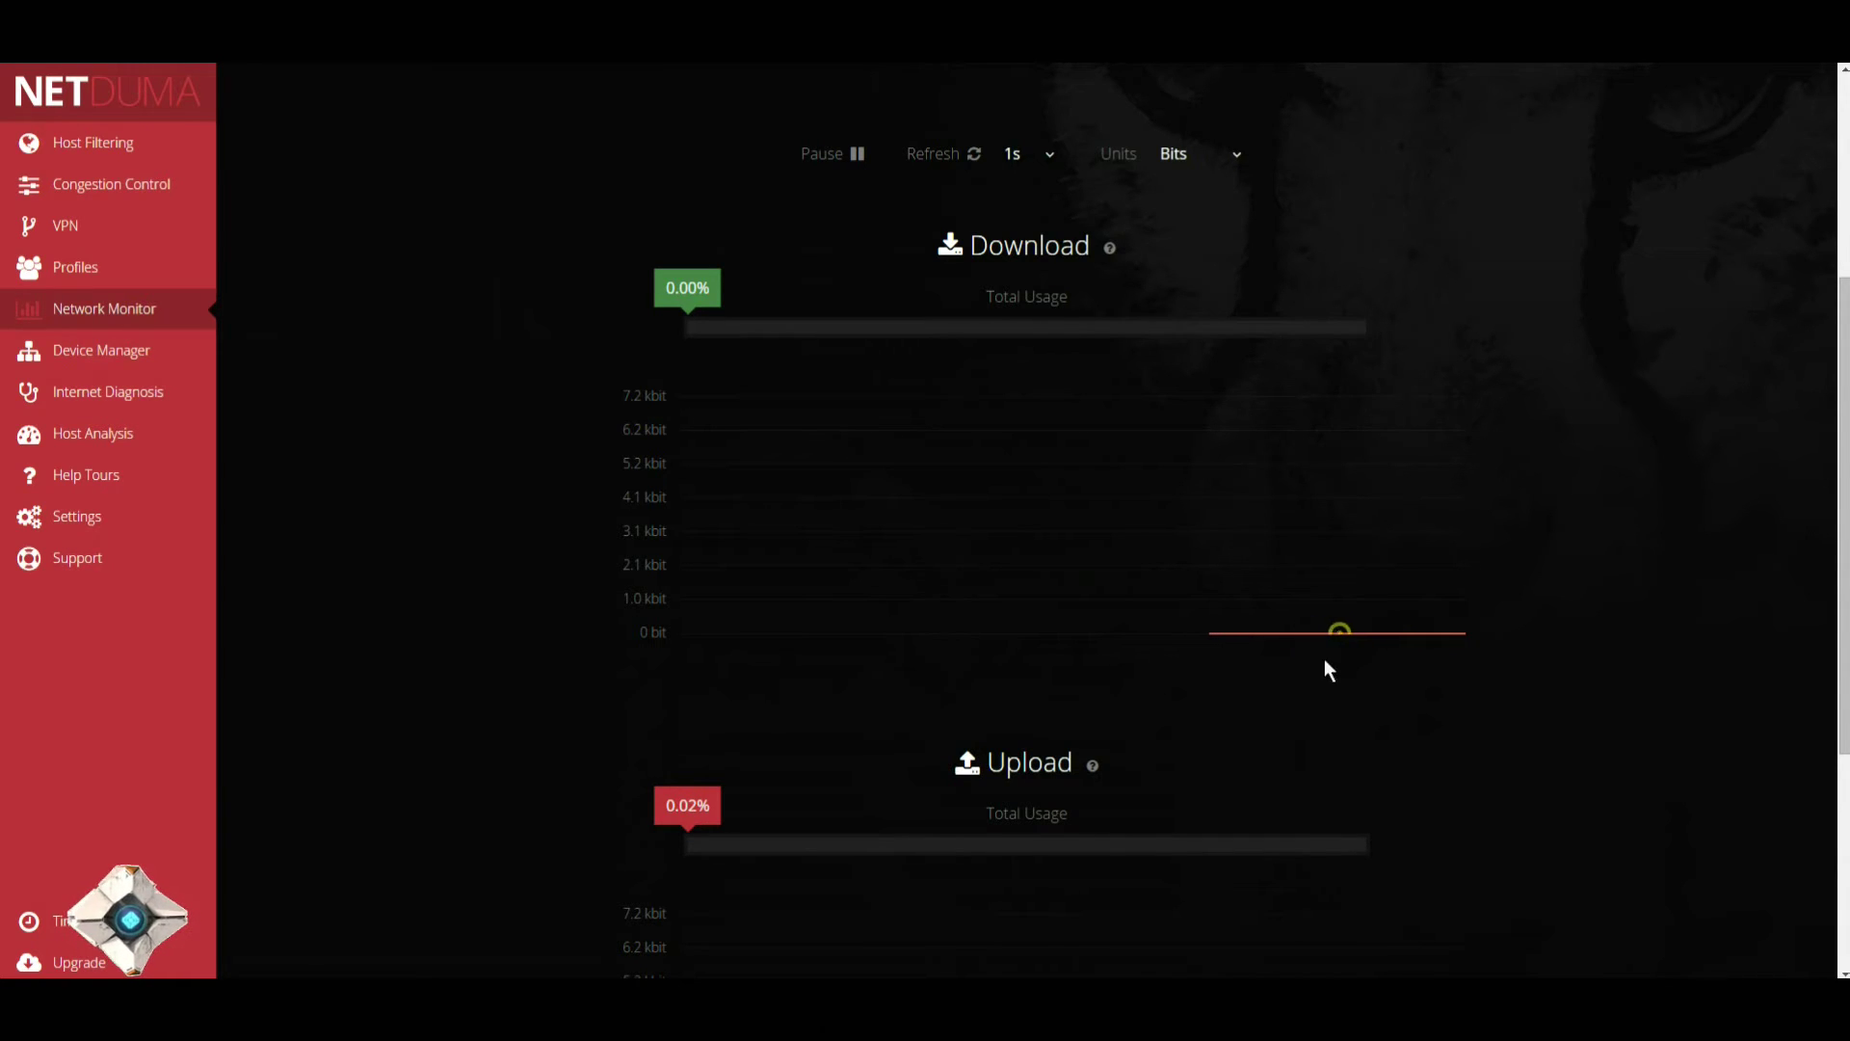
scroll(1264, 736, "down", 2)
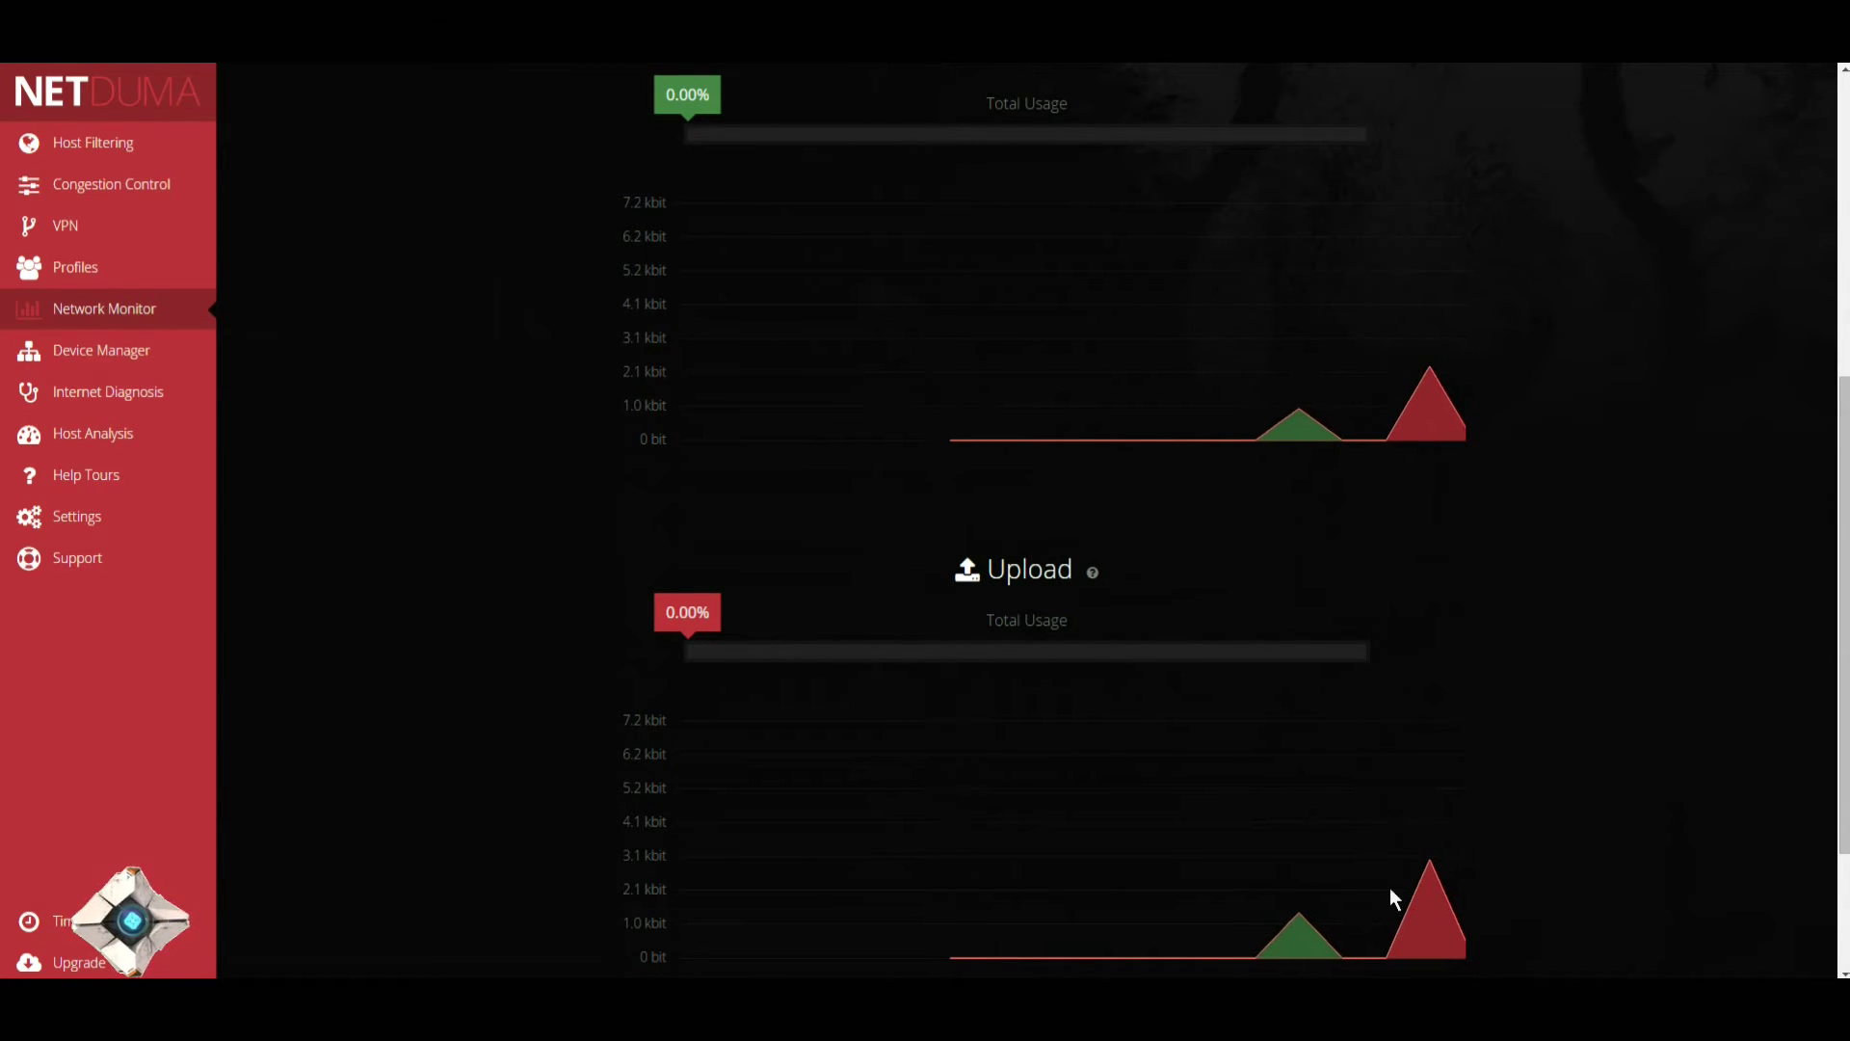
scroll(1342, 479, "up", 4)
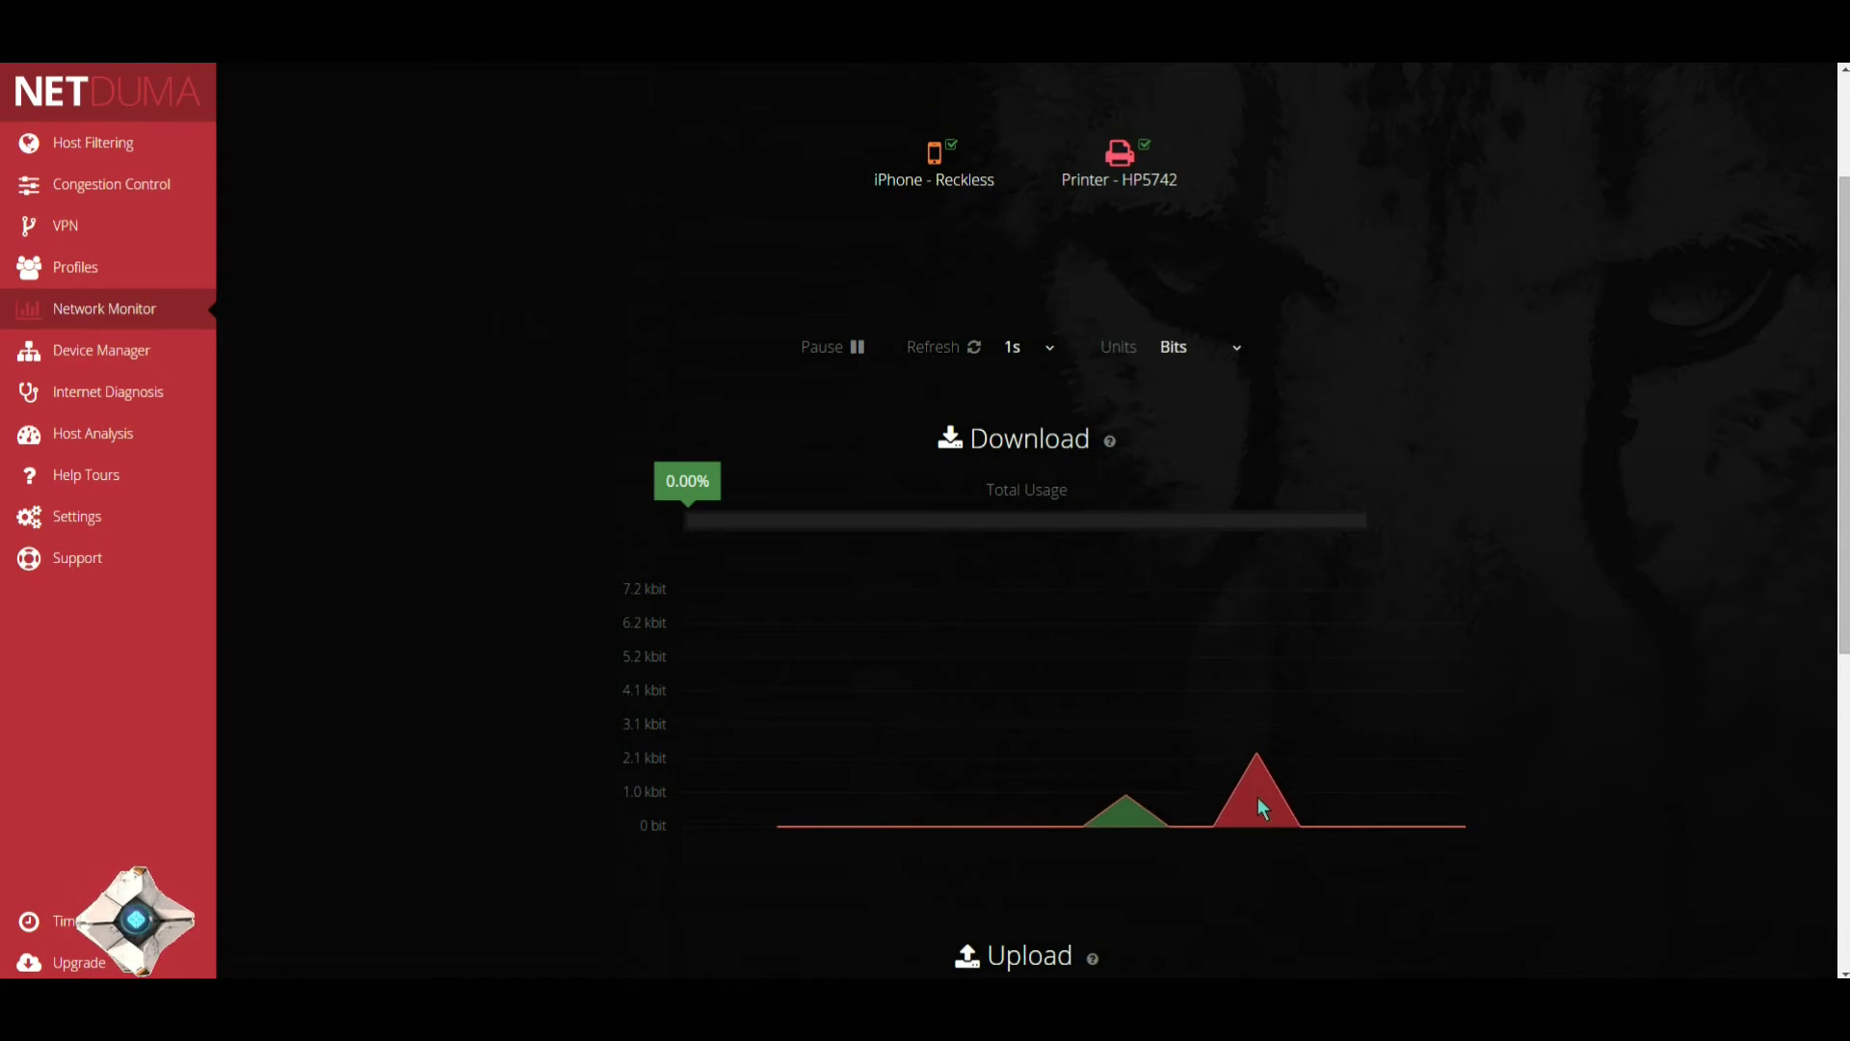
scroll(1353, 696, "up", 2)
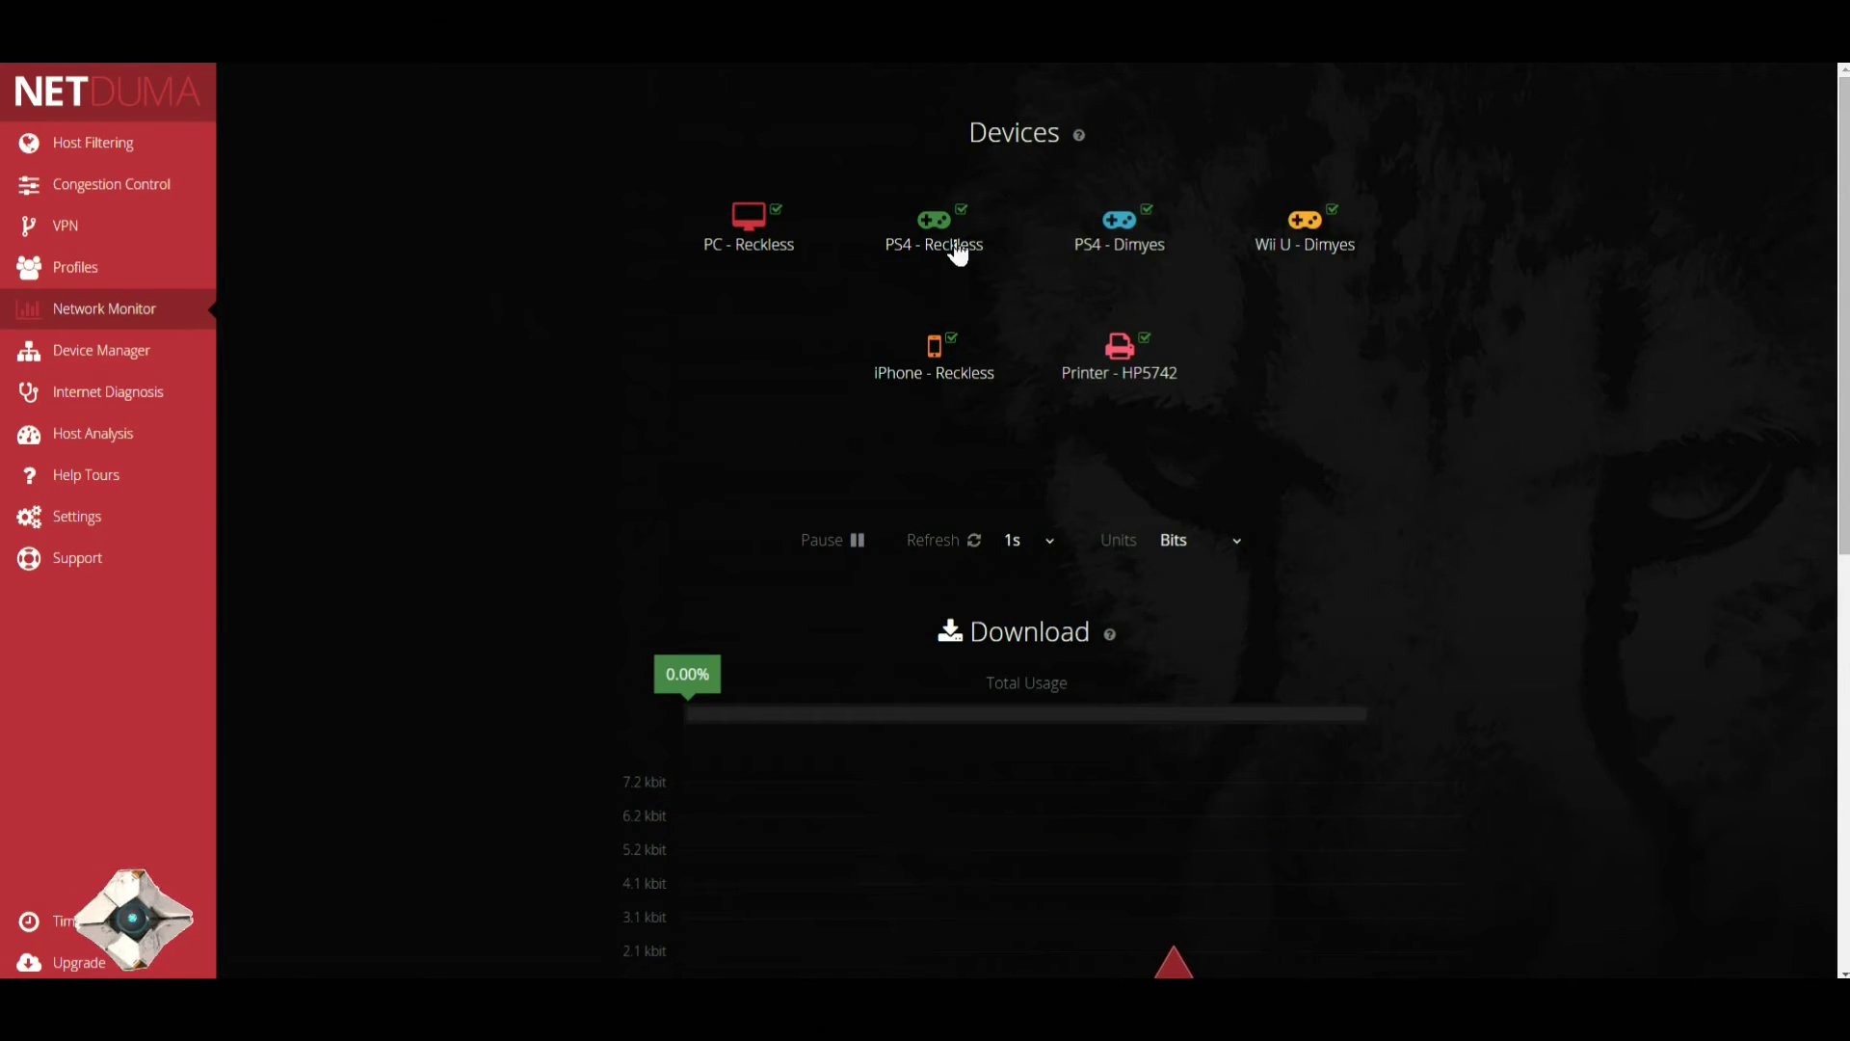
scroll(1324, 498, "down", 2)
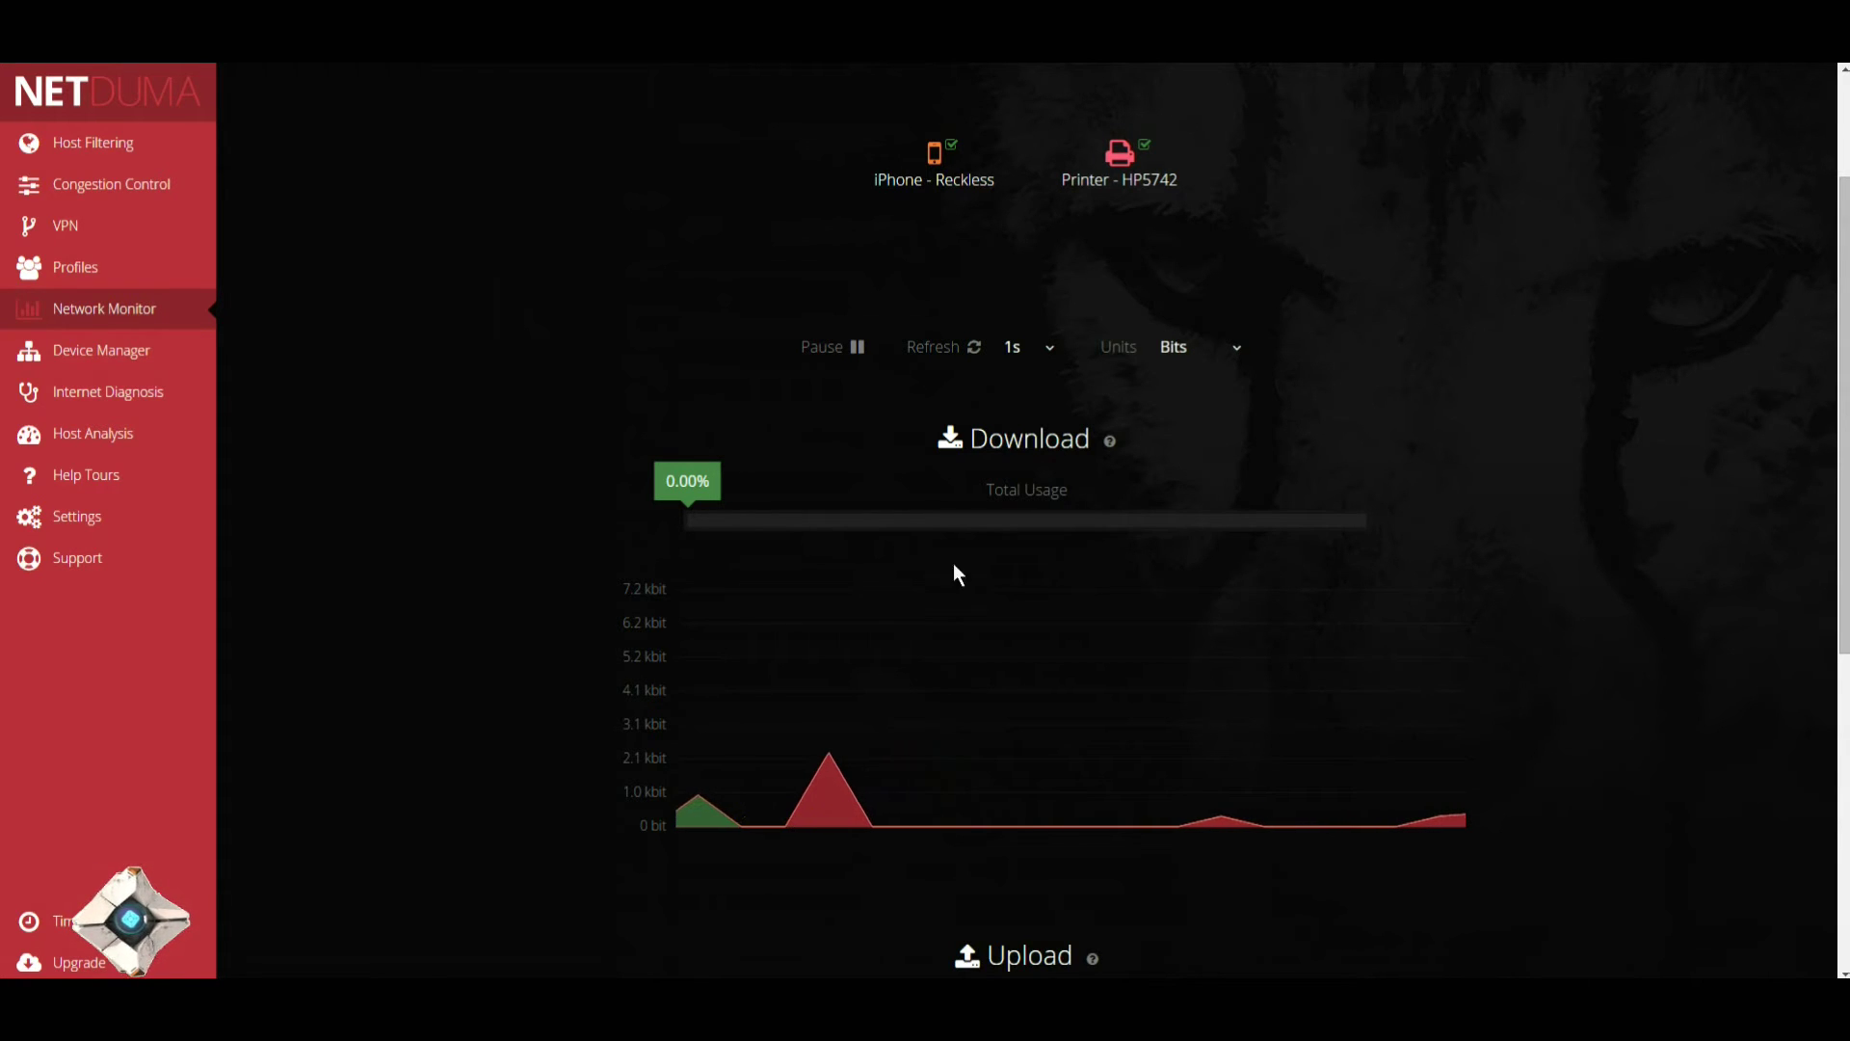
left_click(154, 351)
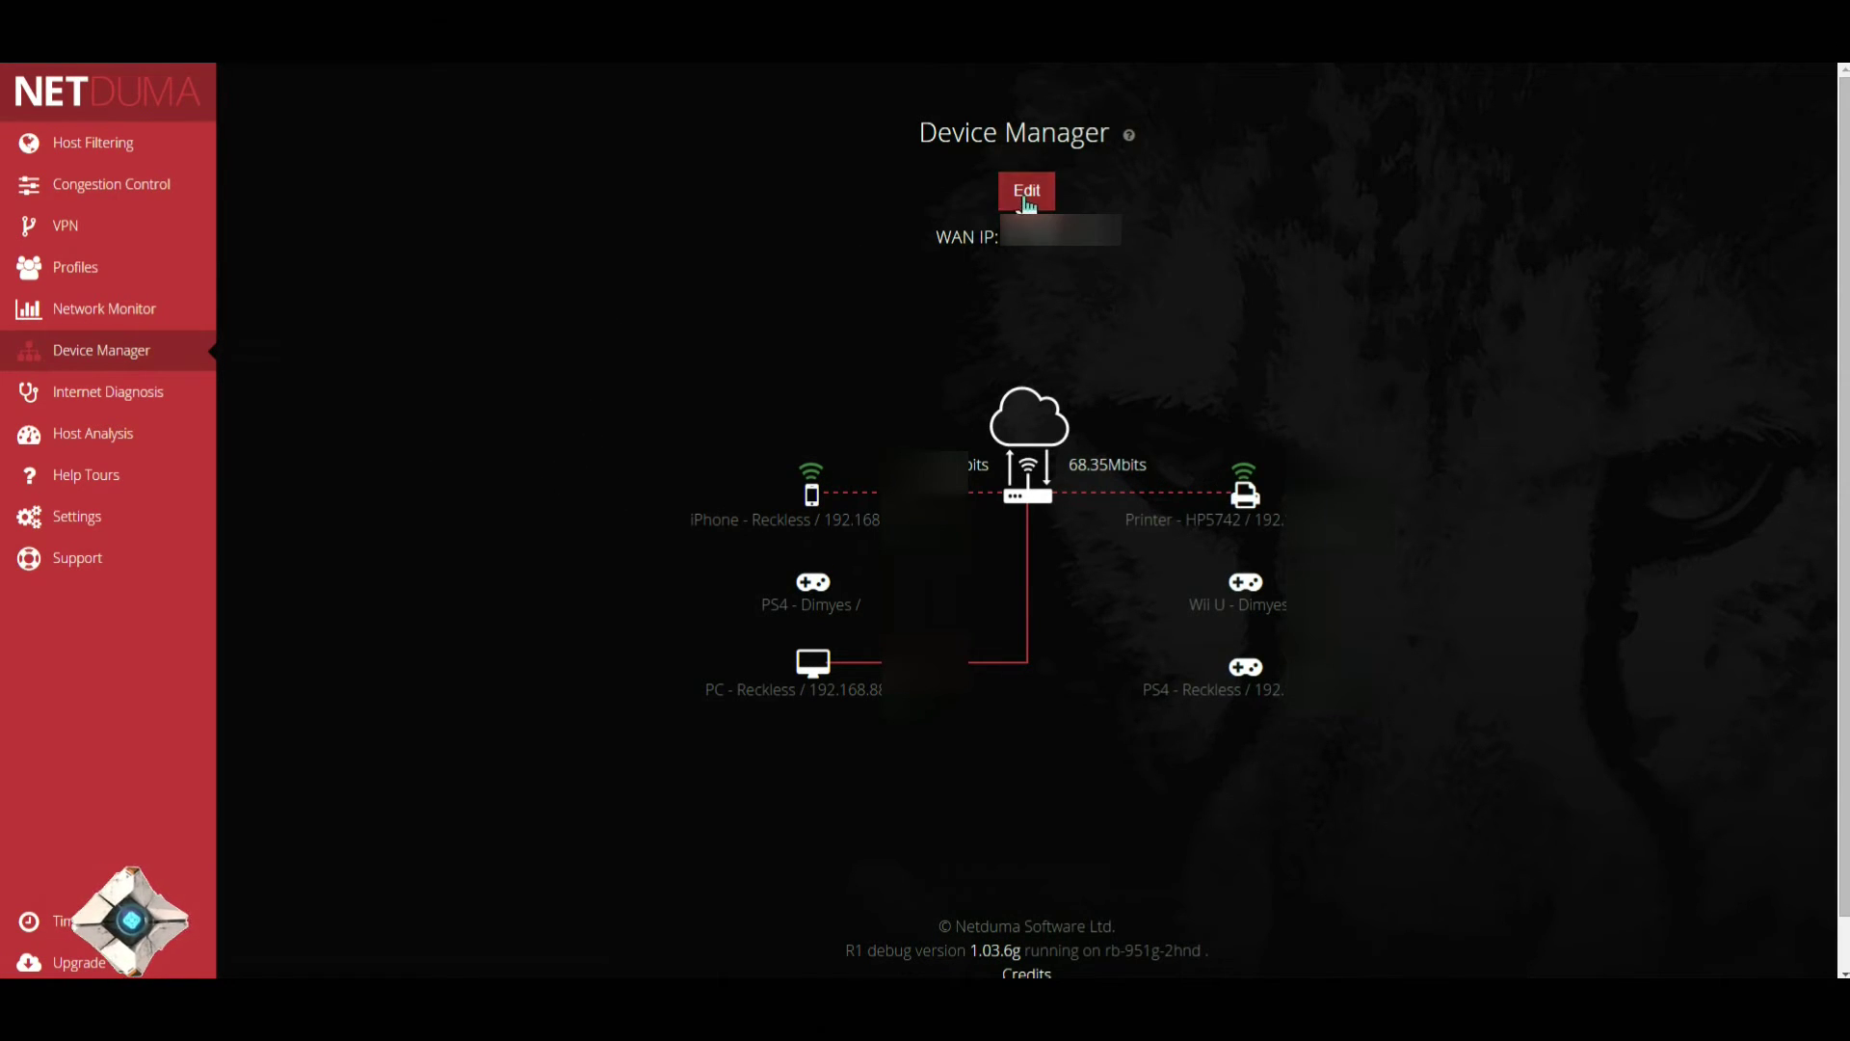
Visit the Internet Diagnosis ping page and Host Analysis game history, then open the Help Tours list.
scroll(1021, 569, "down", 1)
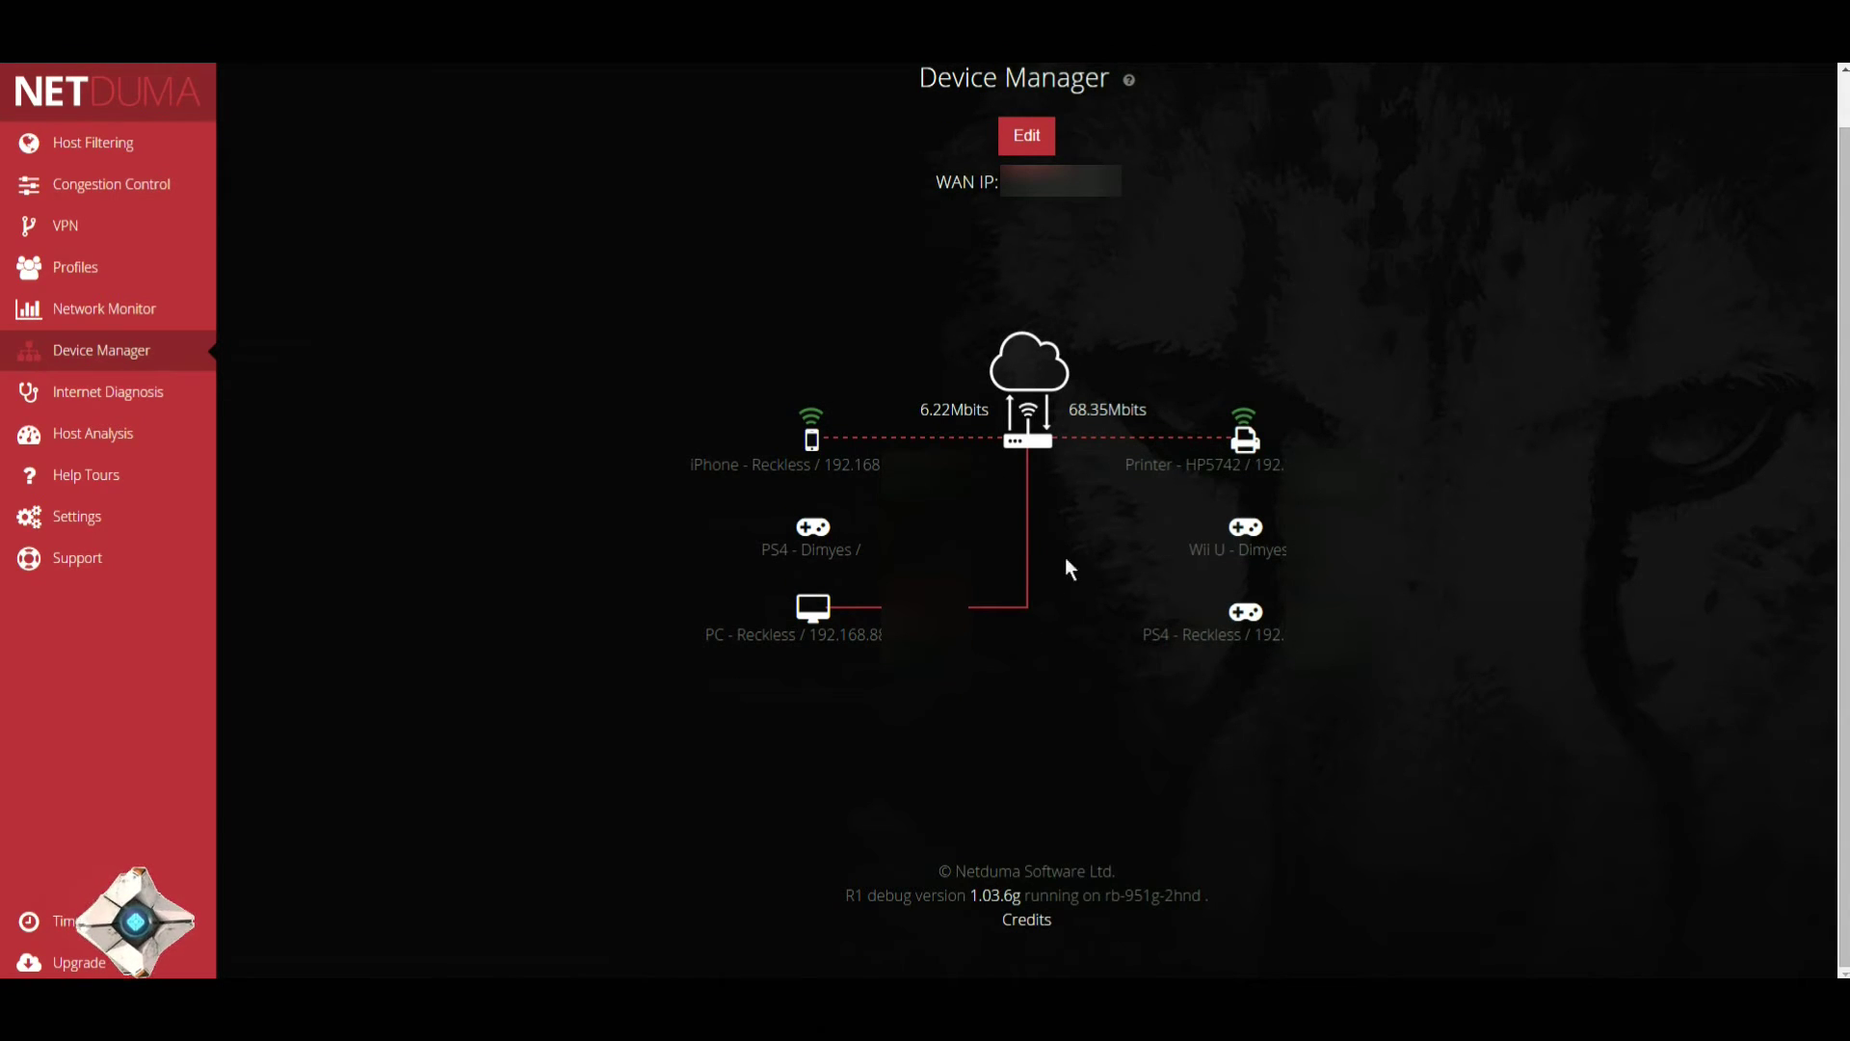
left_click(192, 397)
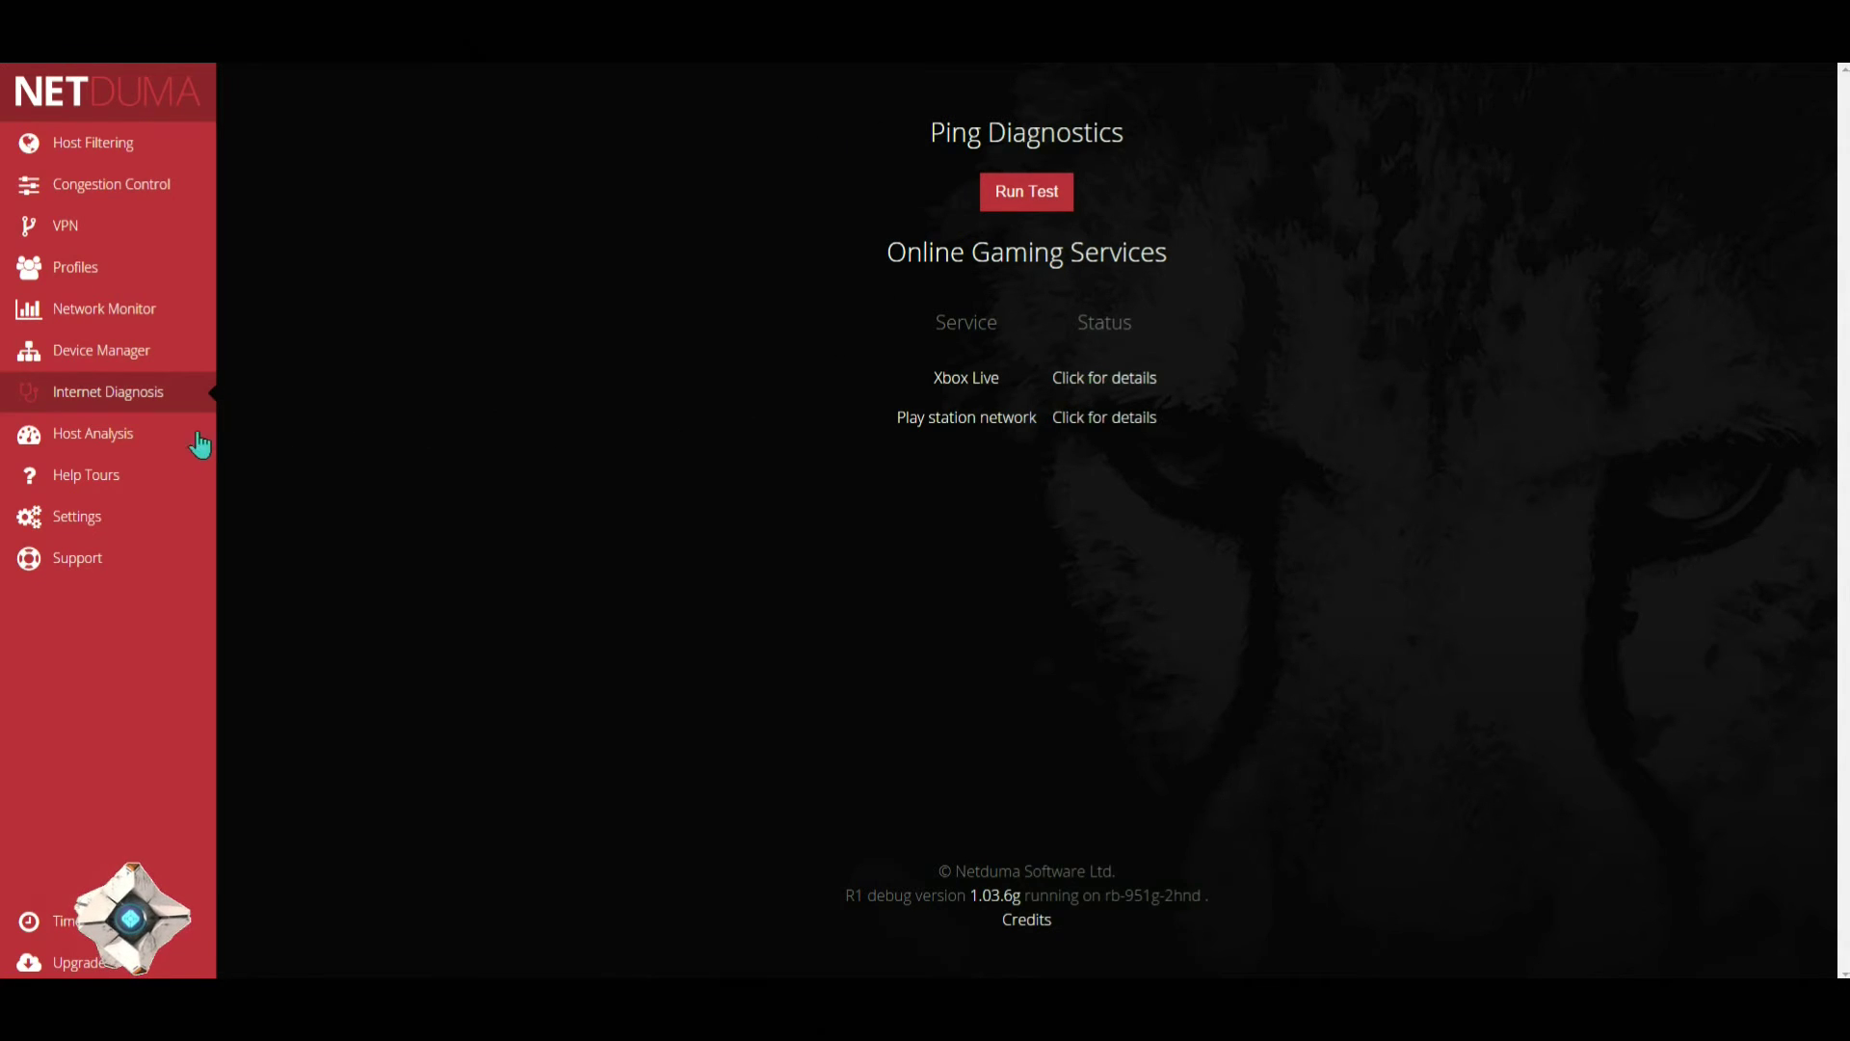
left_click(171, 445)
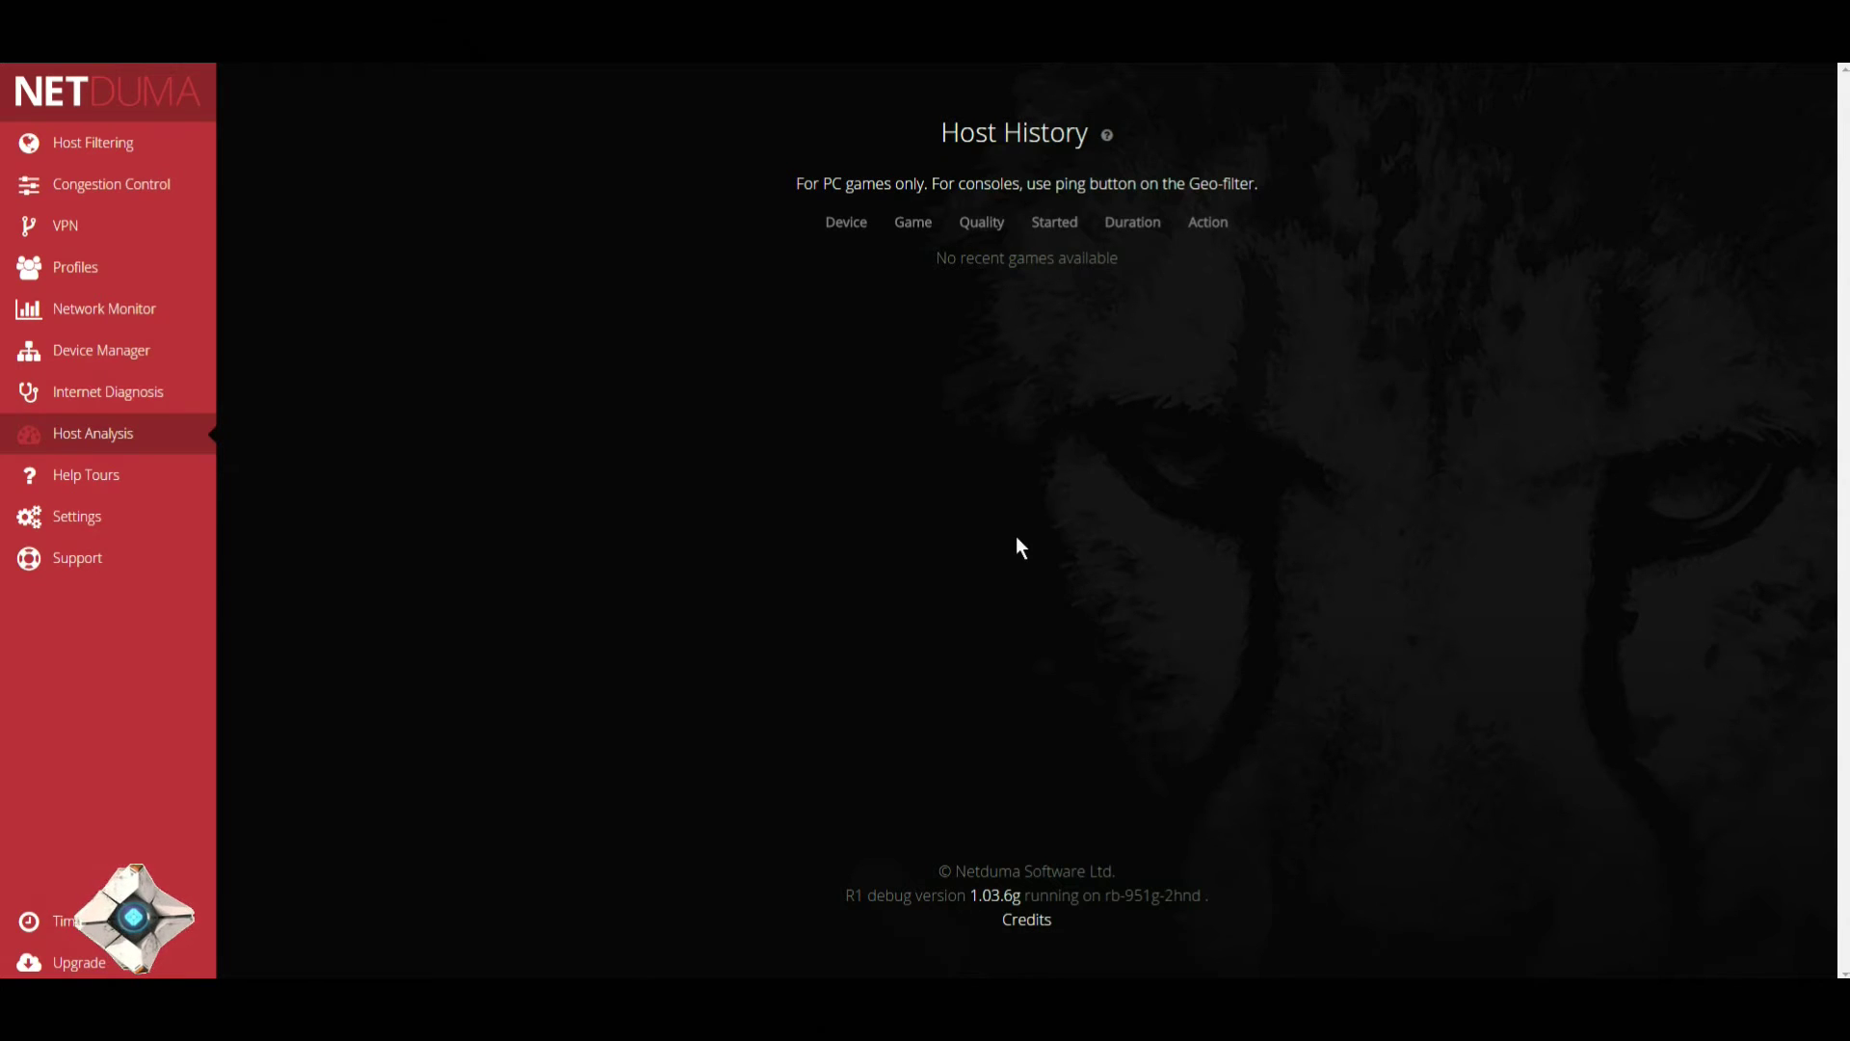
left_click(164, 472)
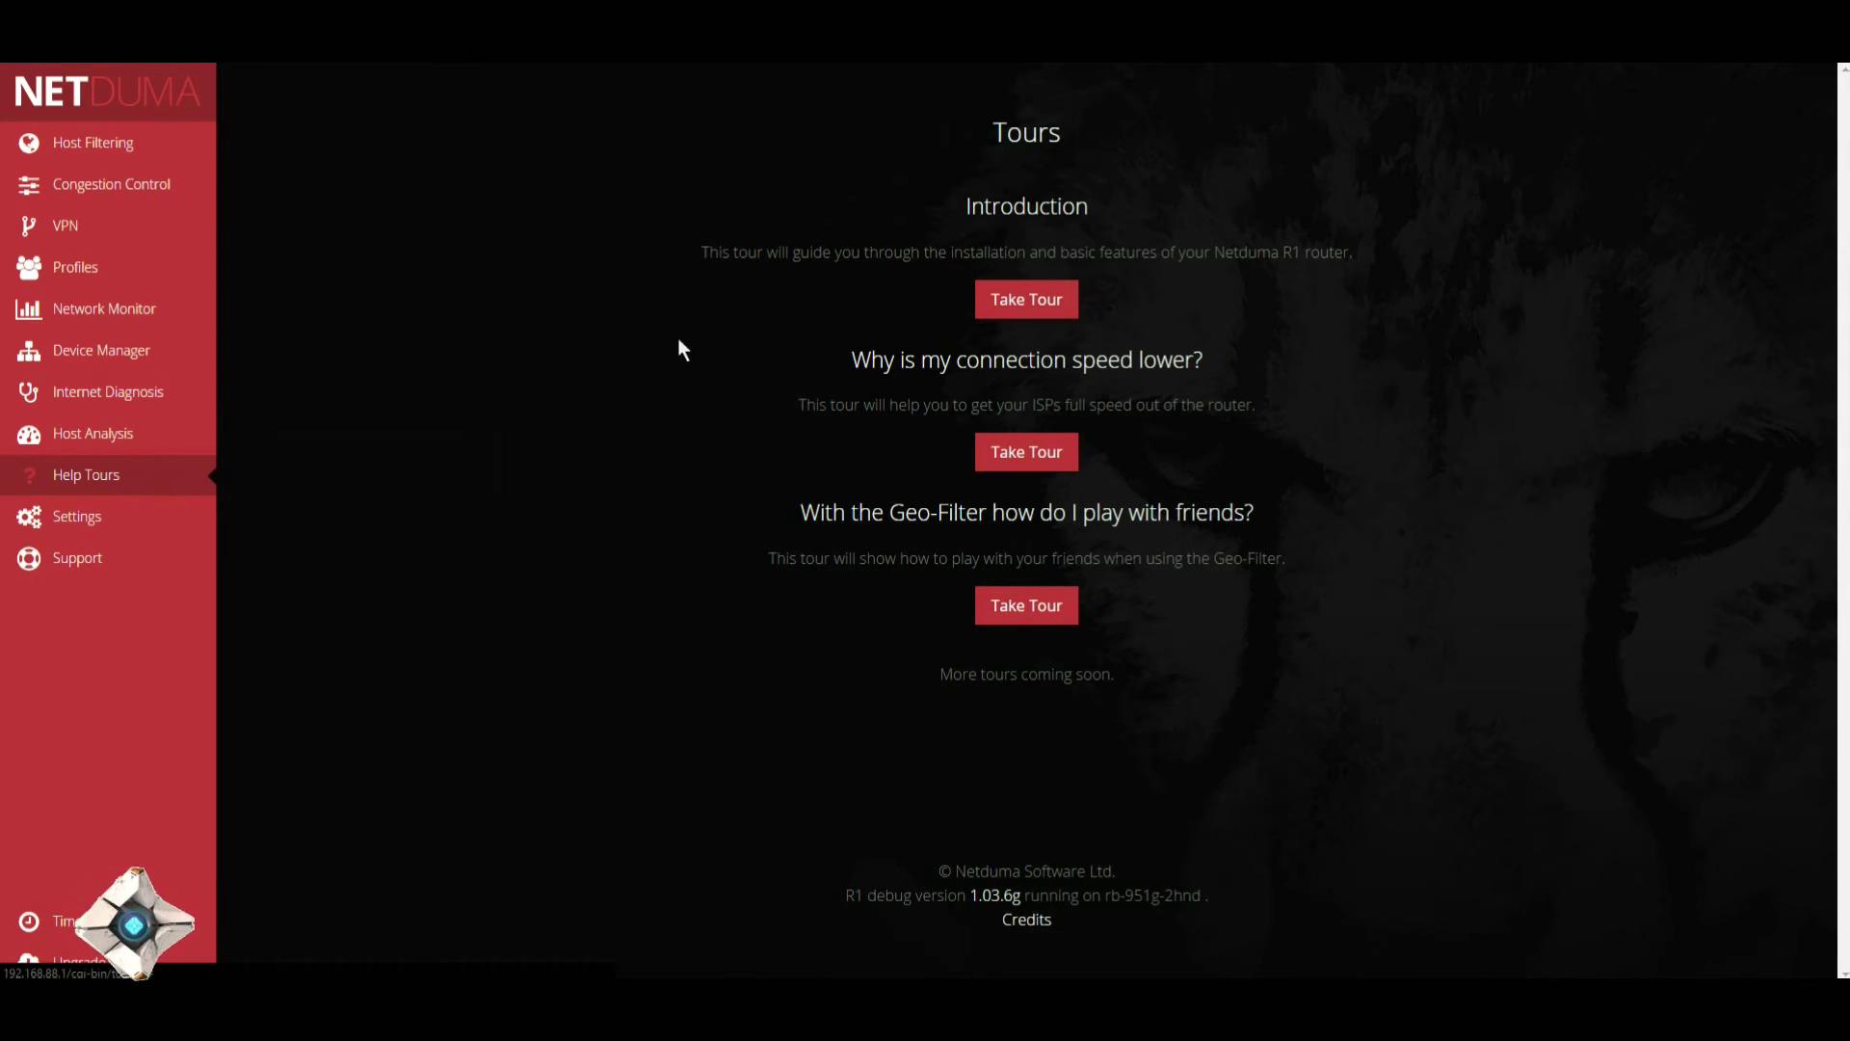
Review the Wifi settings and the Port Forwarding rules from the Settings menu.
mouse_move(152, 519)
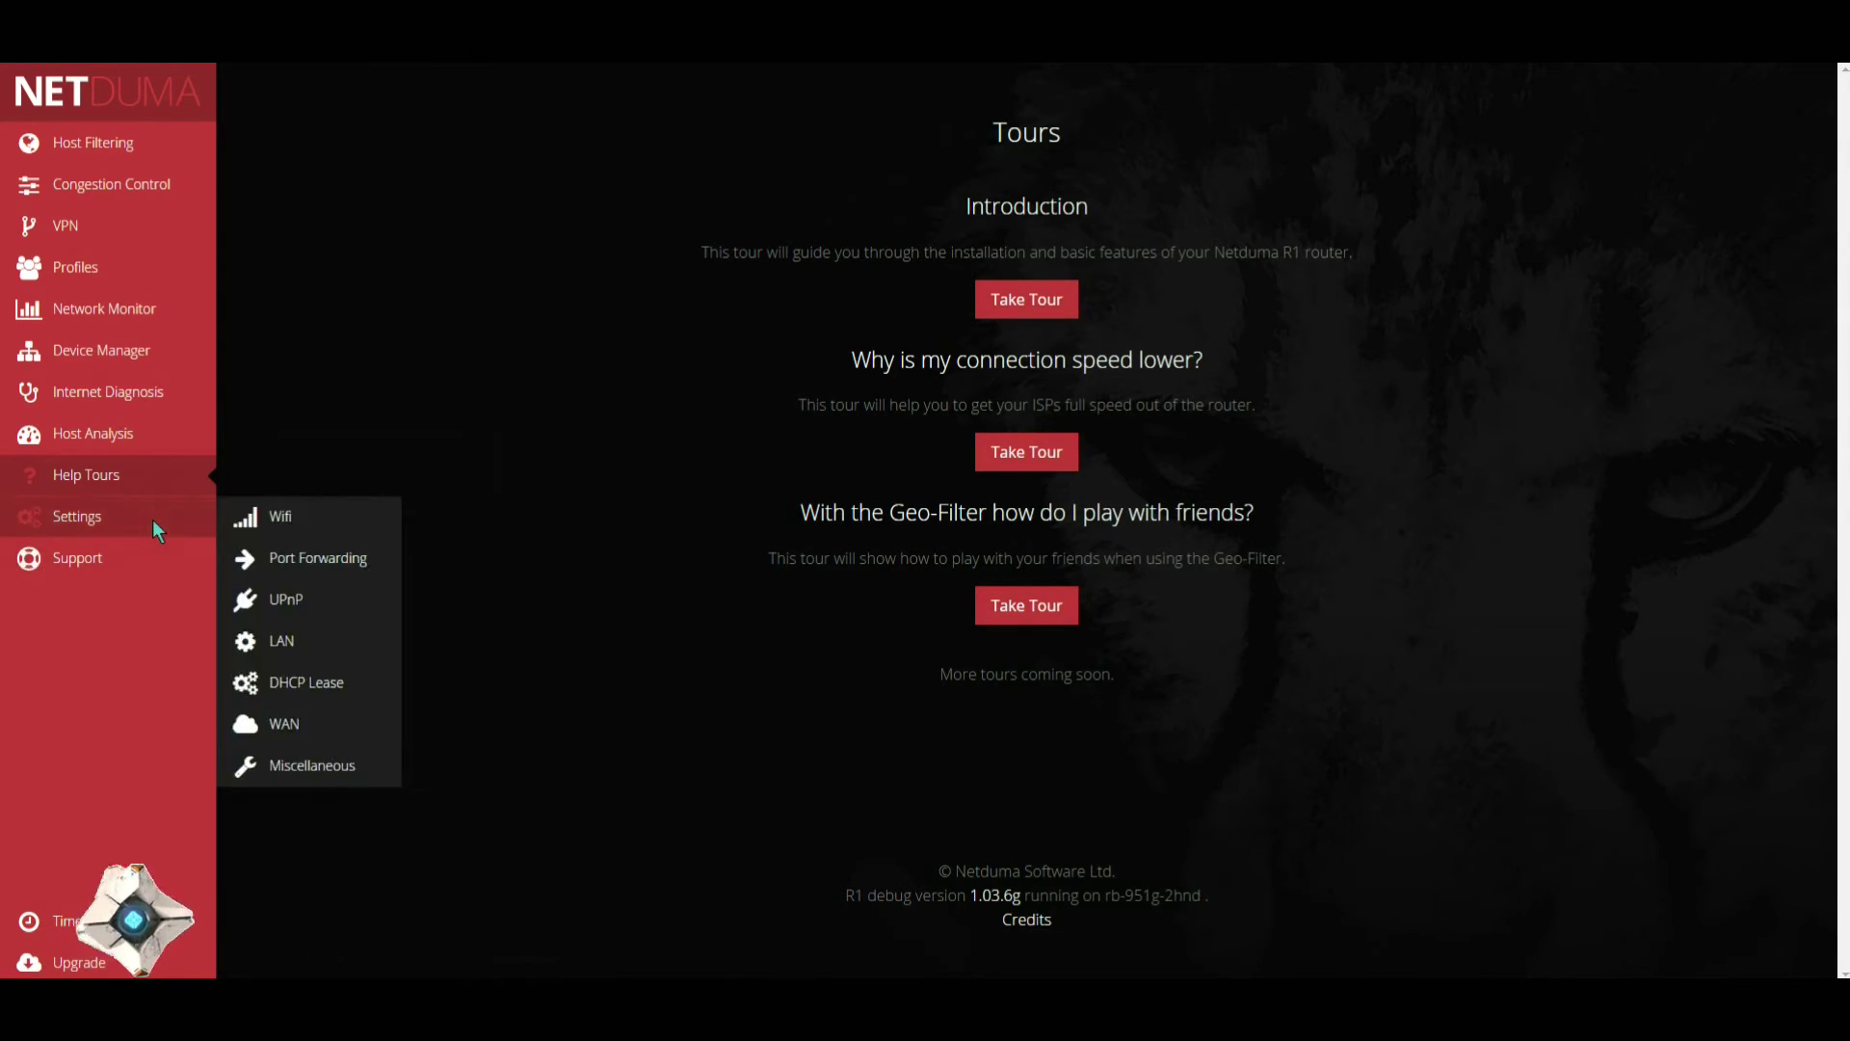
left_click(301, 522)
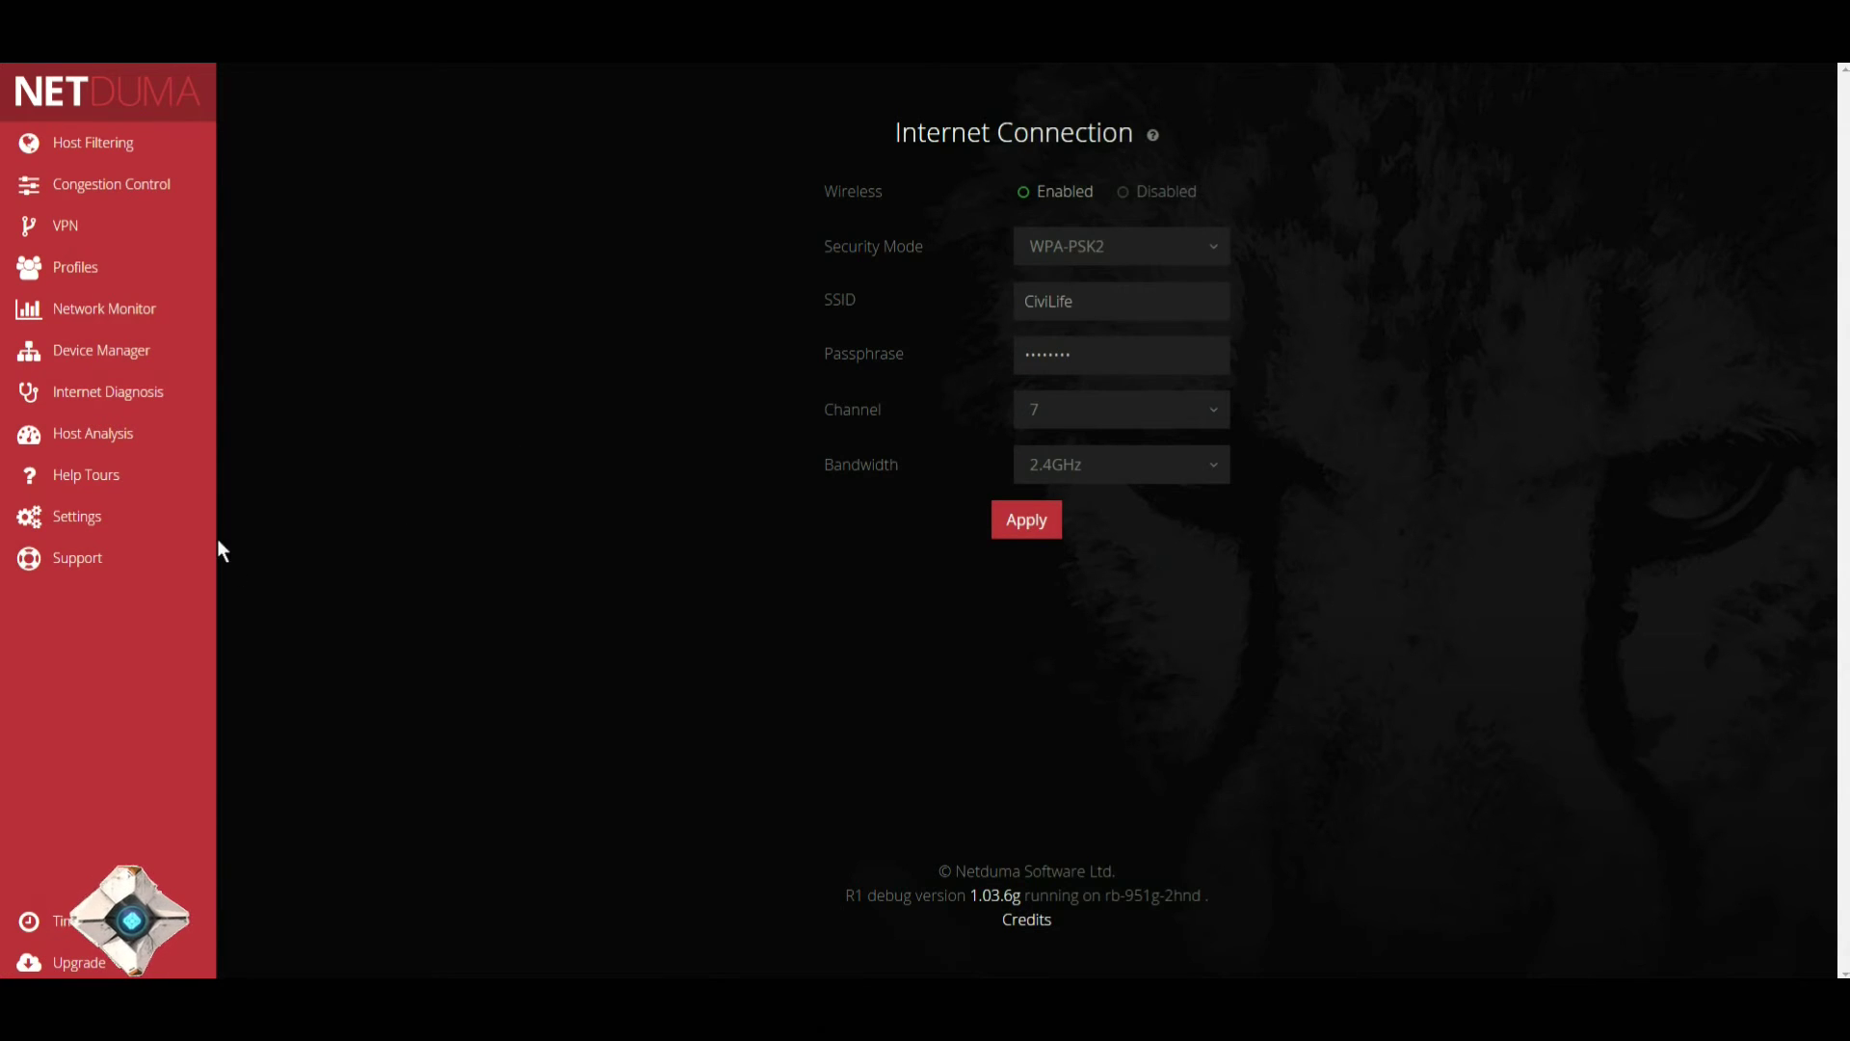
mouse_move(212, 528)
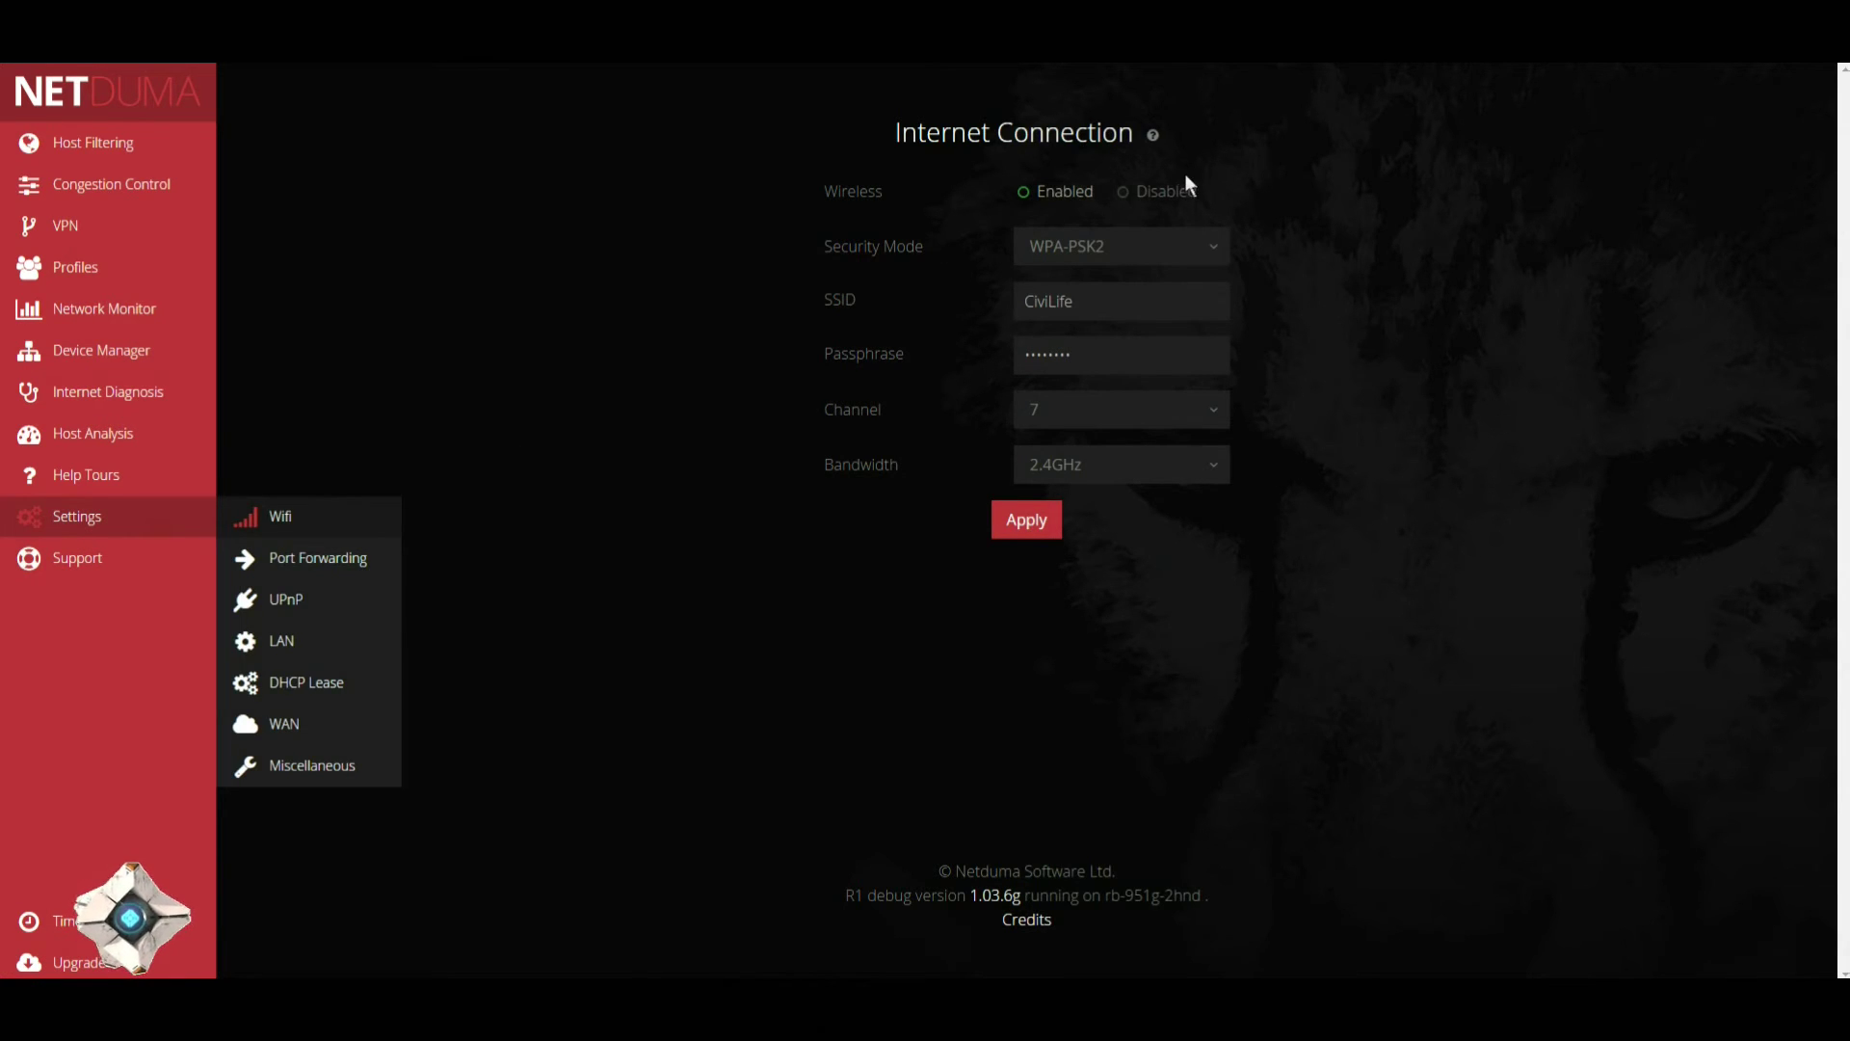
left_click(389, 559)
scroll(646, 564, "down", 1)
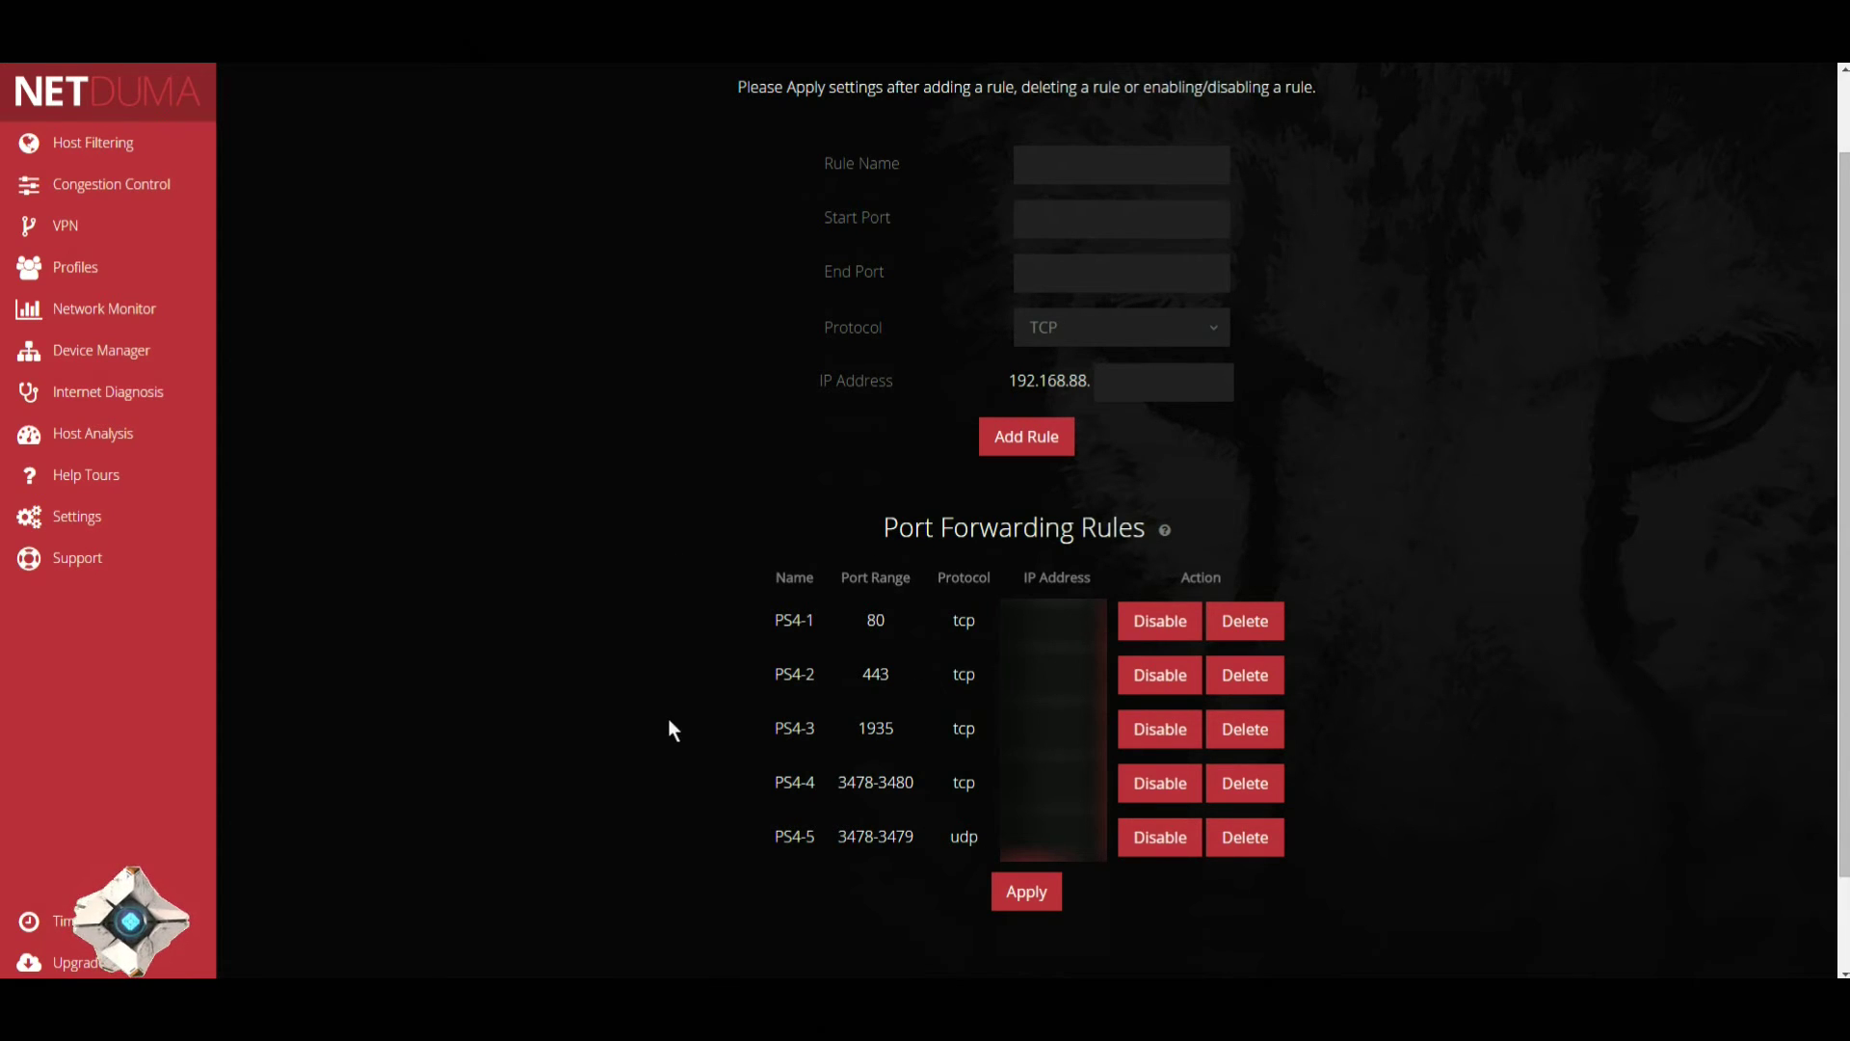
Check the UPnP settings, then open LAN settings and scroll through its DHCP, DNS and MTU options.
mouse_move(141, 510)
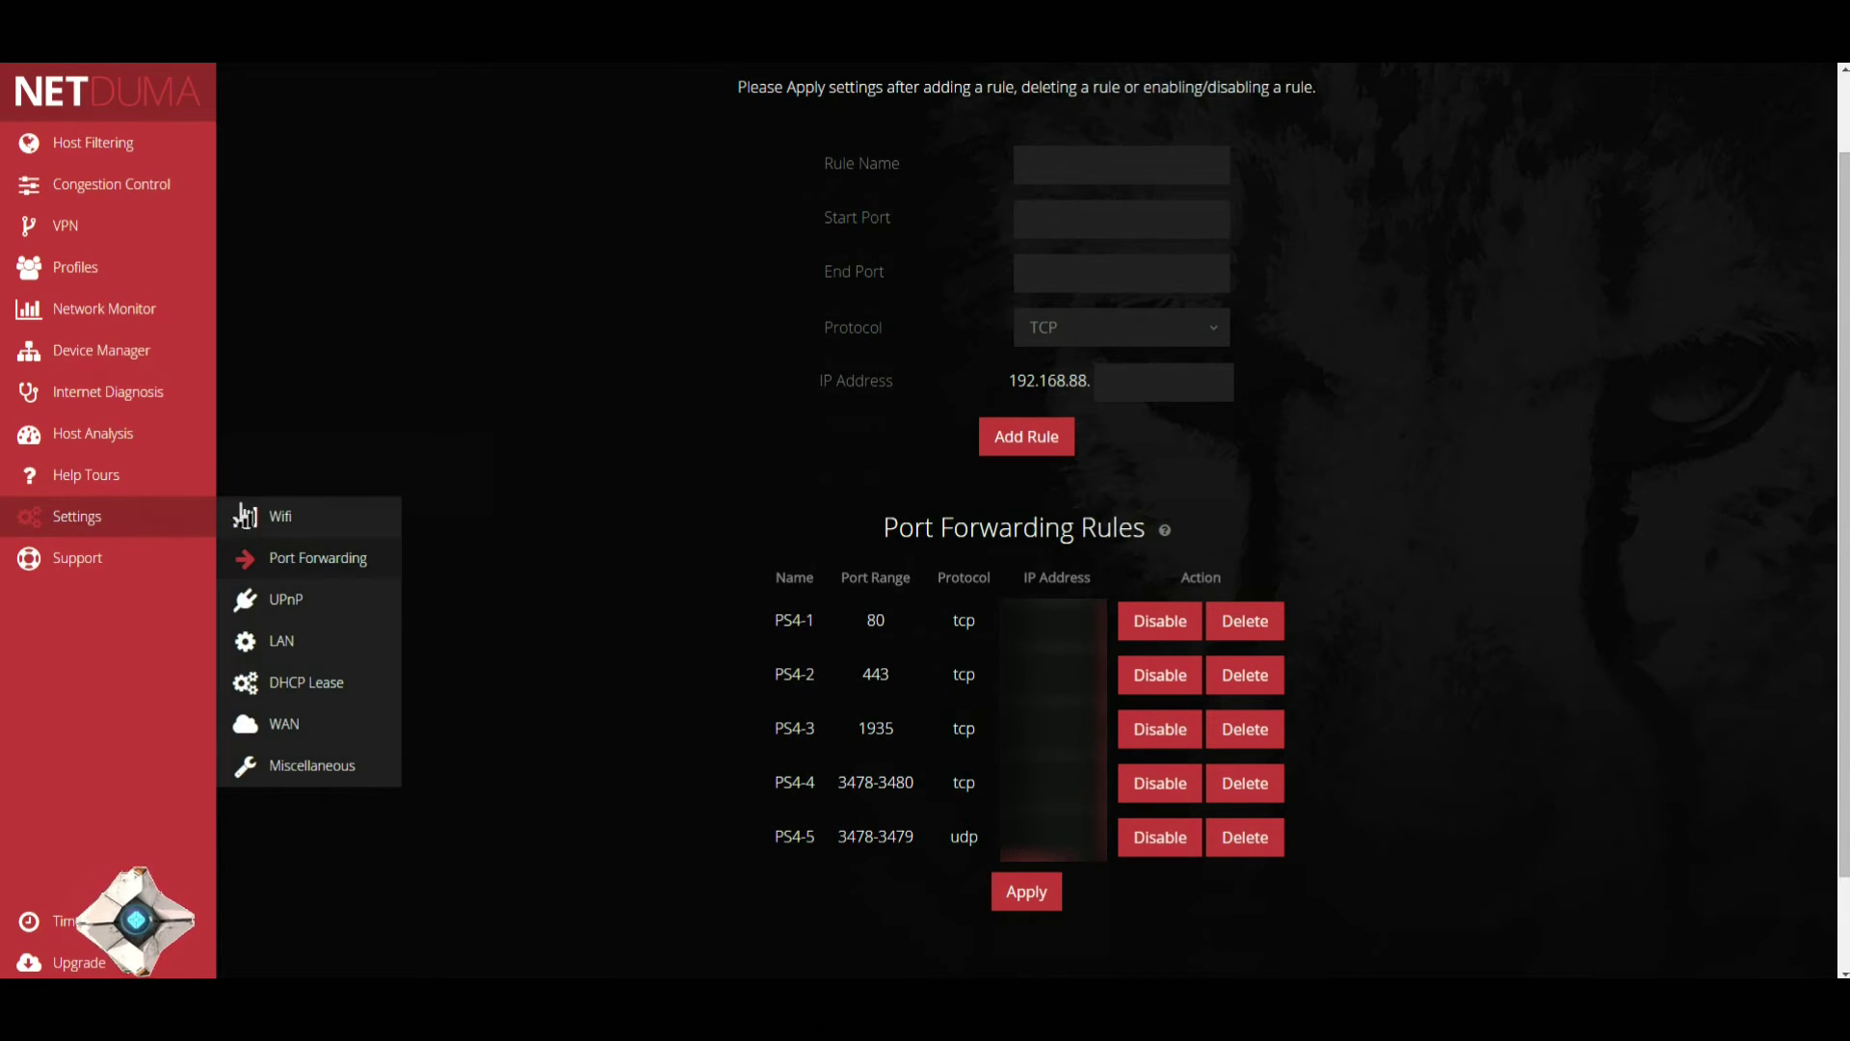
left_click(340, 601)
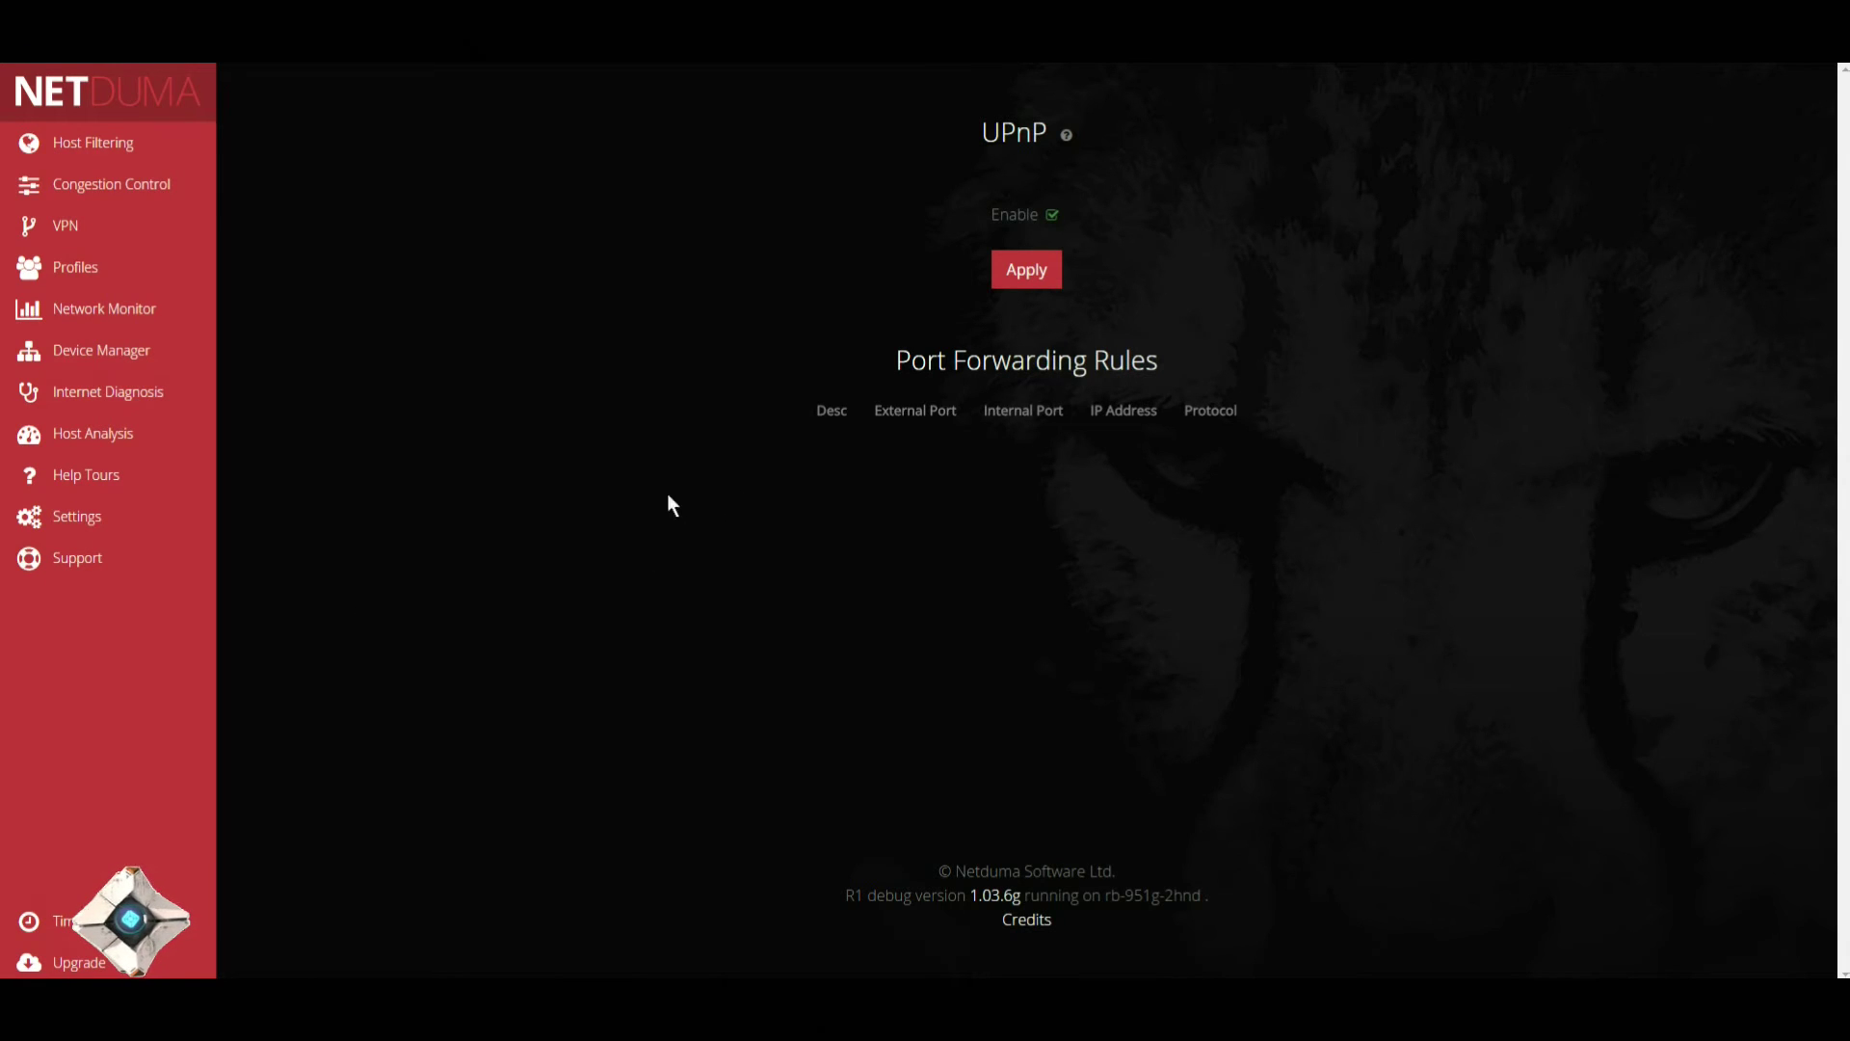
left_click(113, 519)
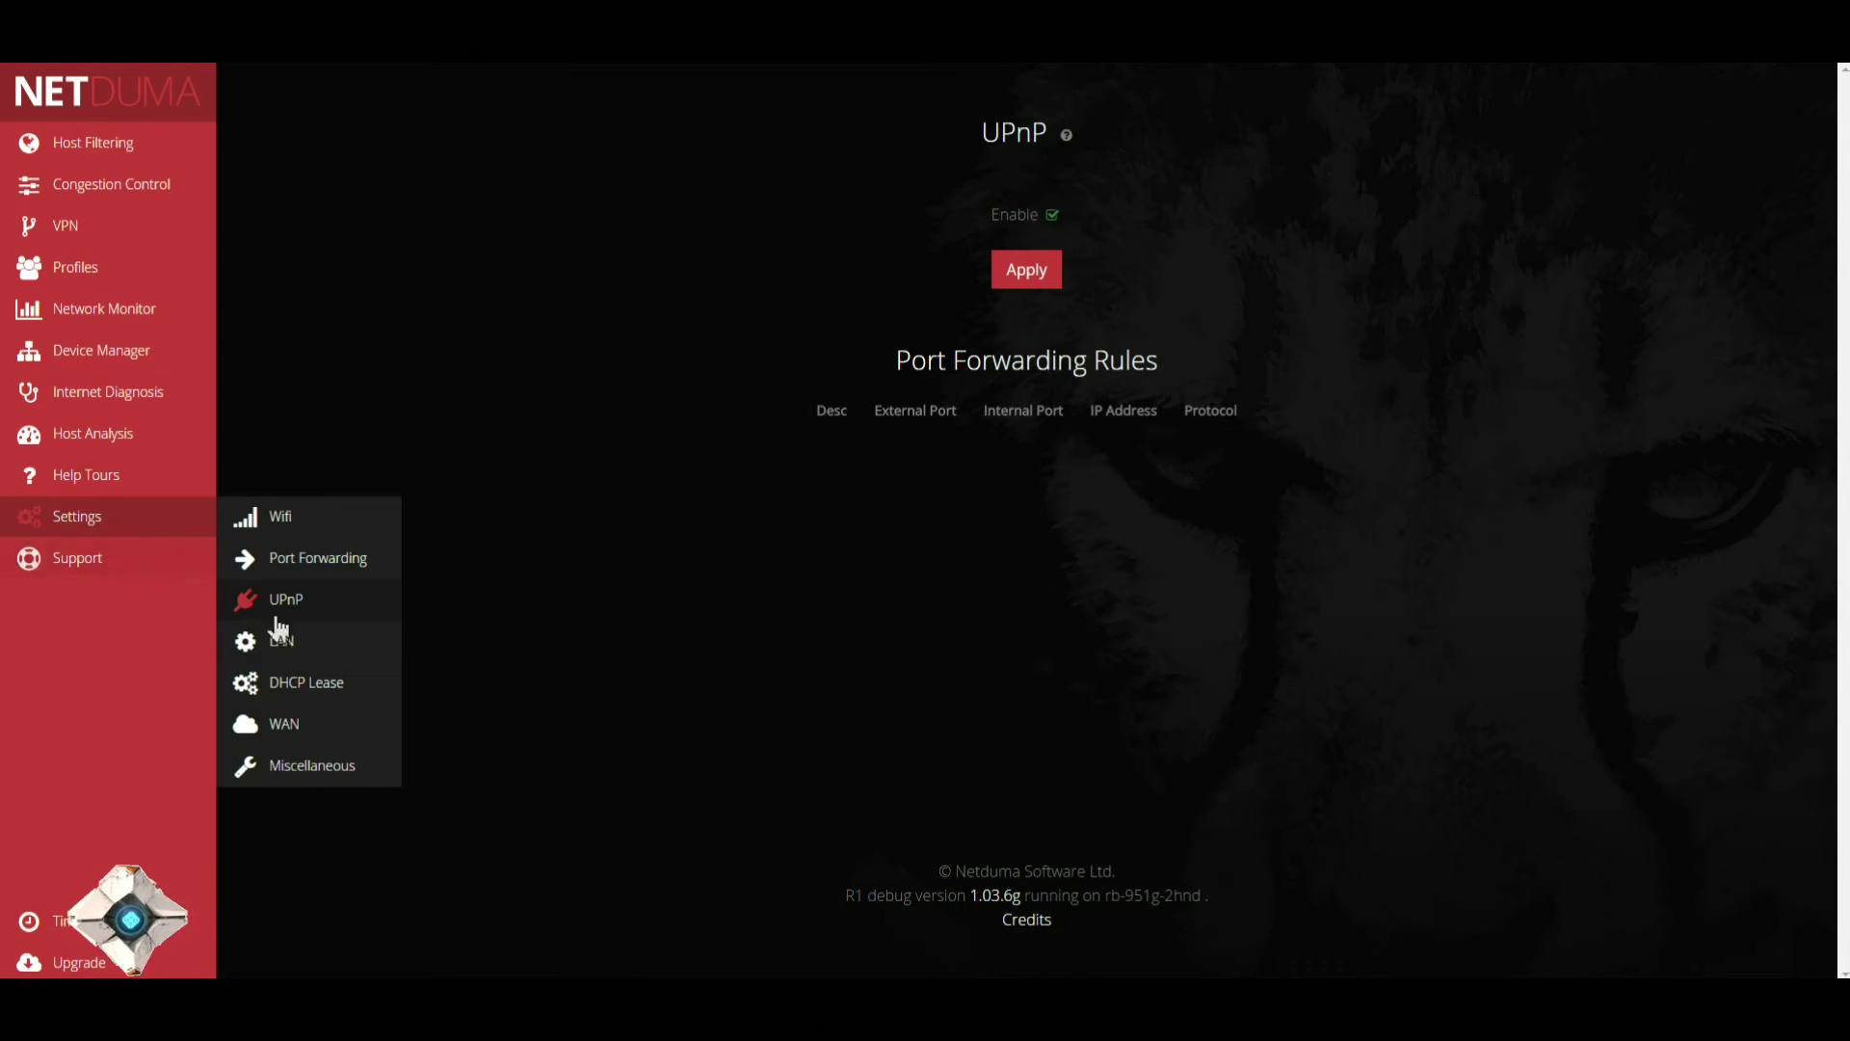
left_click(292, 644)
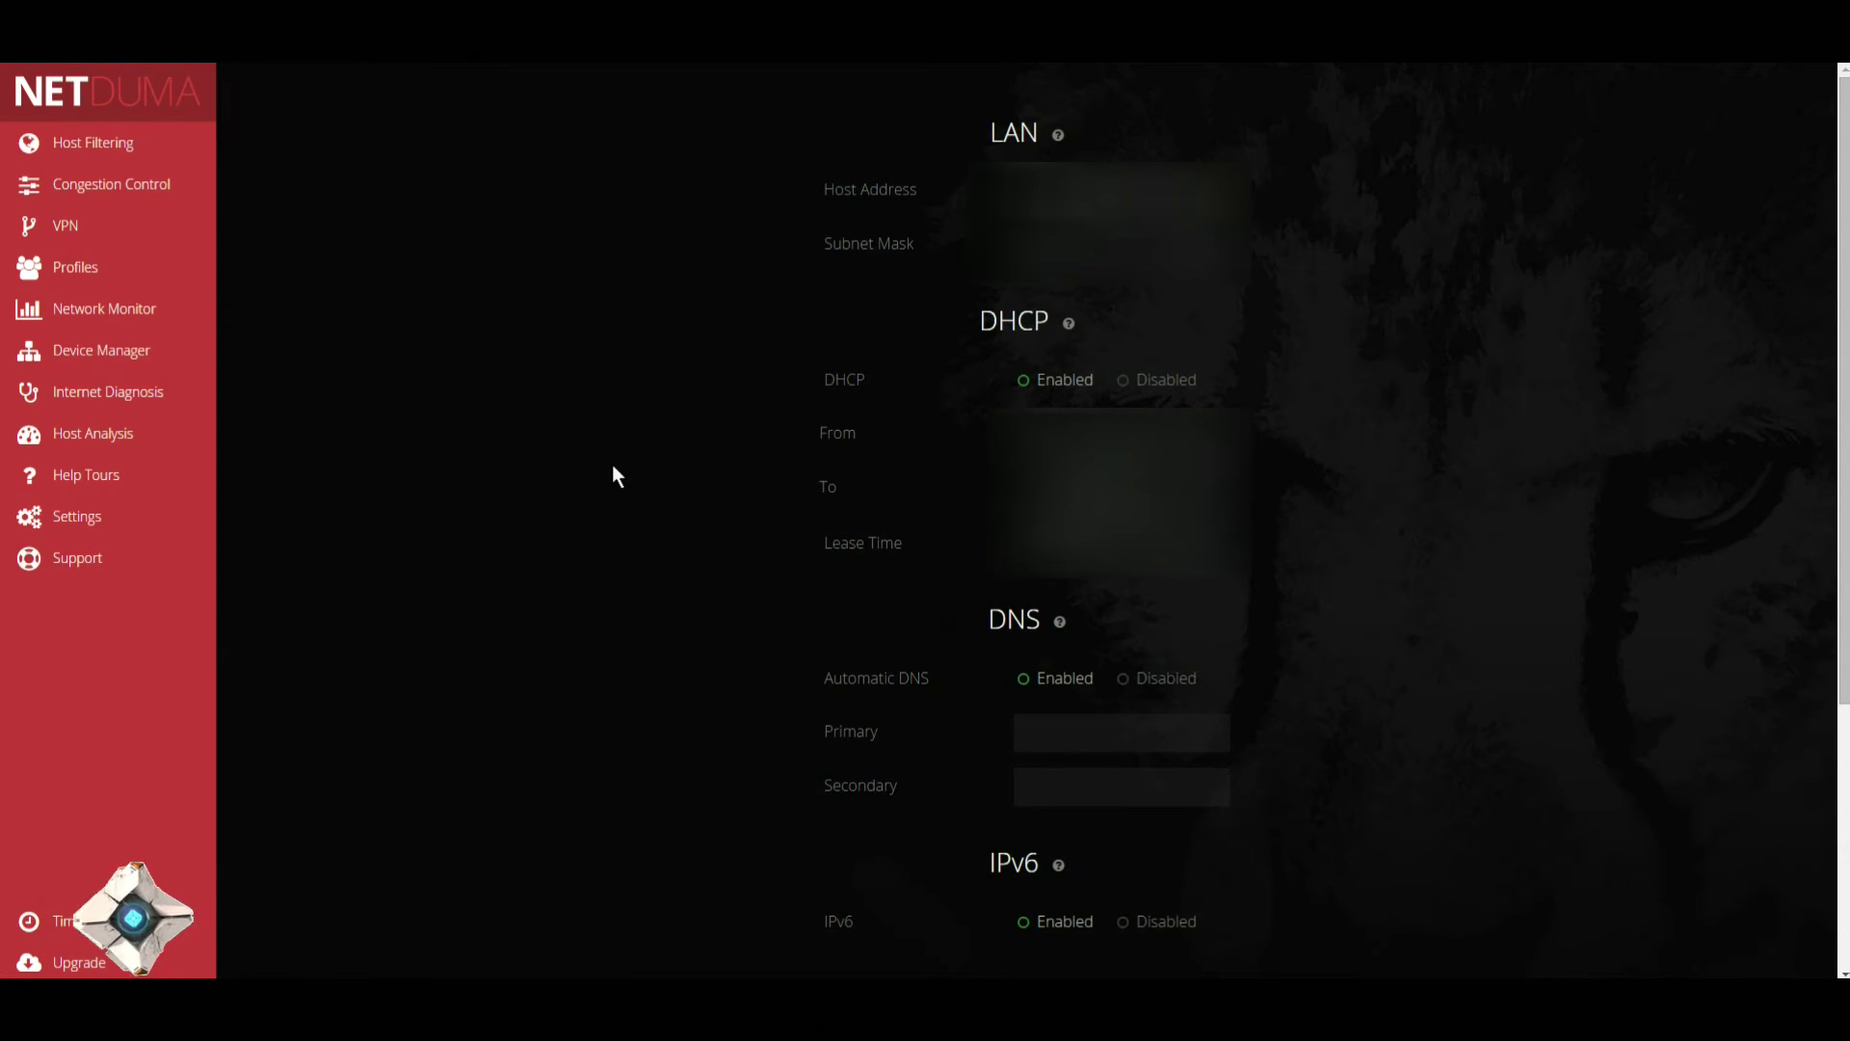
scroll(614, 467, "down", 2)
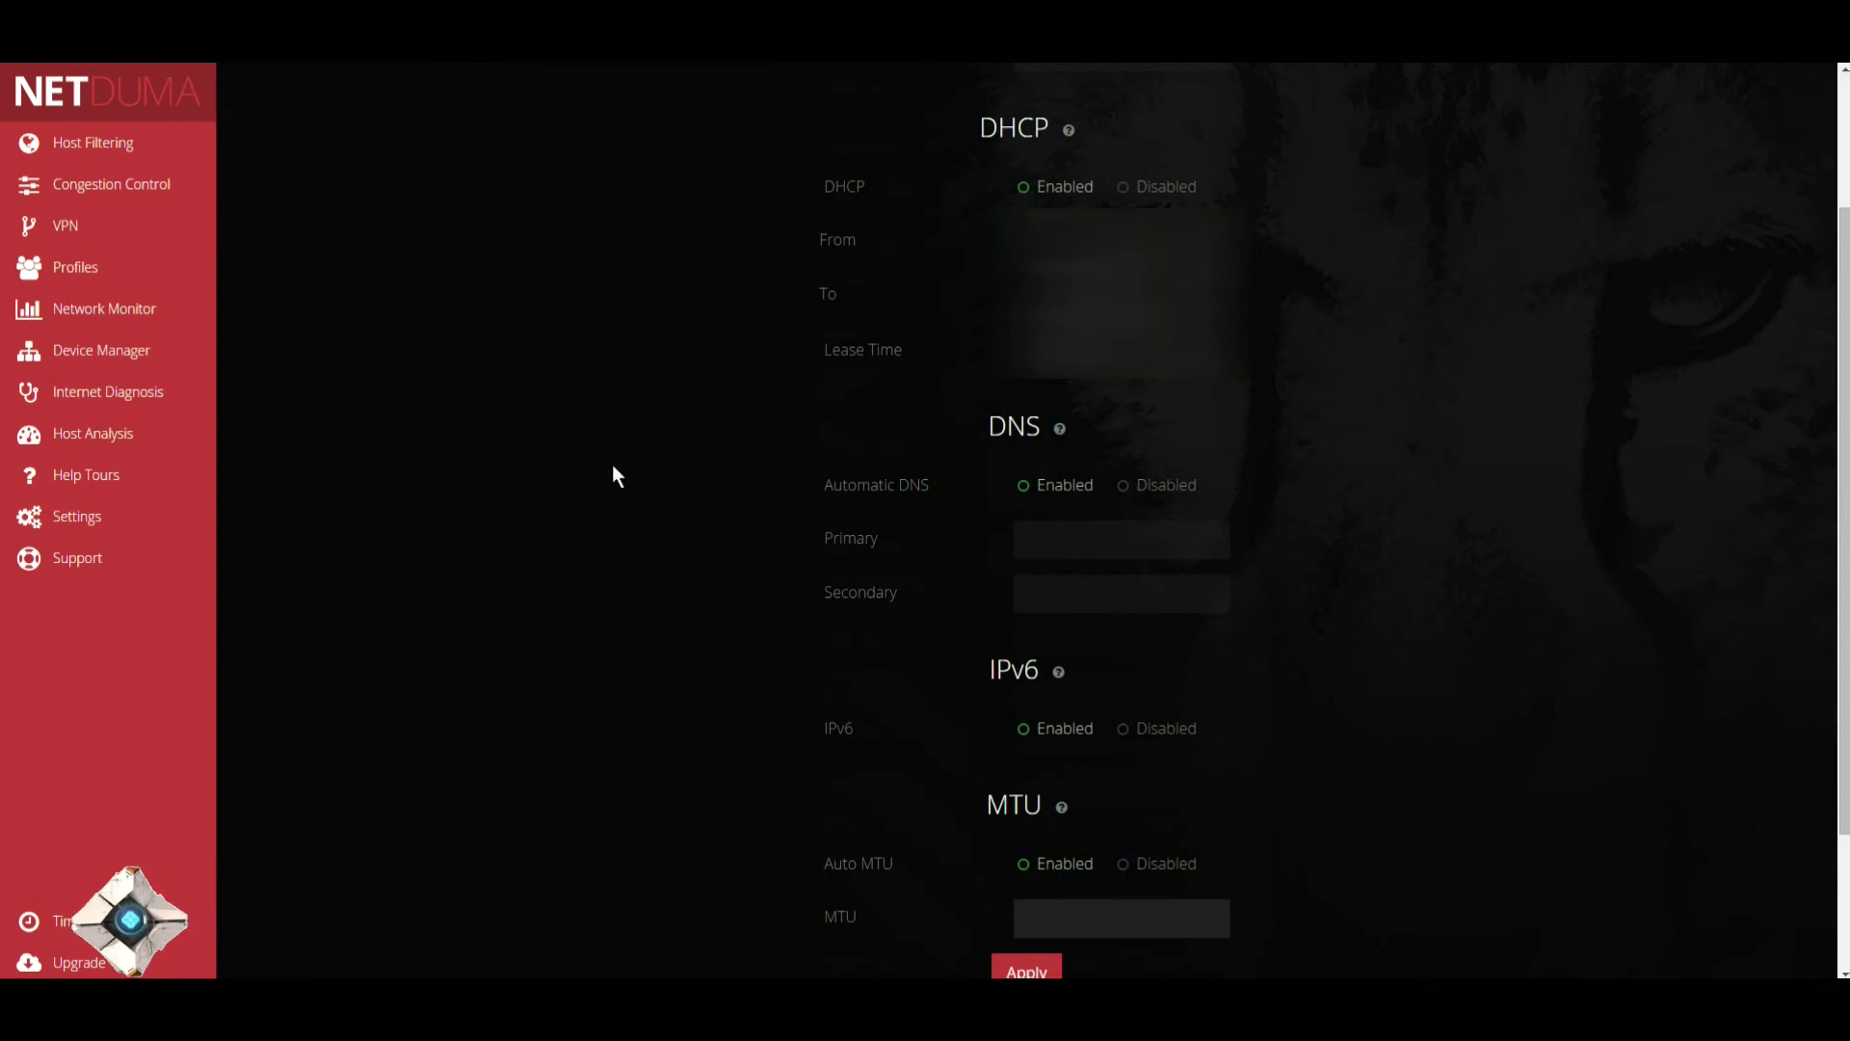
scroll(613, 467, "down", 2)
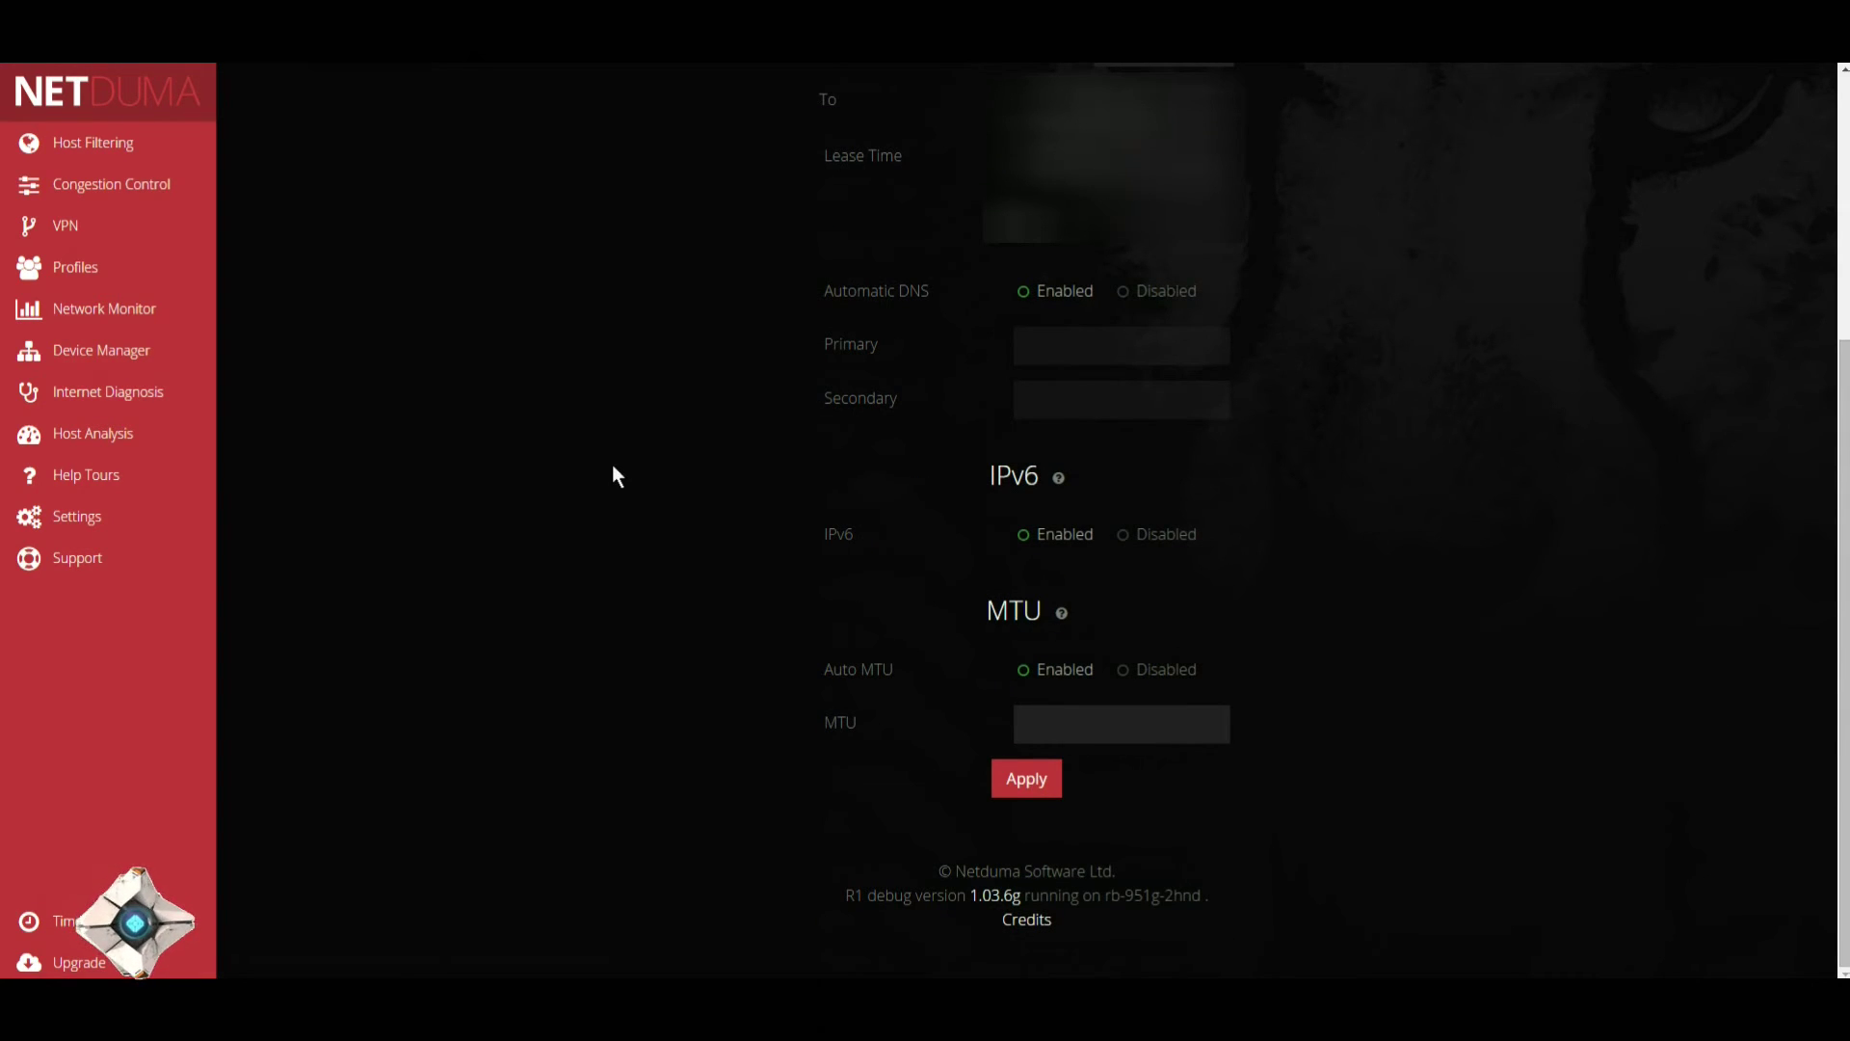
mouse_move(164, 517)
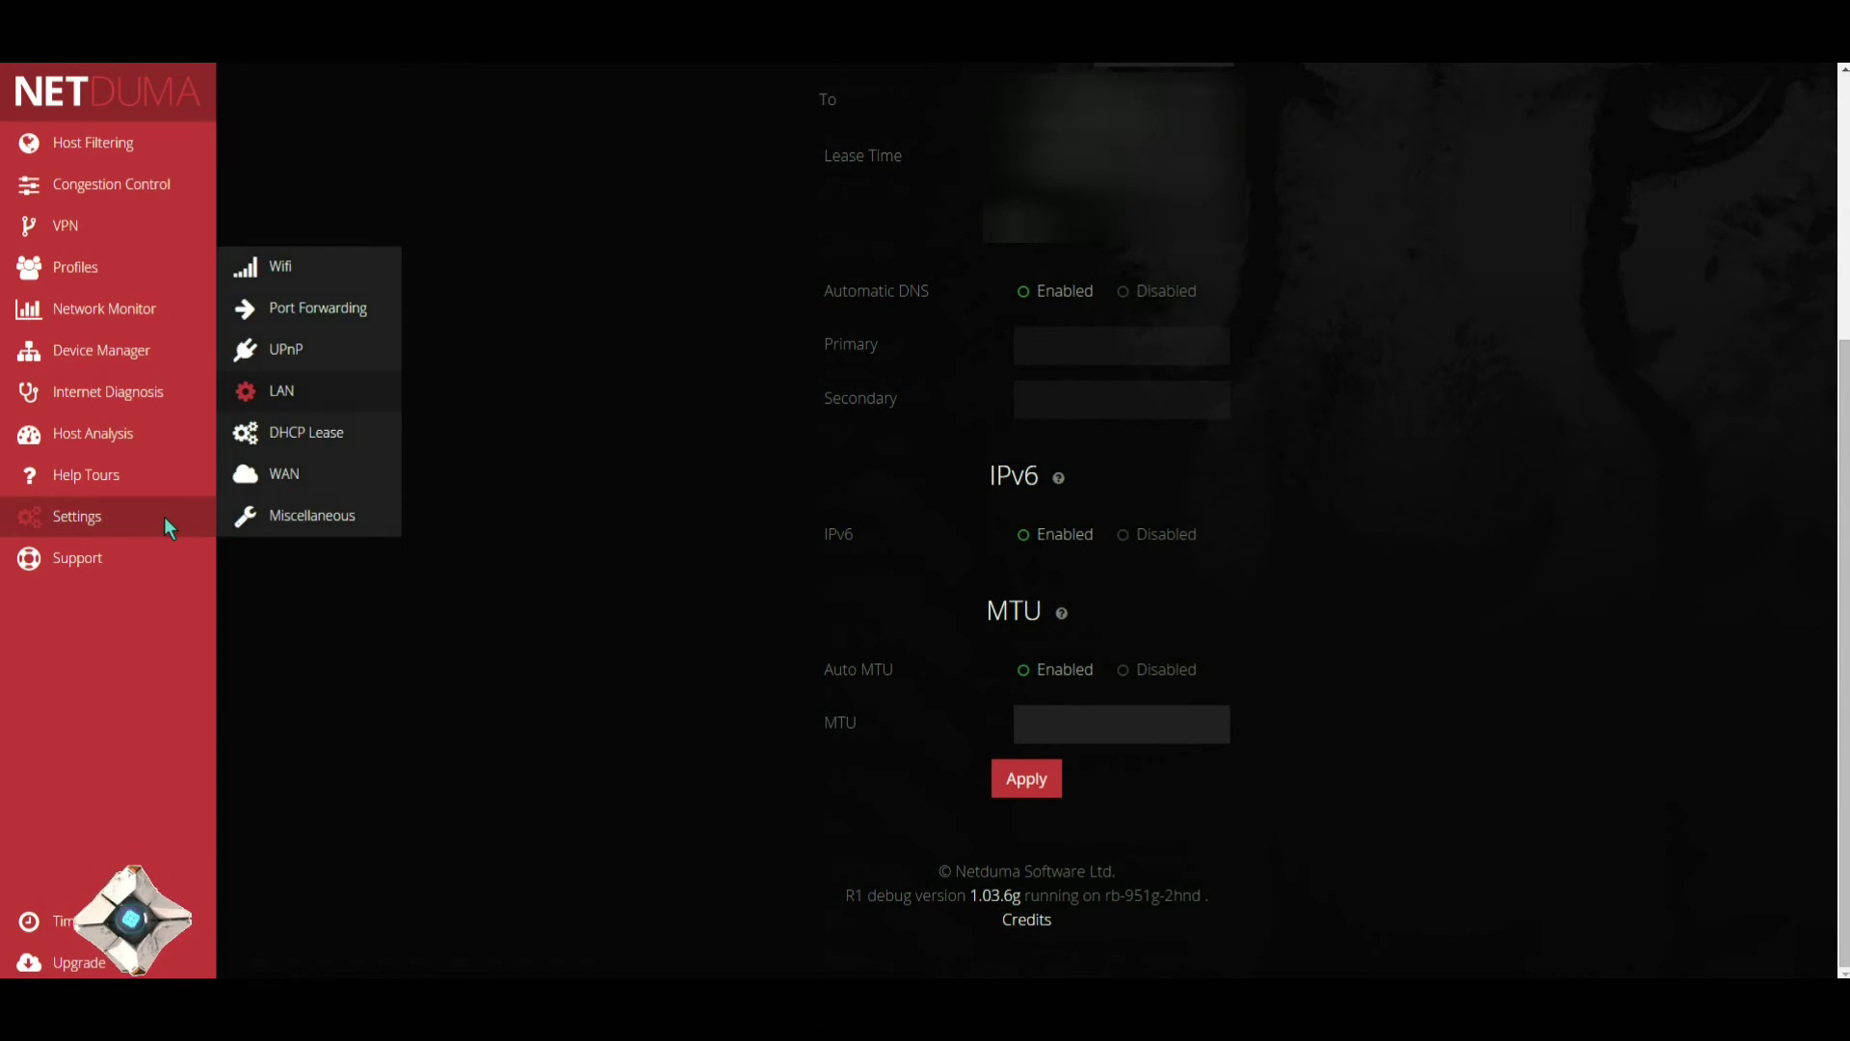
View the DHCP Lease device table, scroll through WAN settings, then open Miscellaneous Settings.
left_click(318, 437)
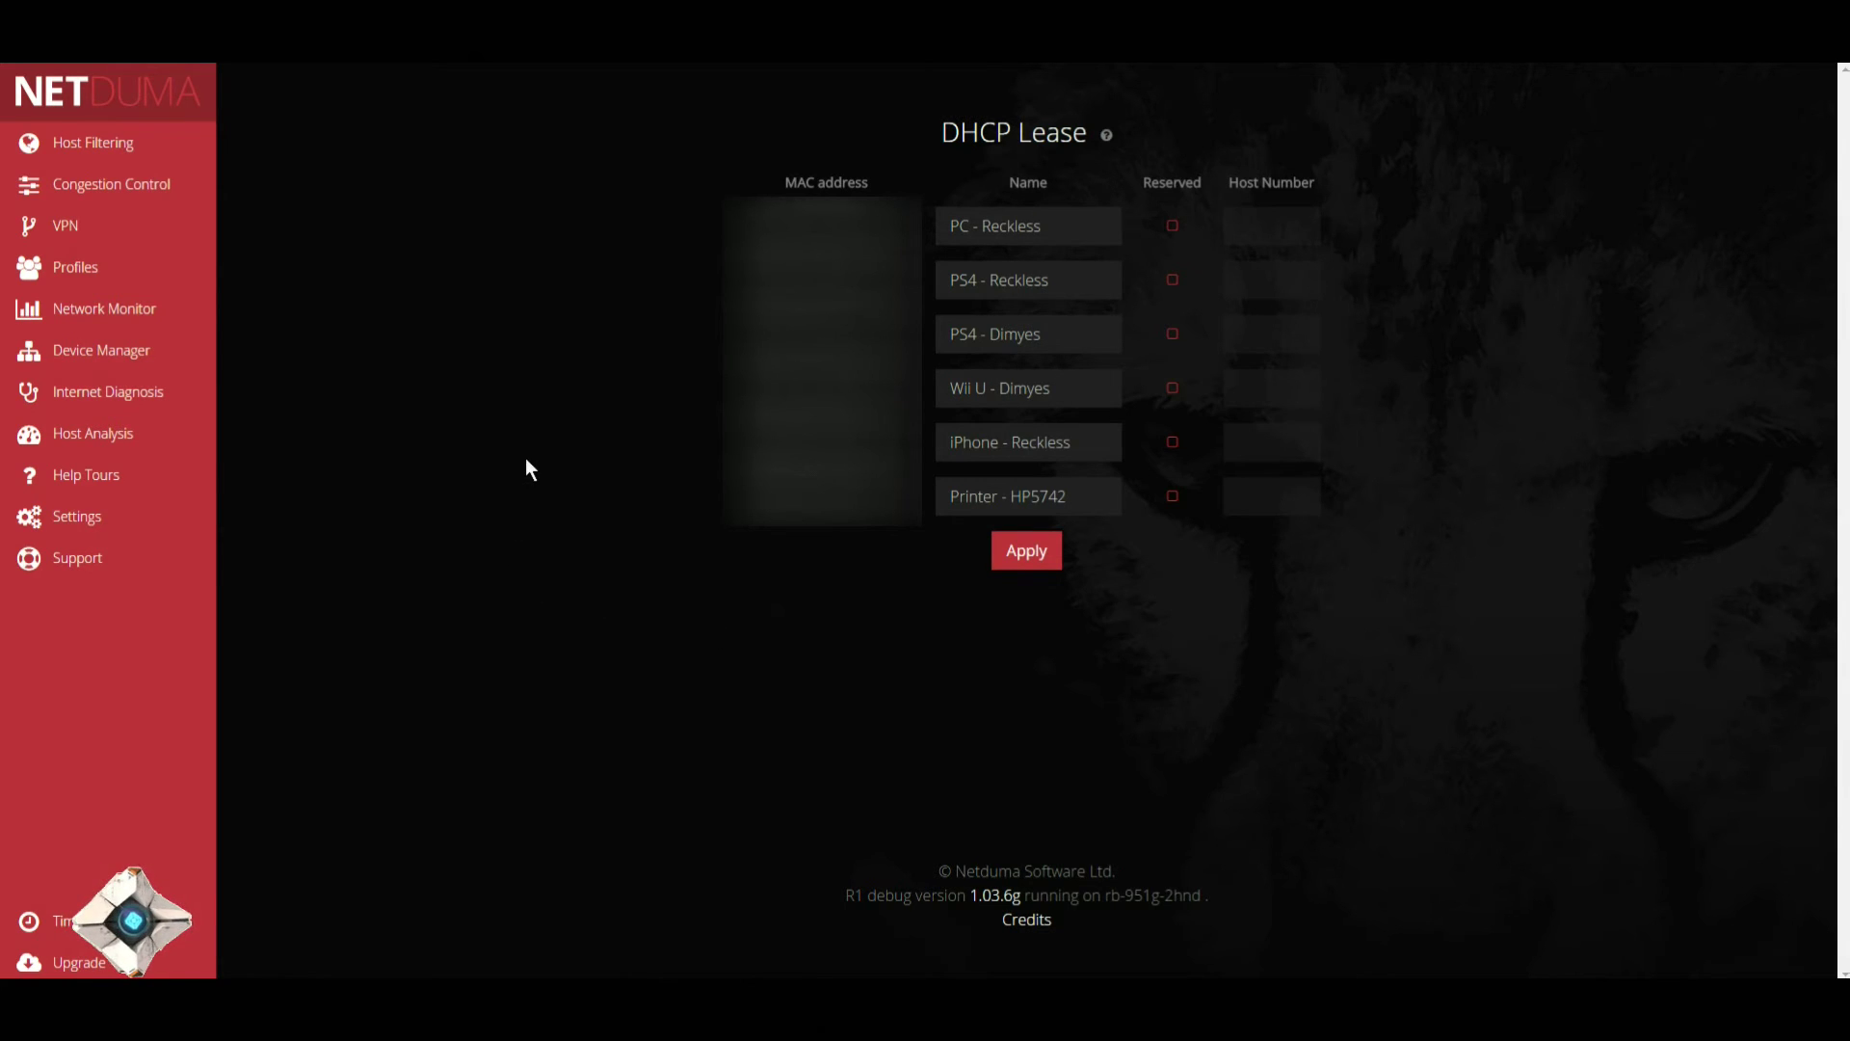
left_click(166, 516)
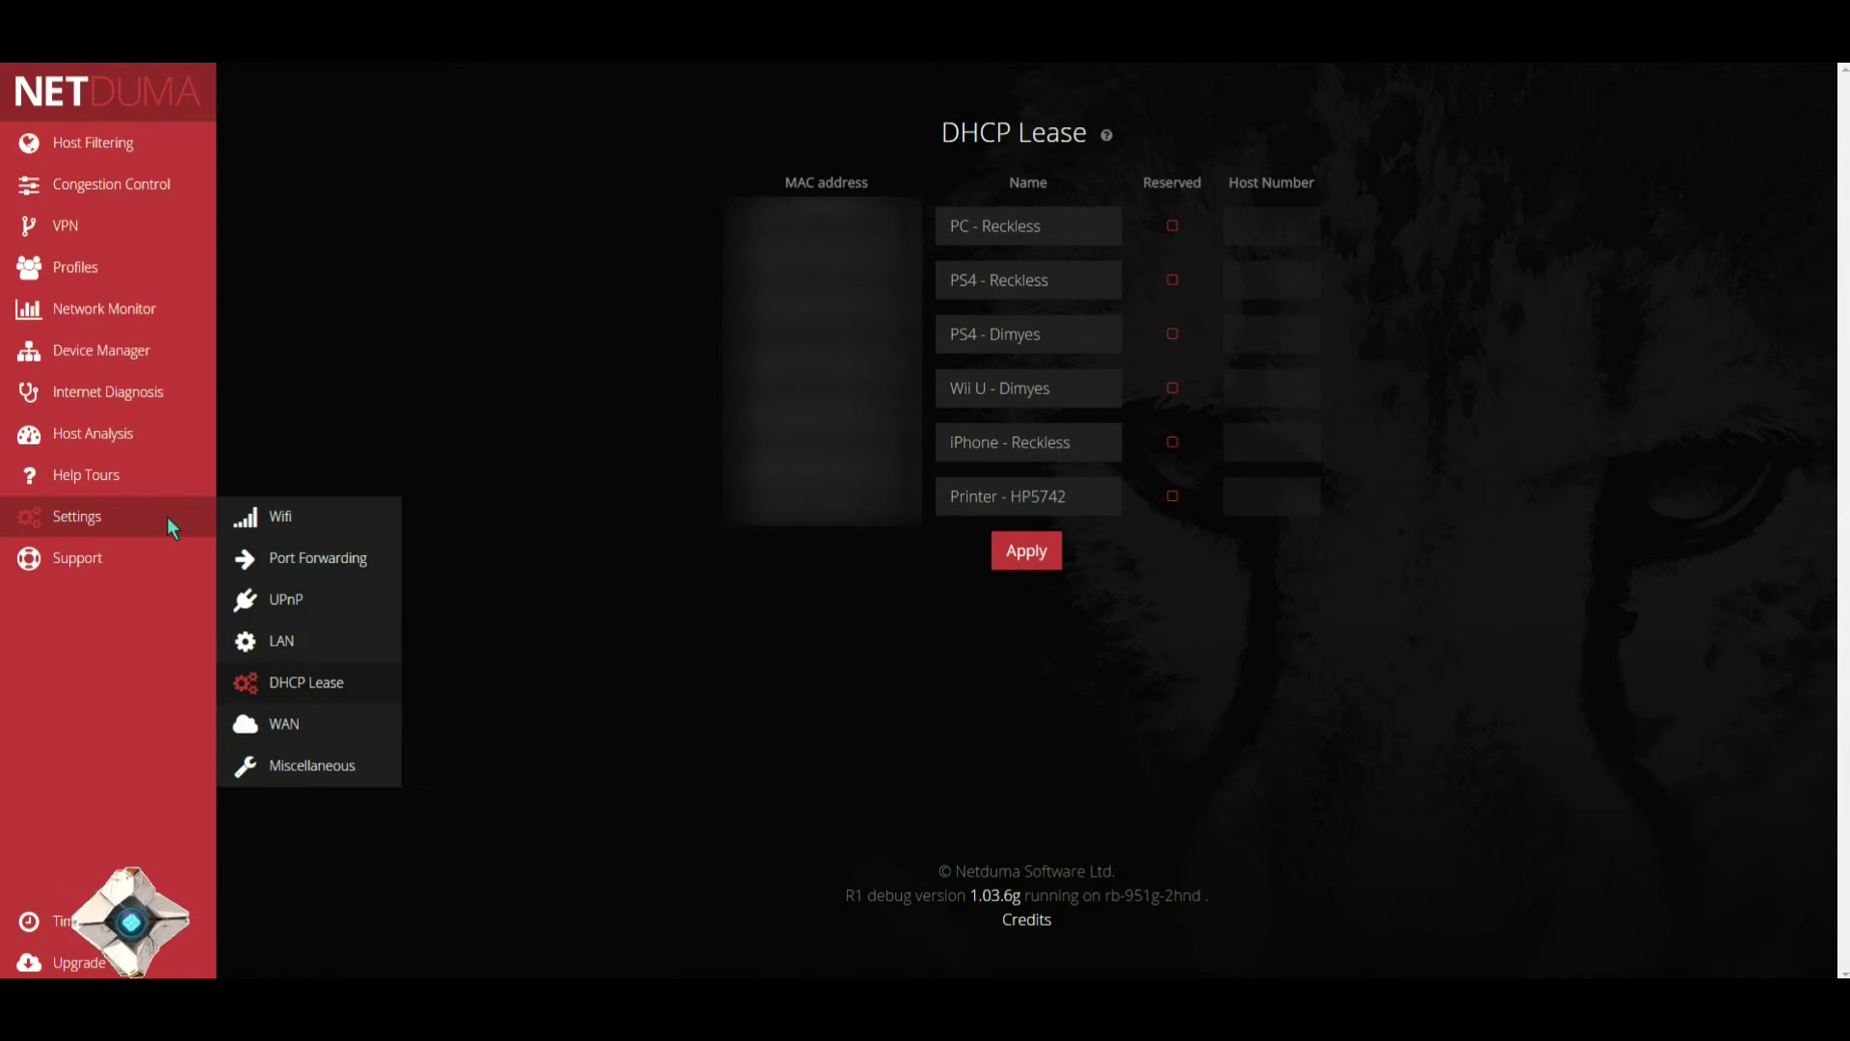
left_click(351, 715)
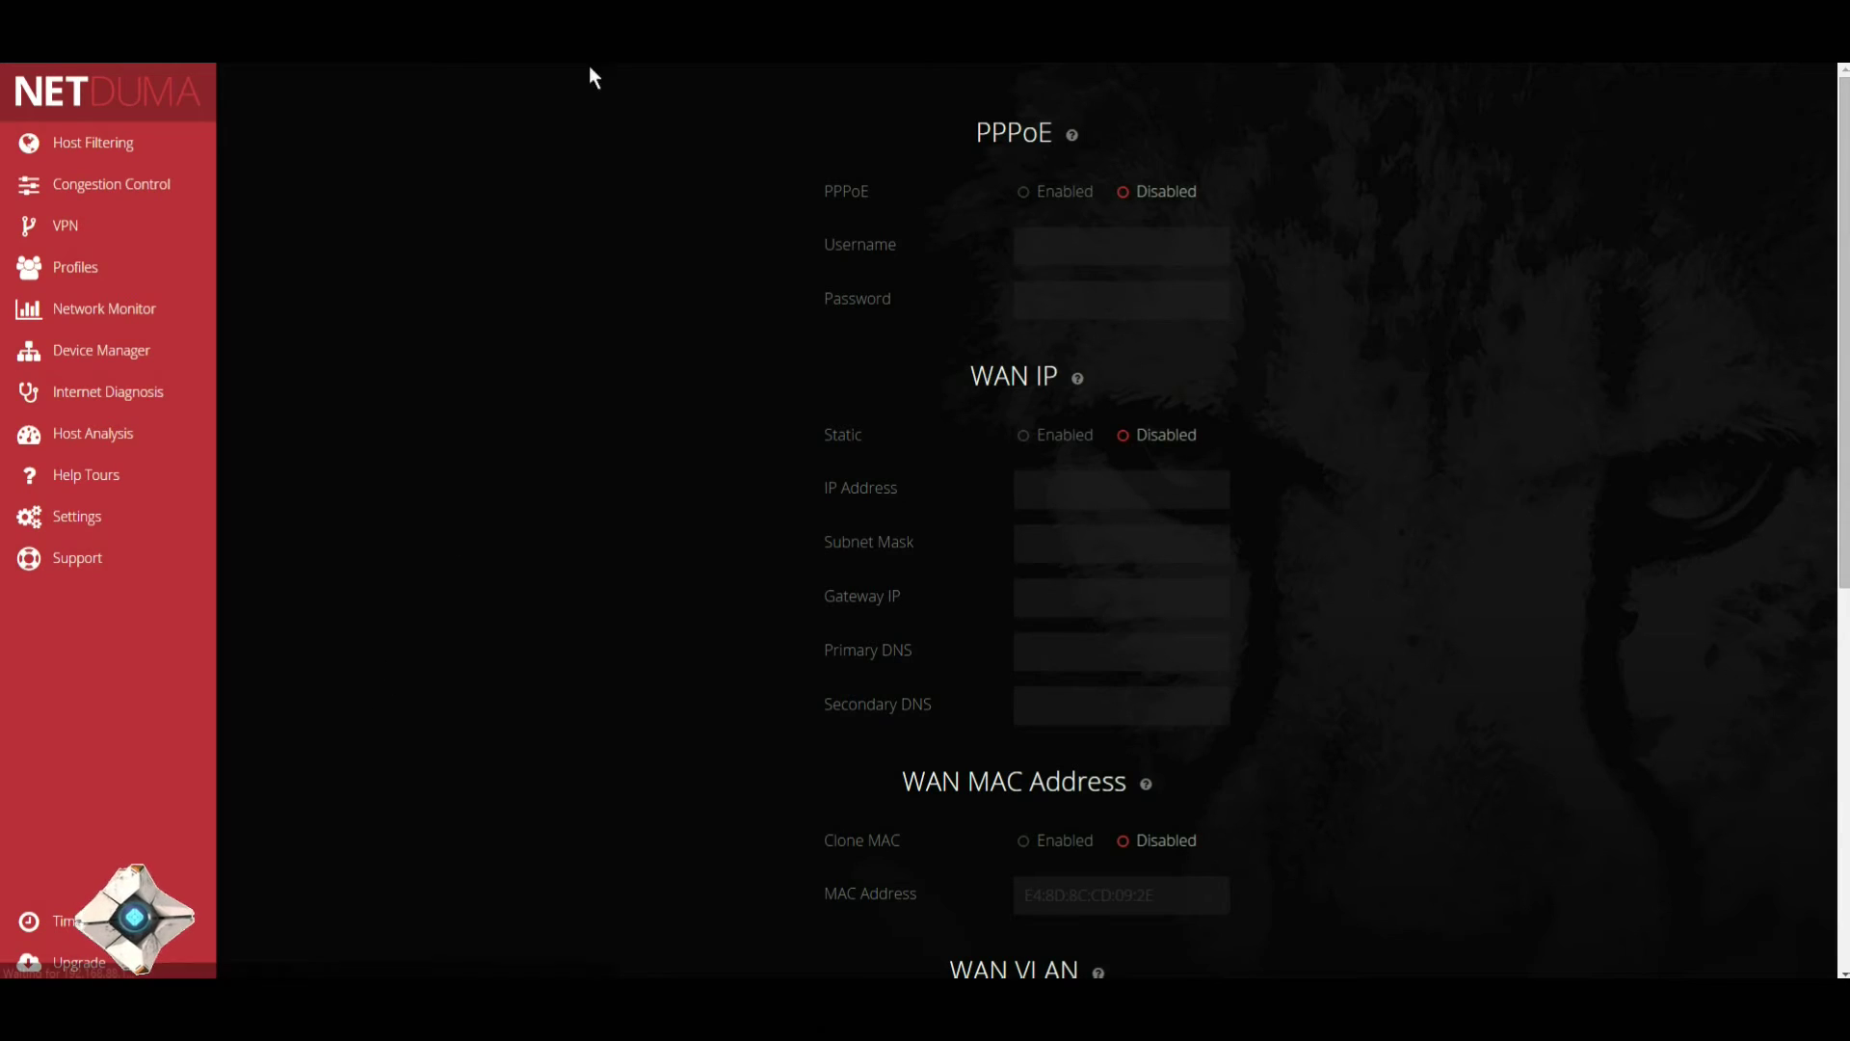
scroll(667, 329, "down", 4)
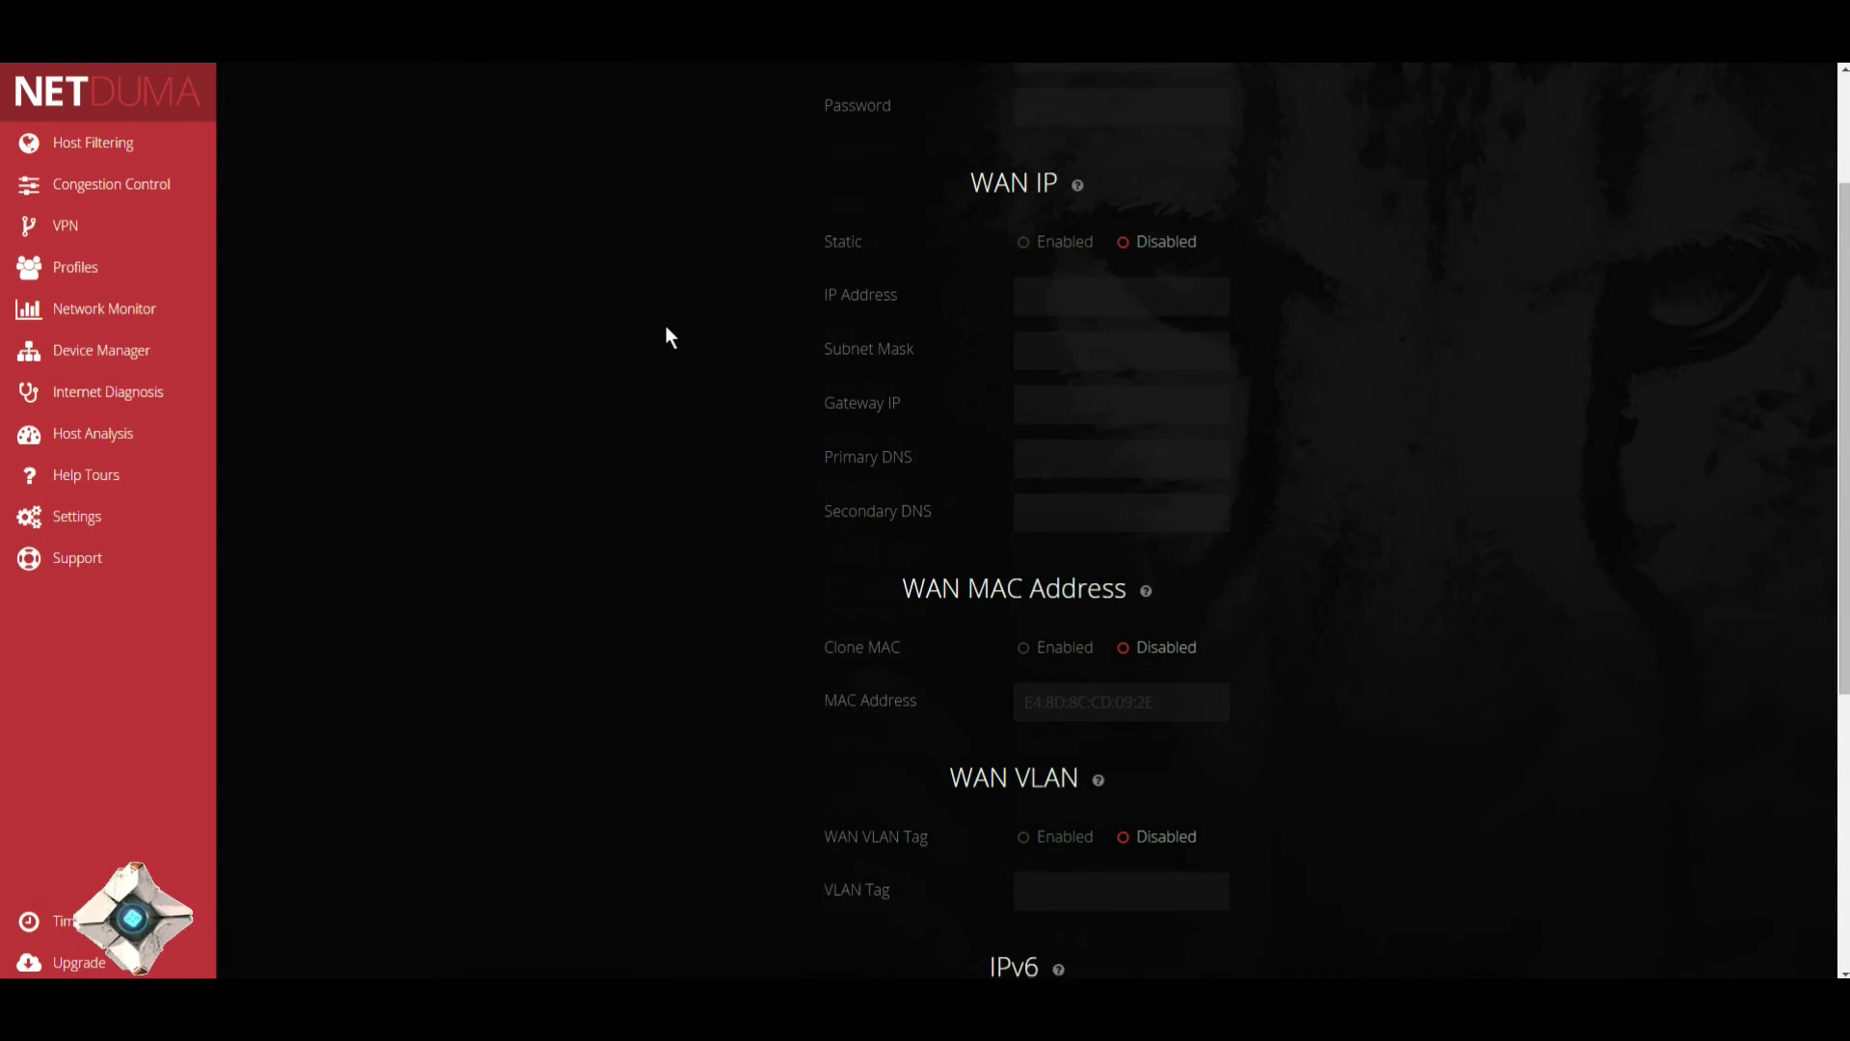
scroll(667, 329, "down", 3)
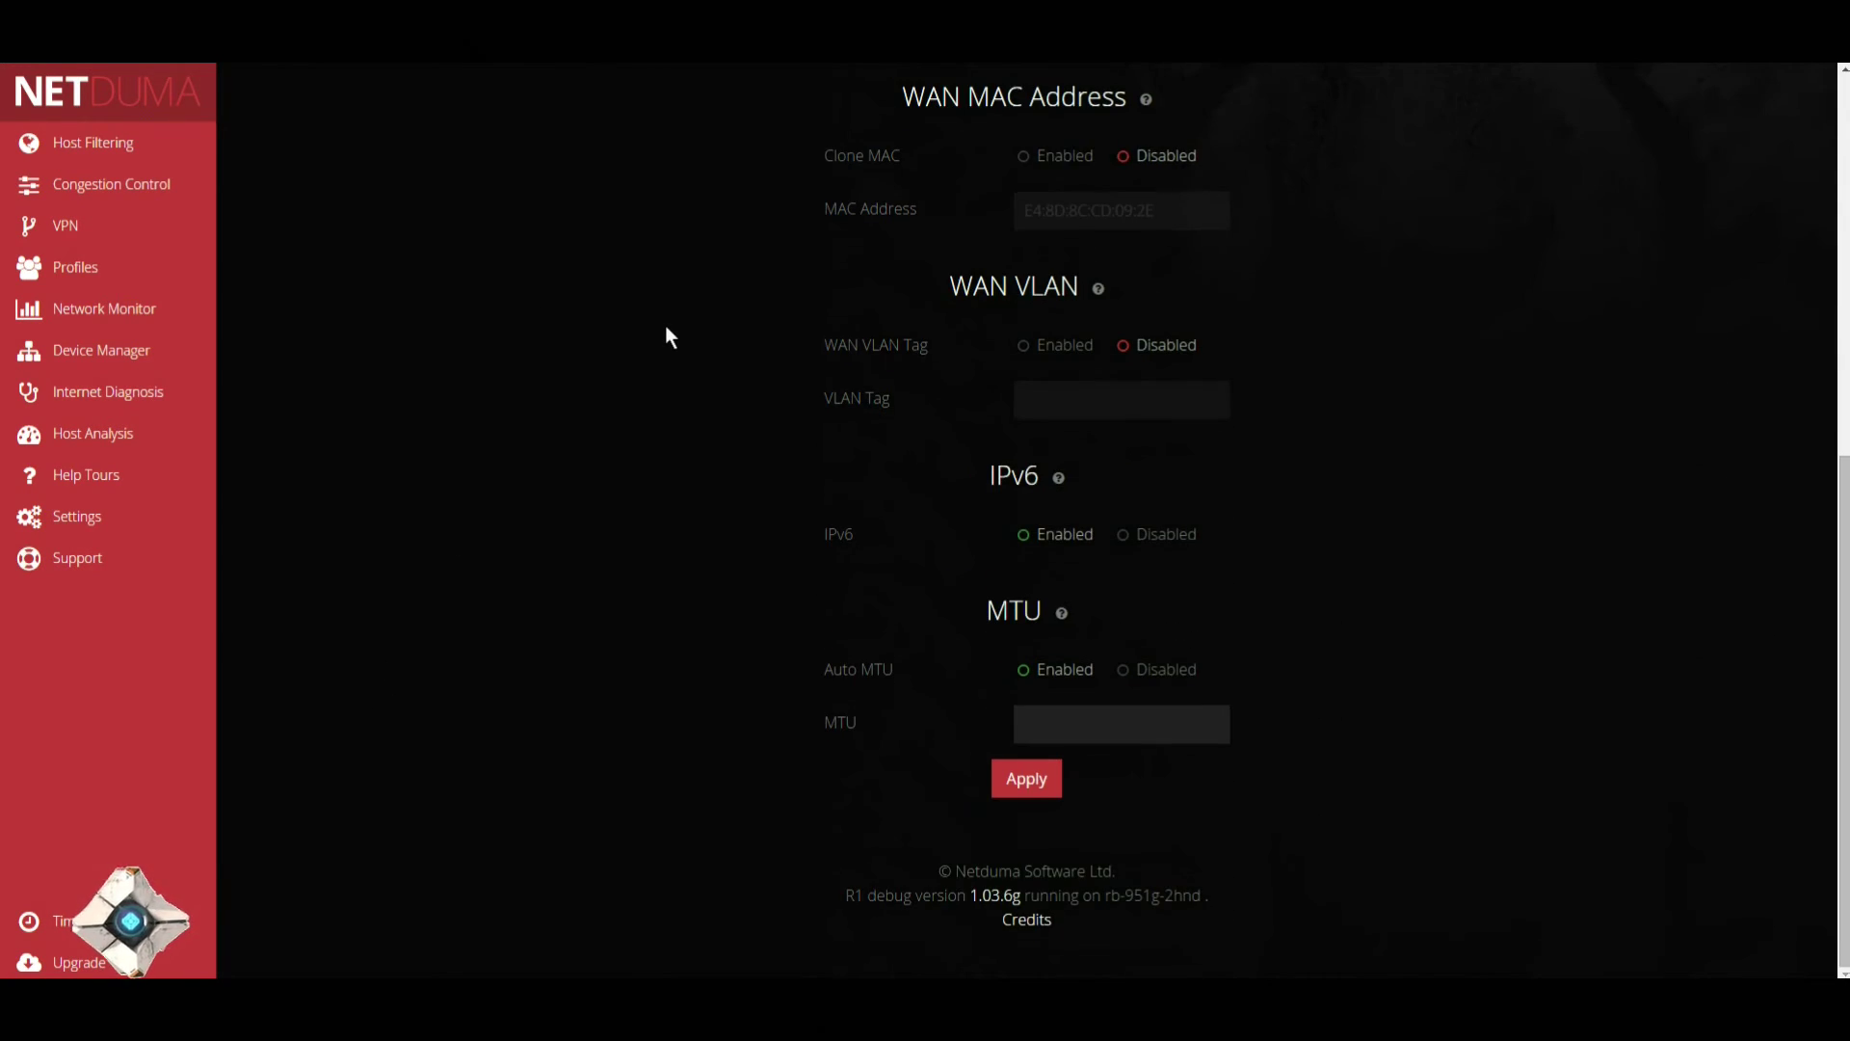
mouse_move(151, 520)
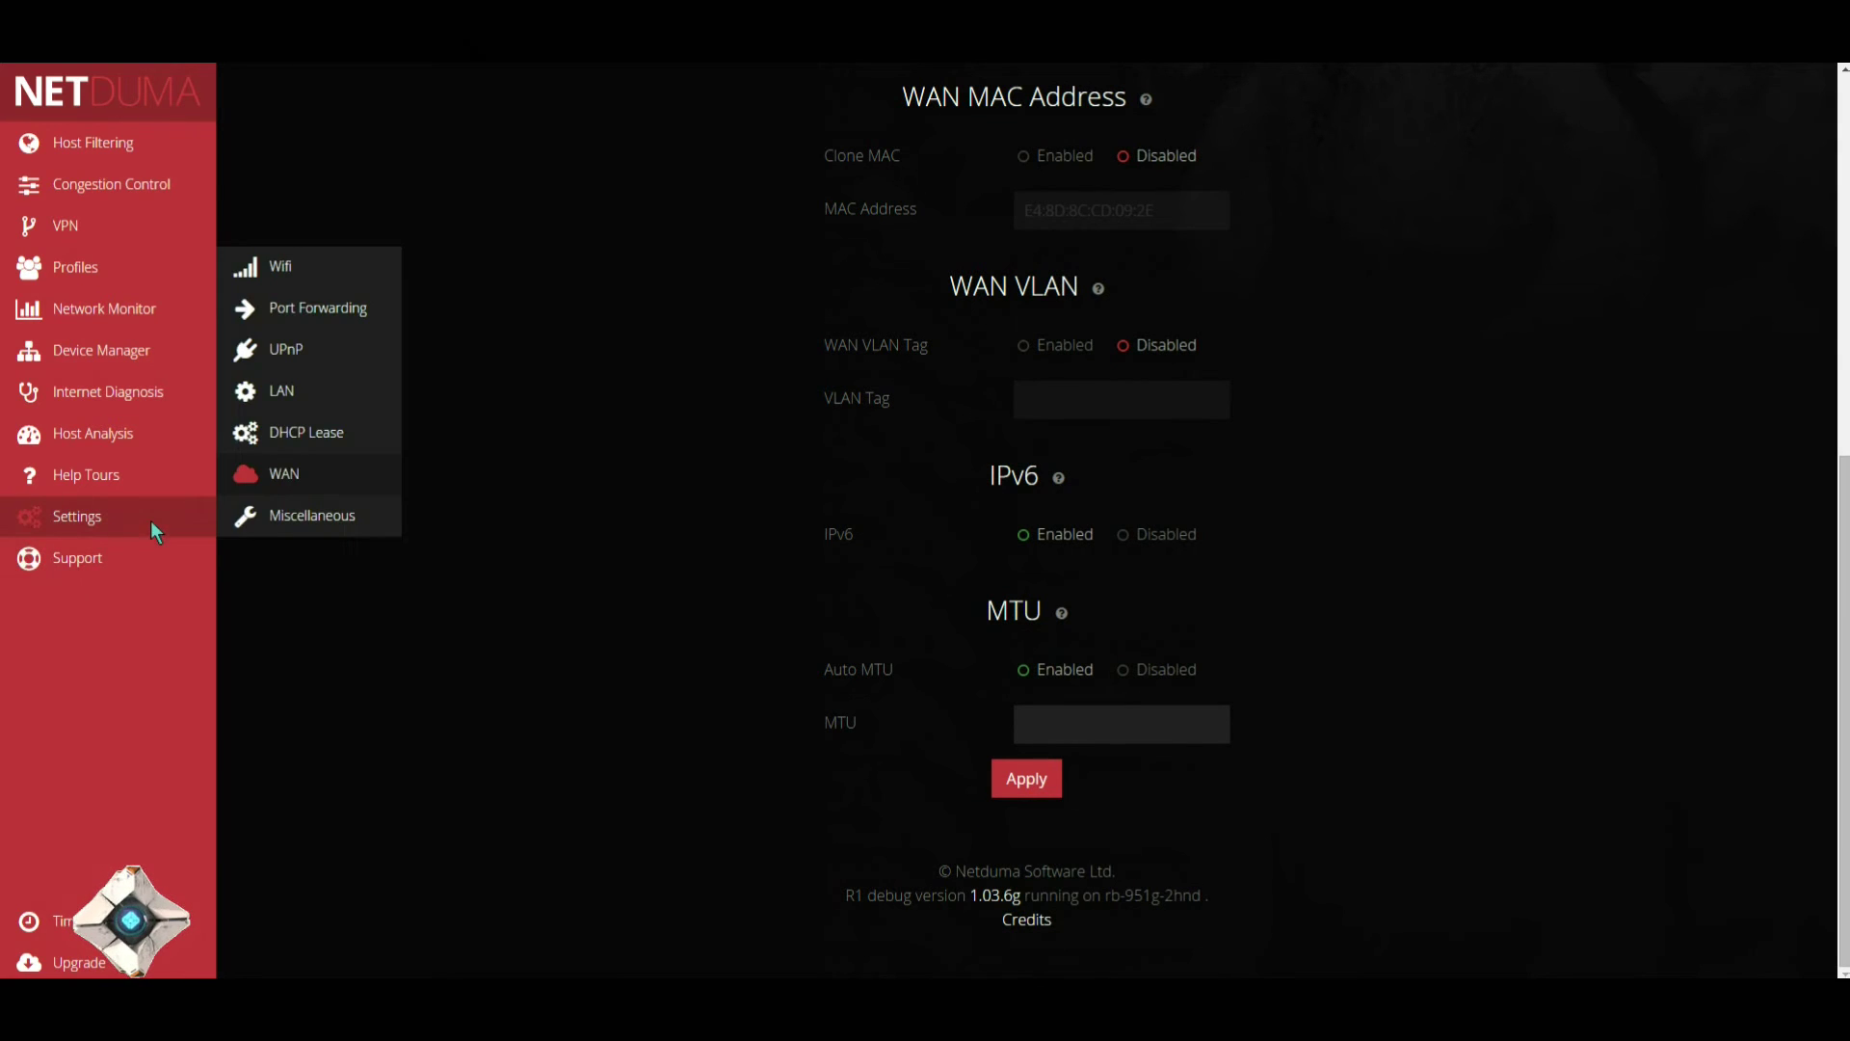
left_click(289, 520)
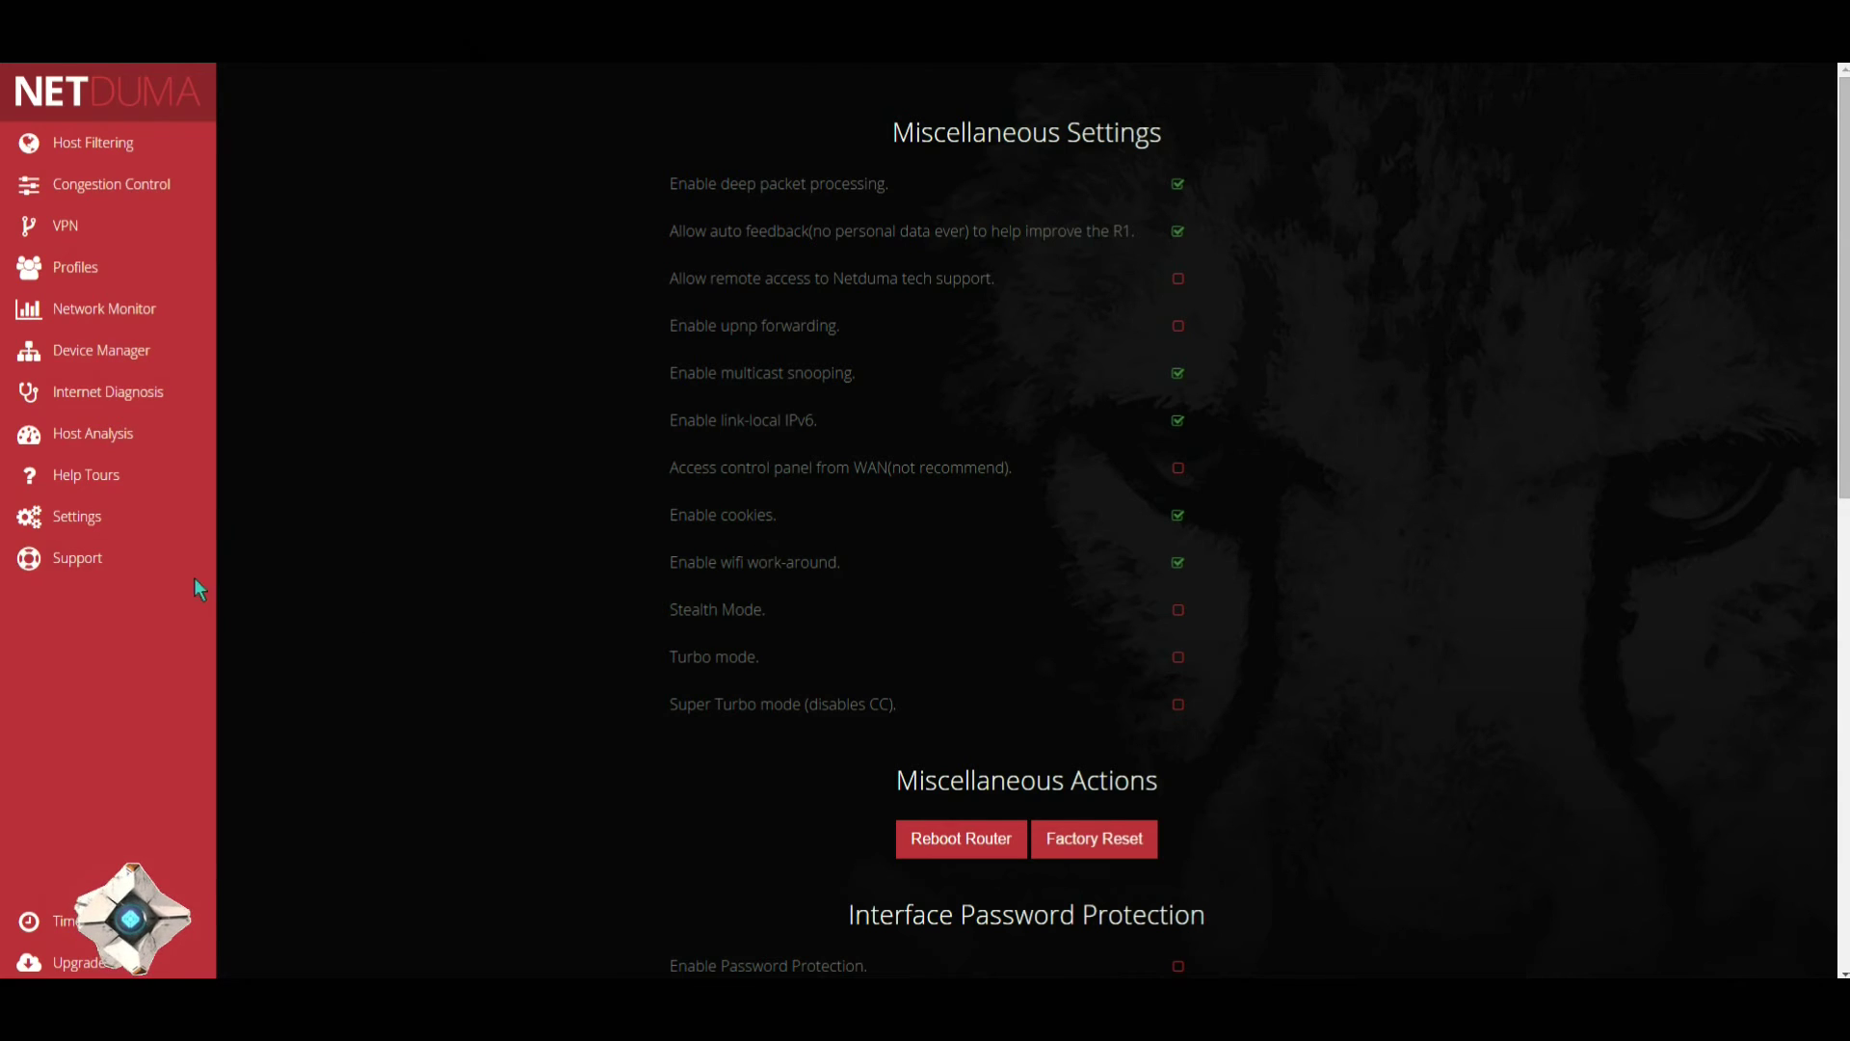
mouse_move(95, 559)
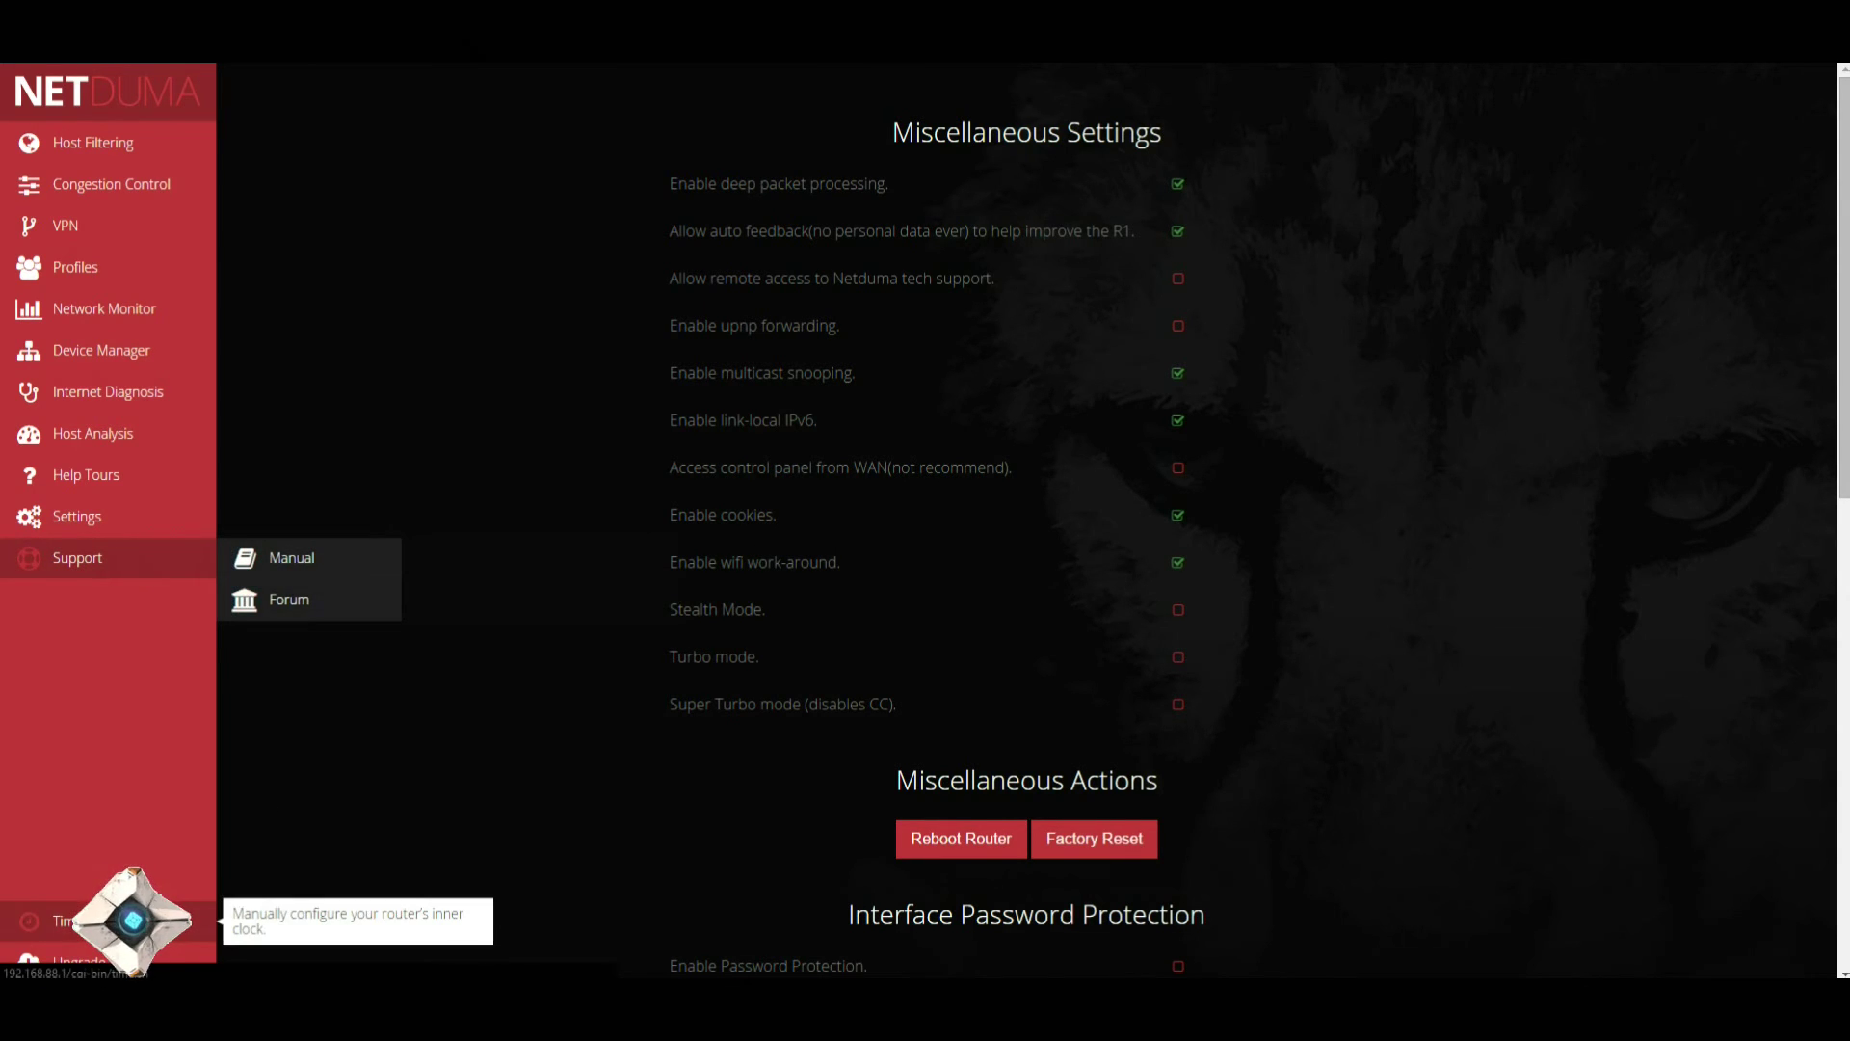
Choose R1-v-1-03-6g.sig from Downloads as the firmware file on the Upgrade page.
left_click(63, 920)
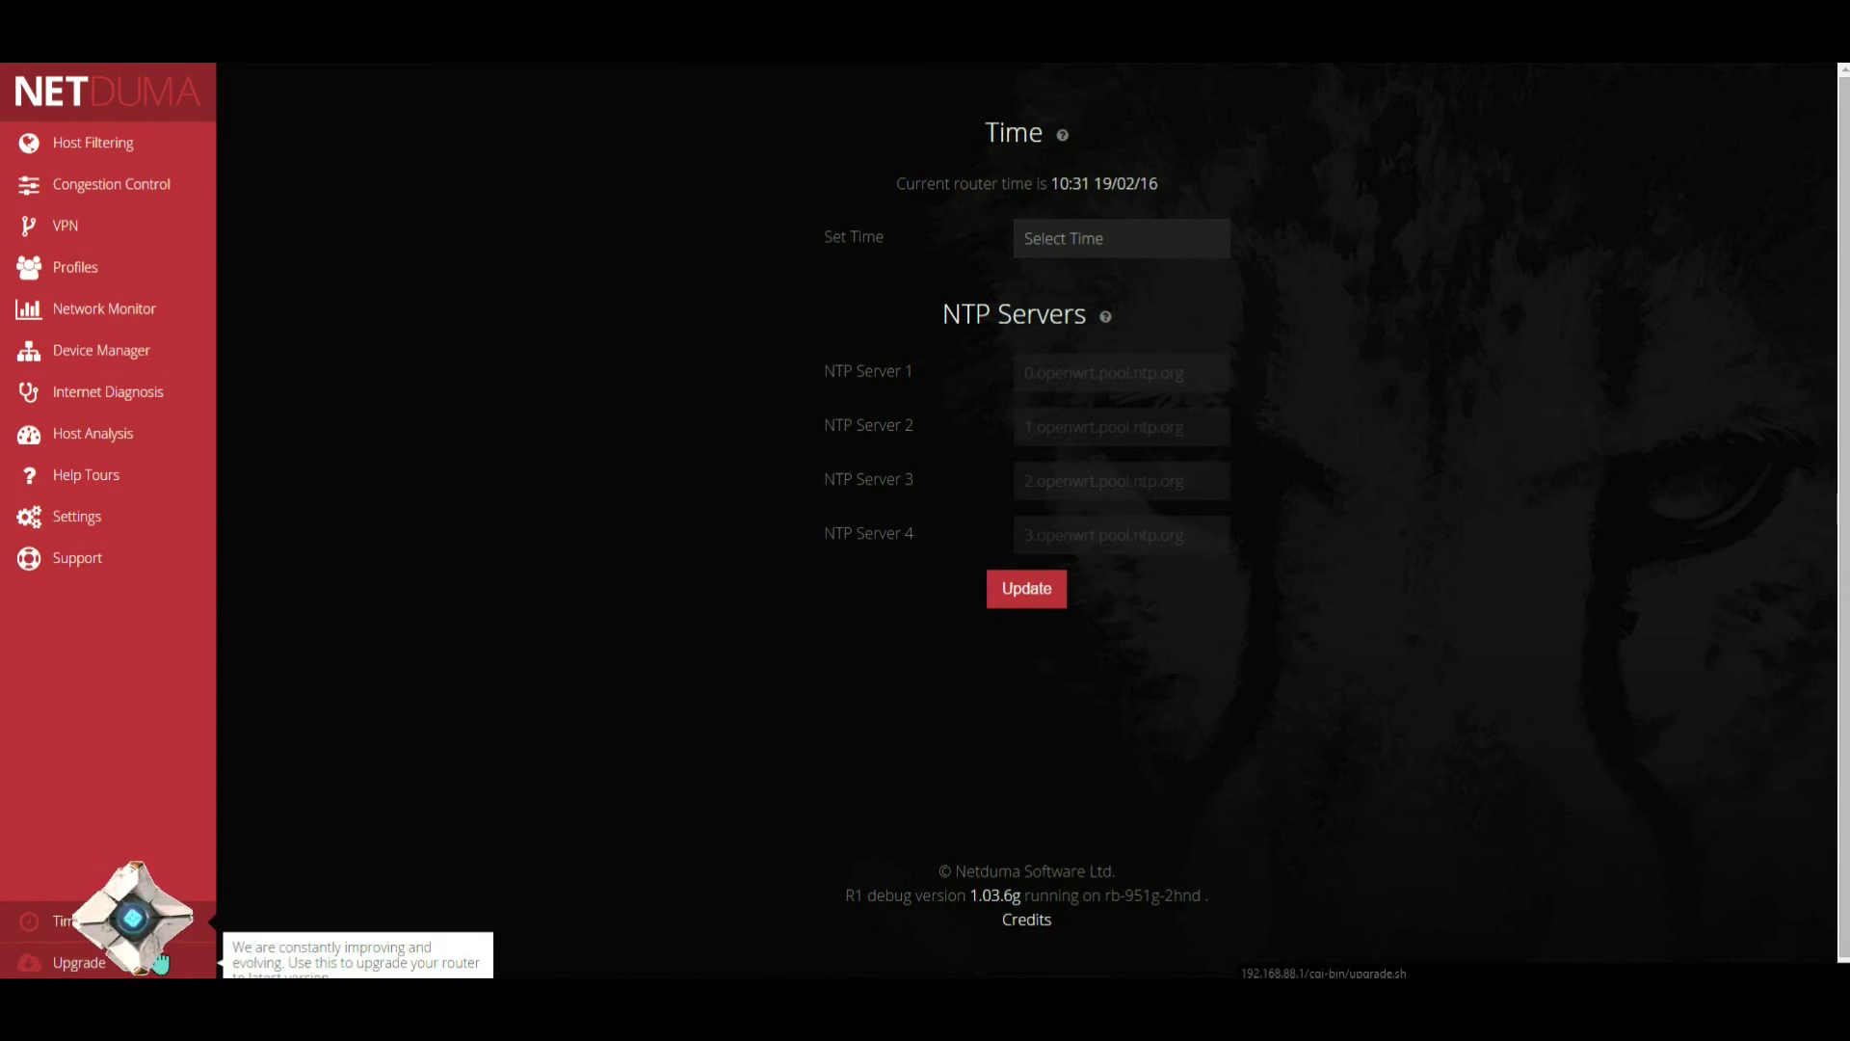
left_click(72, 962)
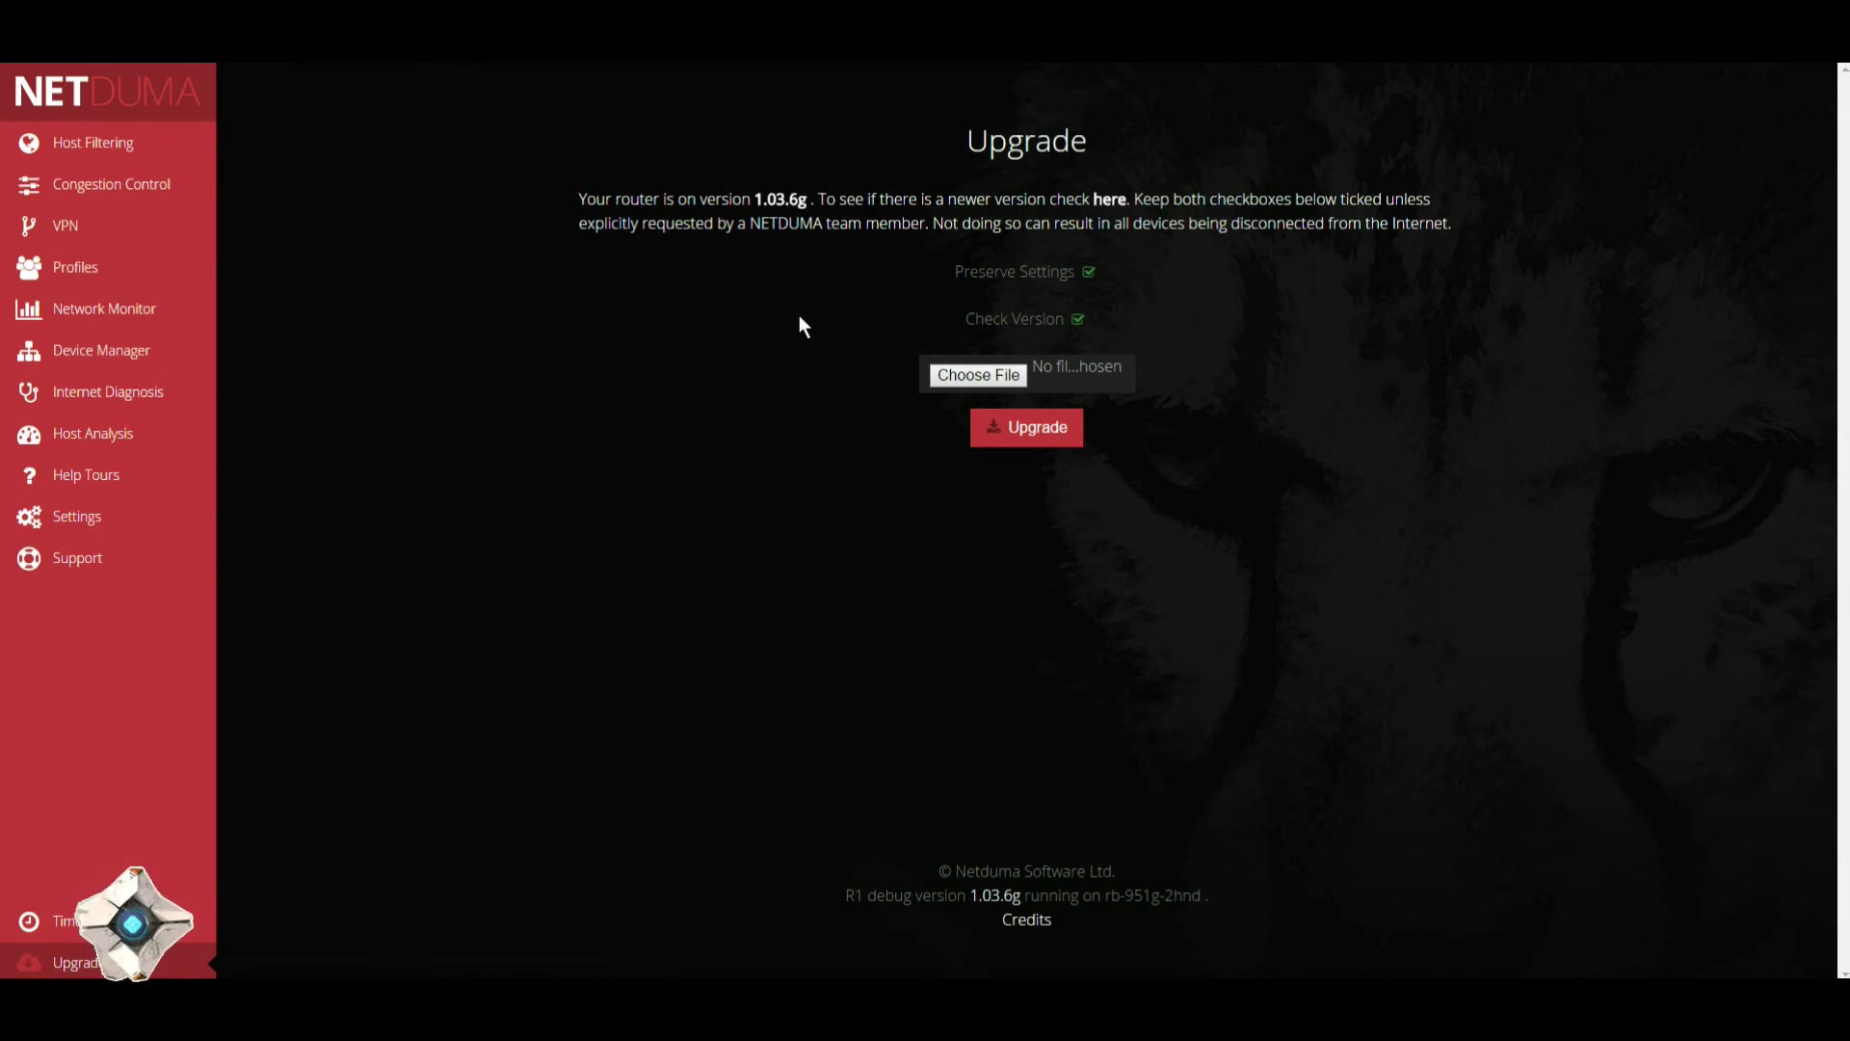
left_click(939, 377)
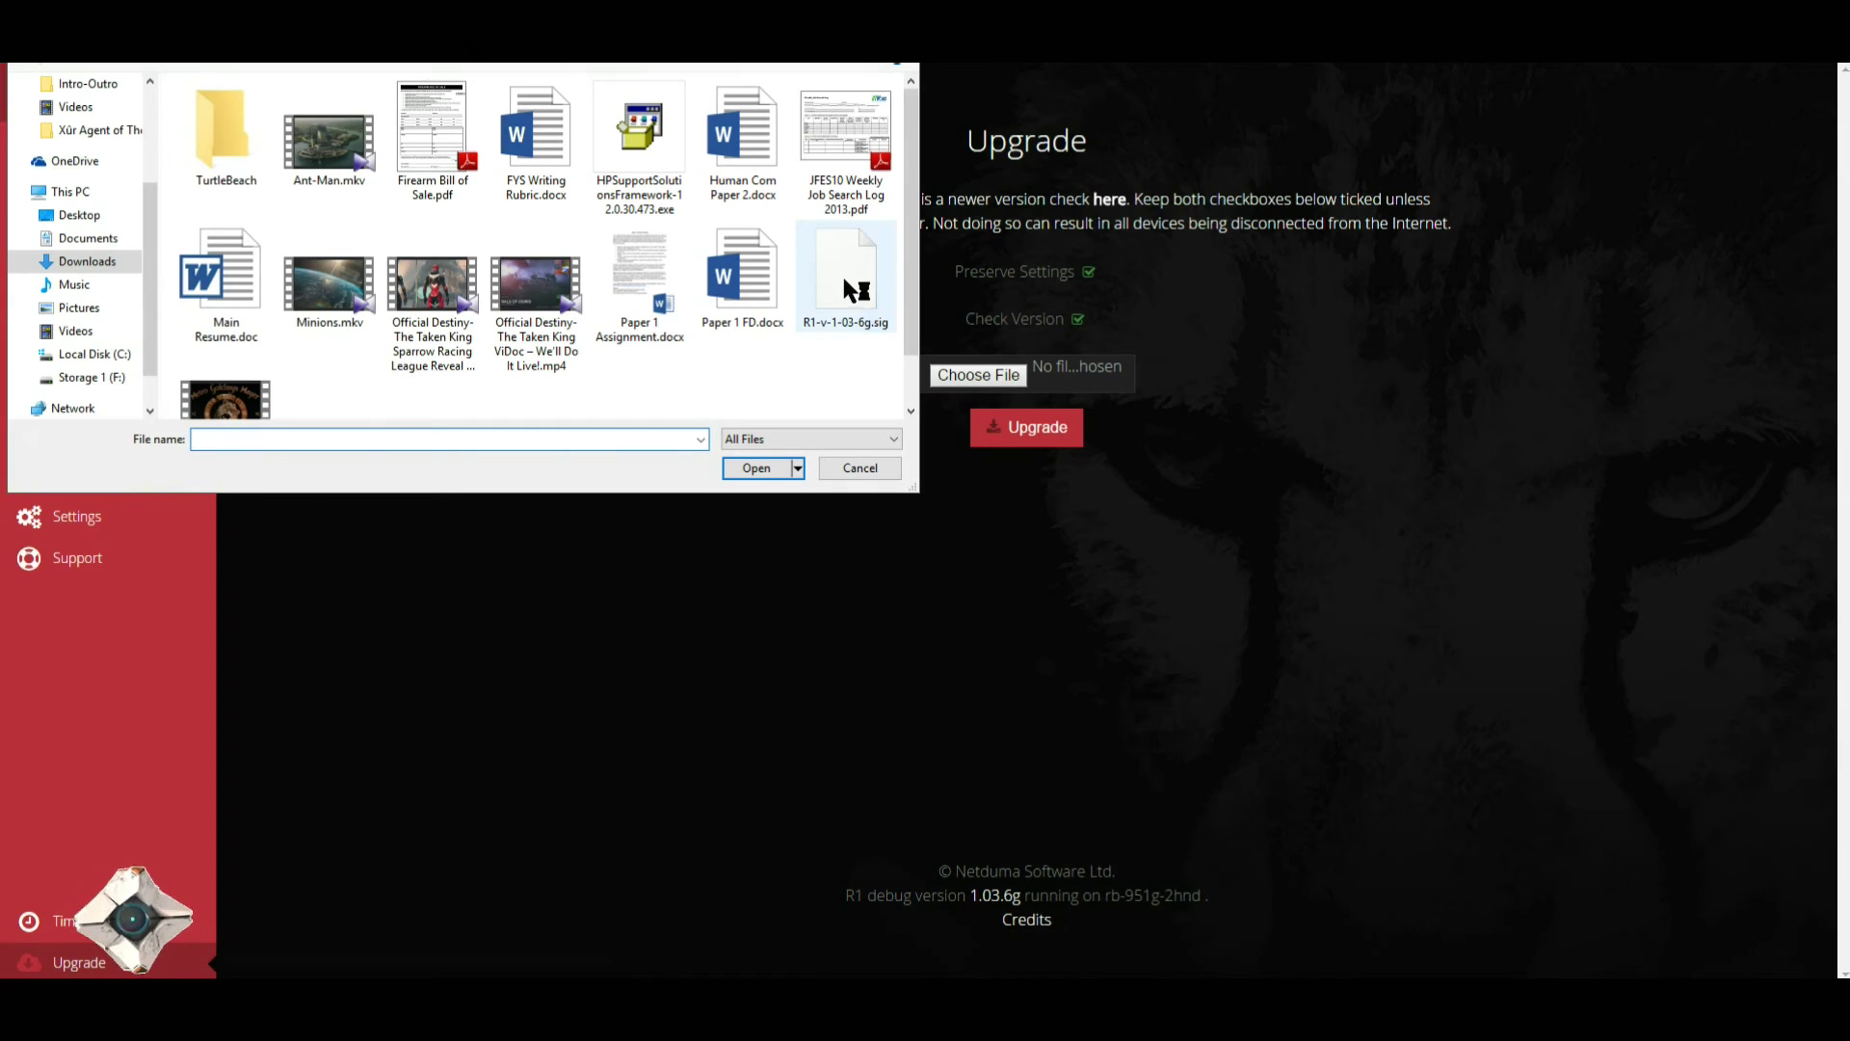
left_click(848, 289)
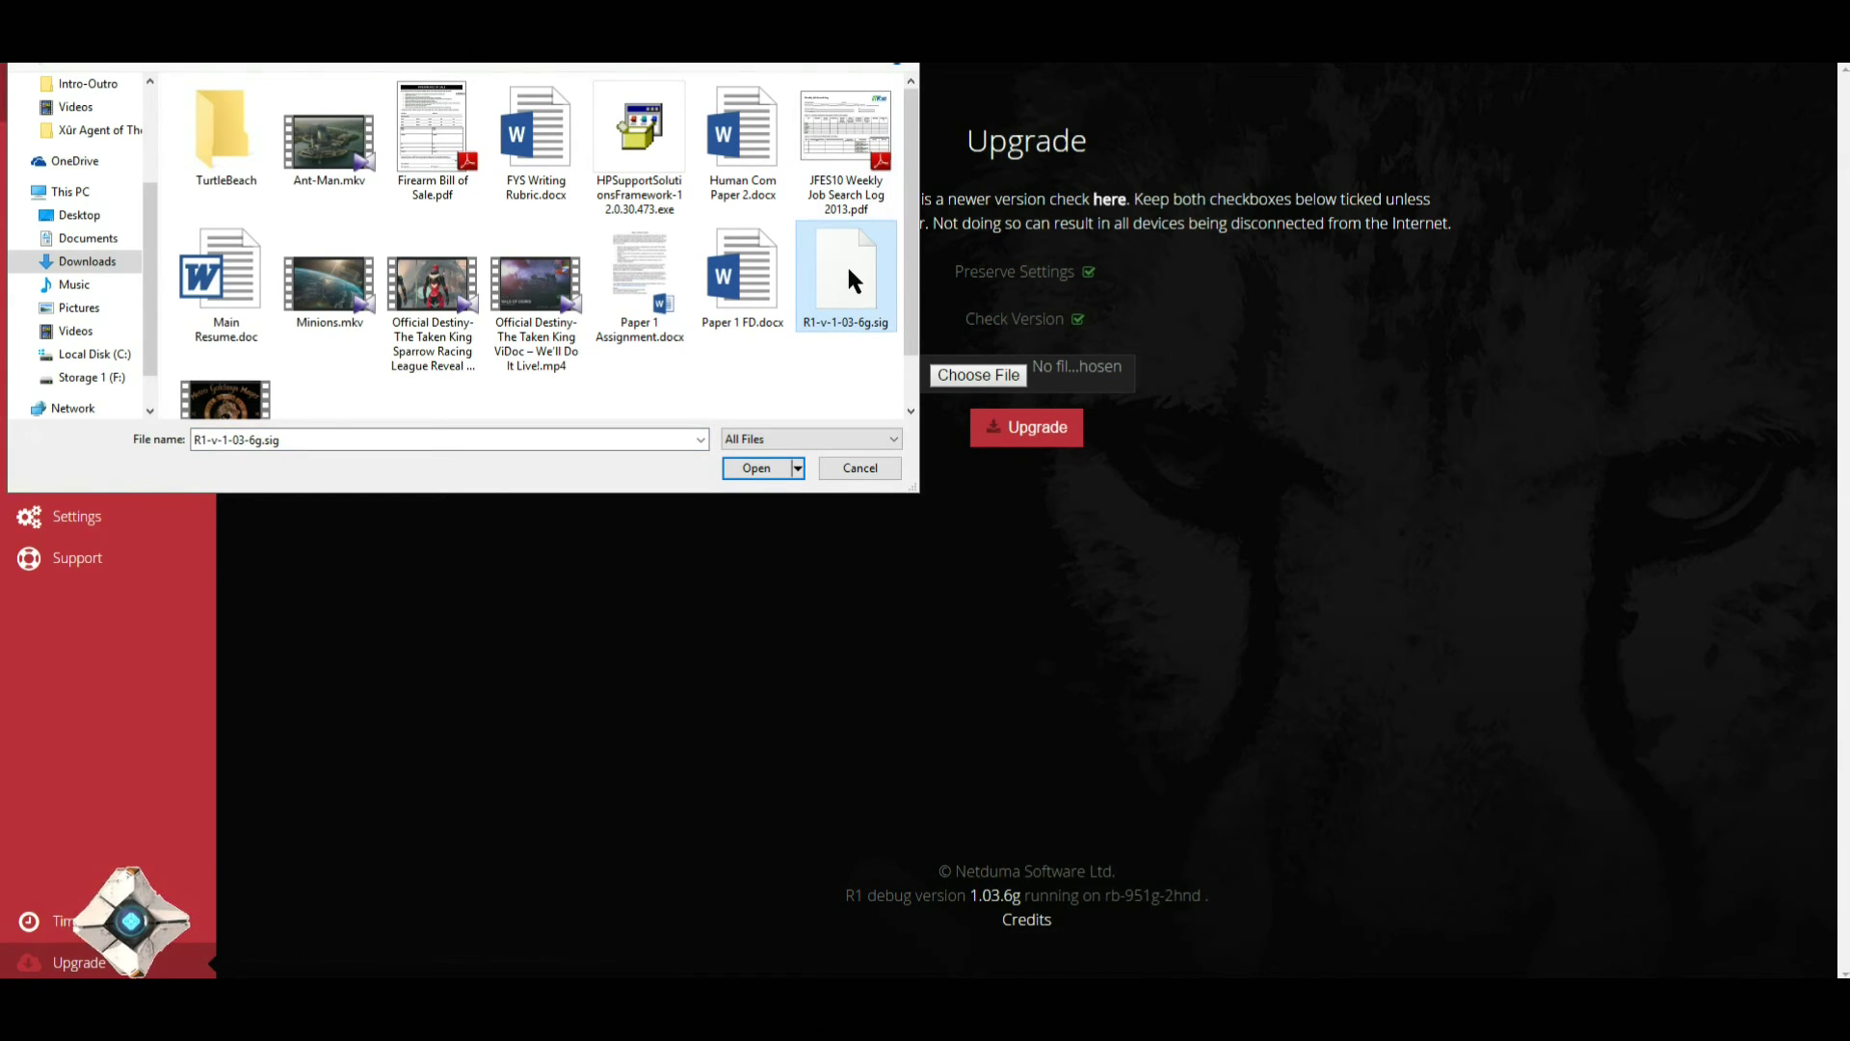
left_click(755, 467)
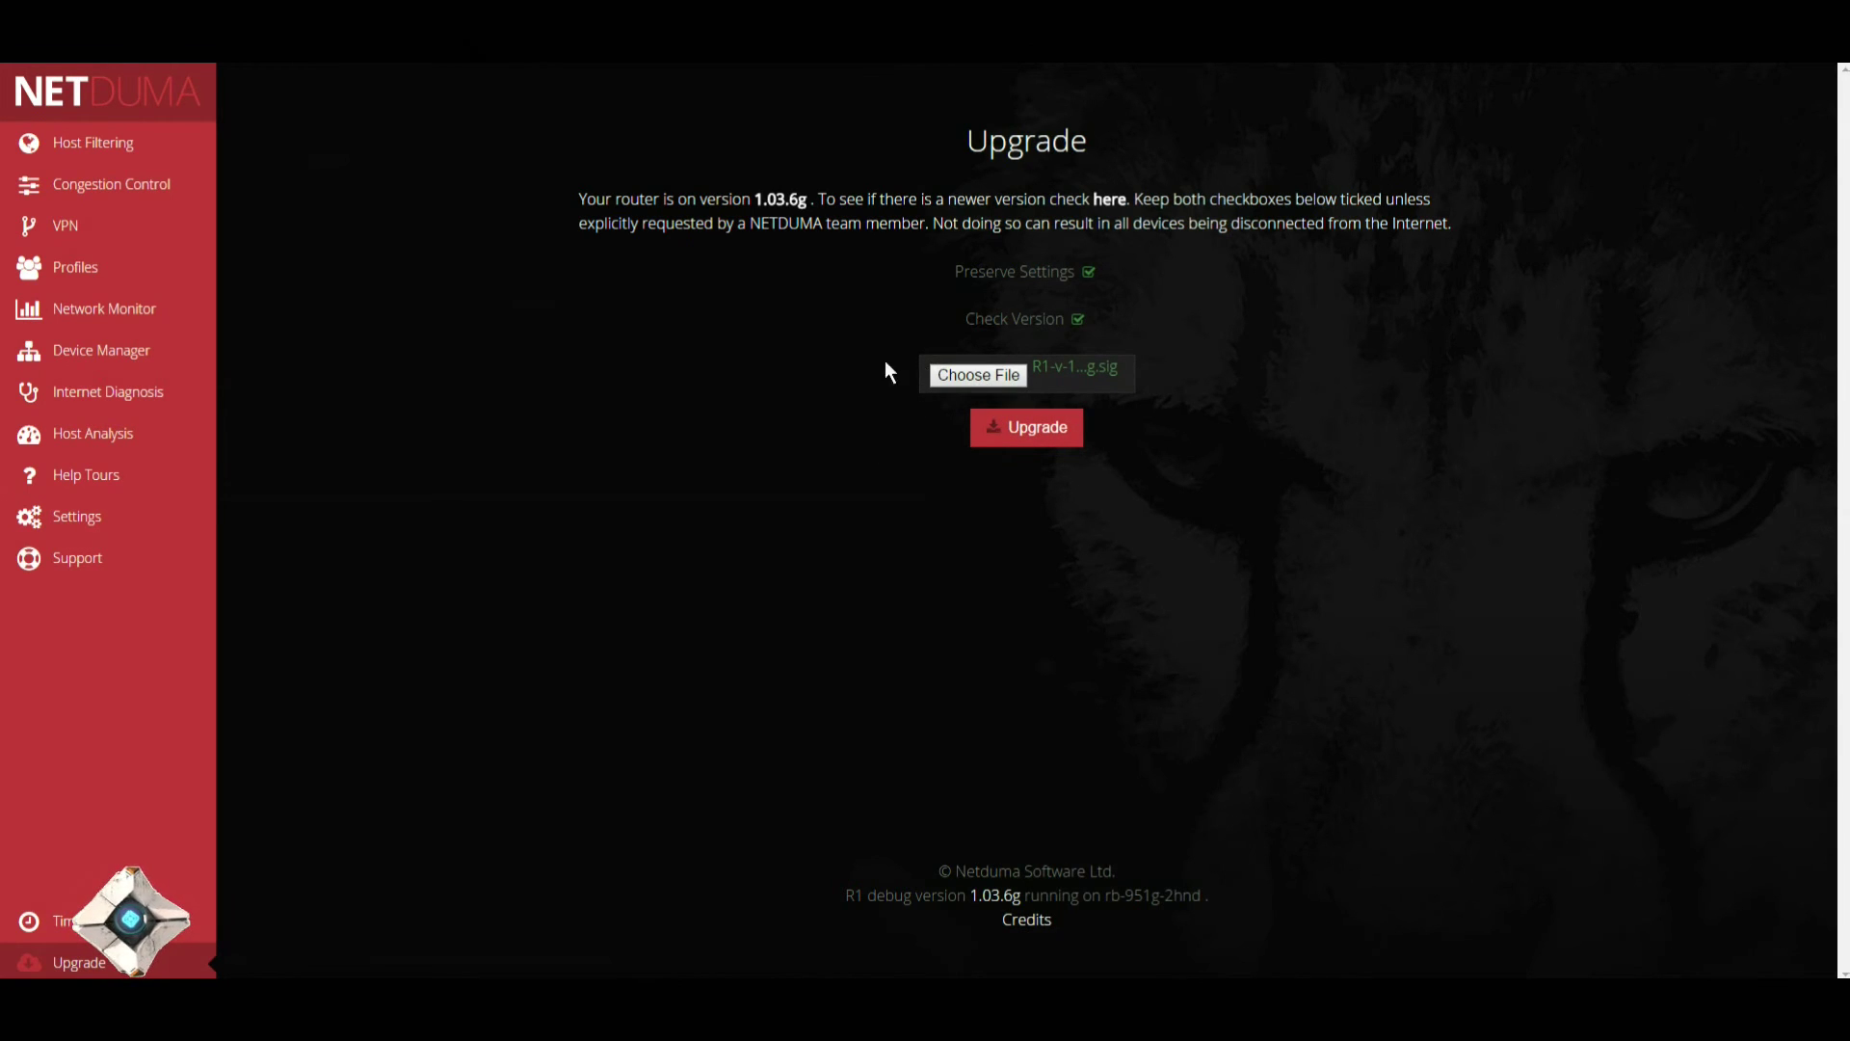
left_click(167, 154)
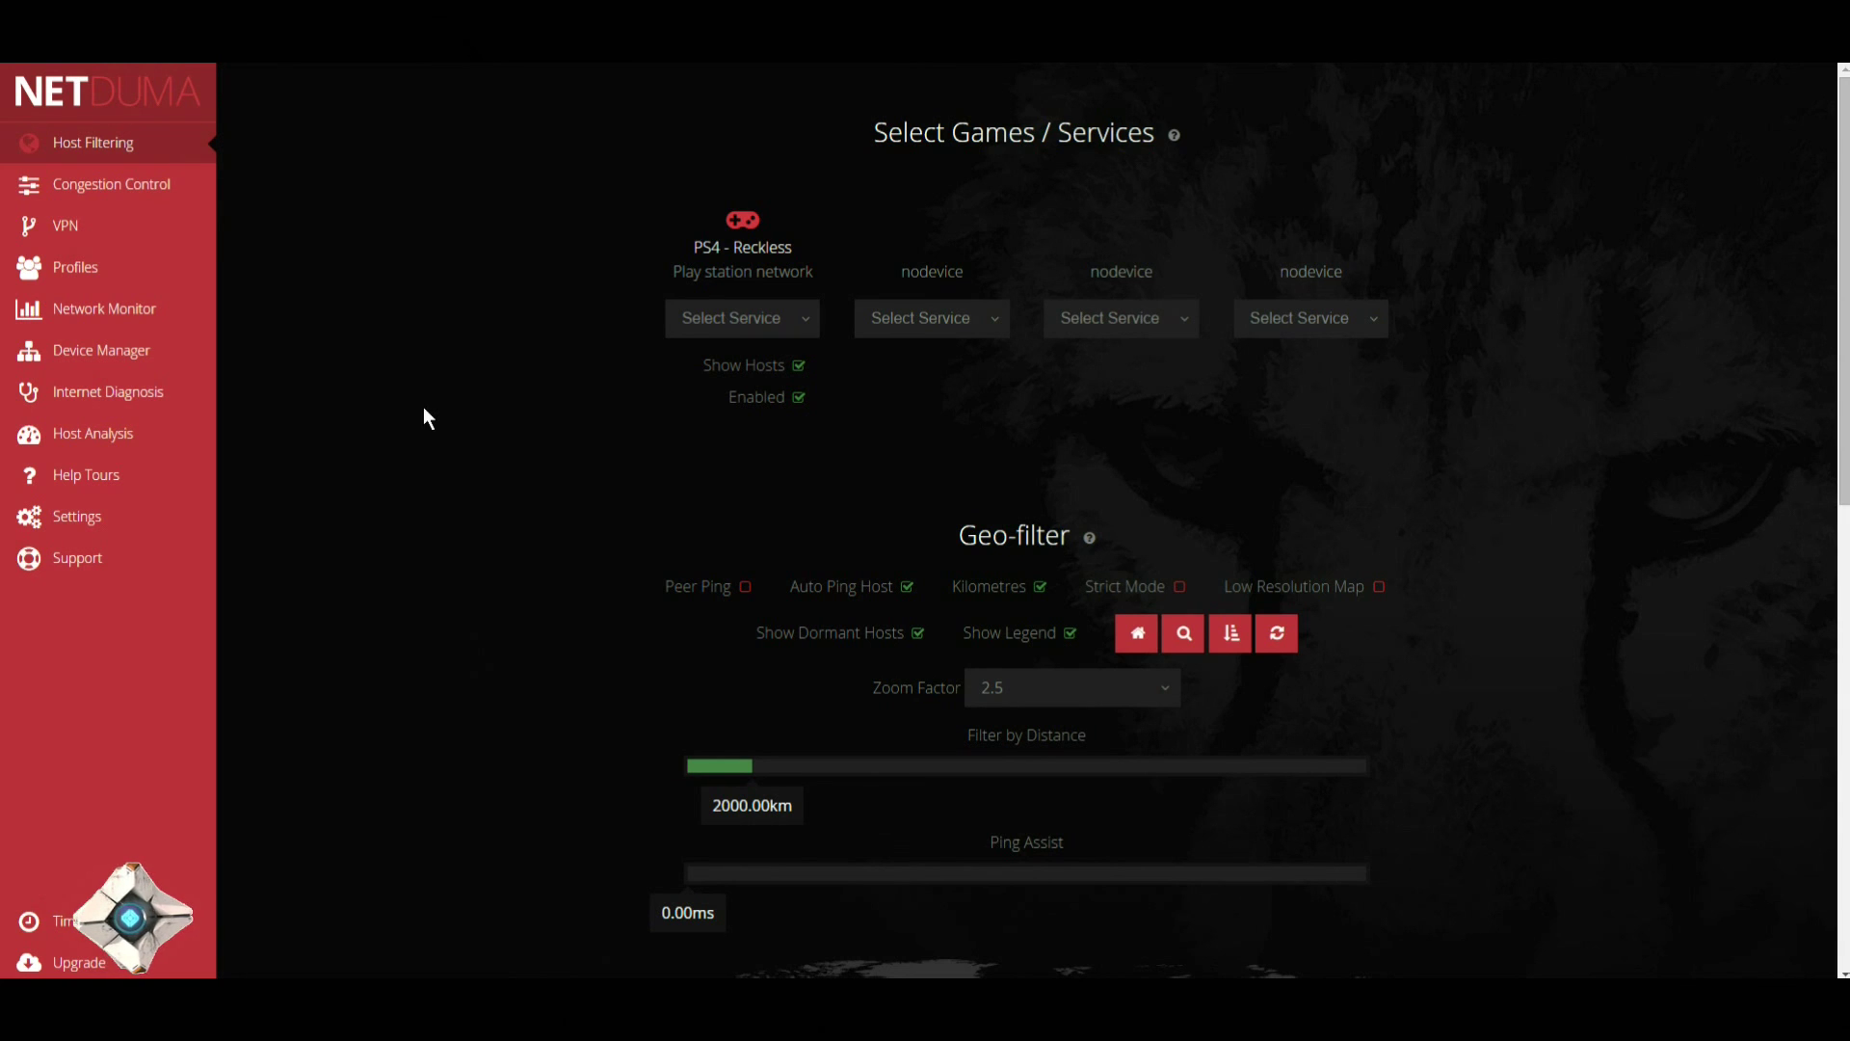
Reload Host Filtering and bring the Geo-filter map with its 2000.00km circle into view.
left_click(188, 146)
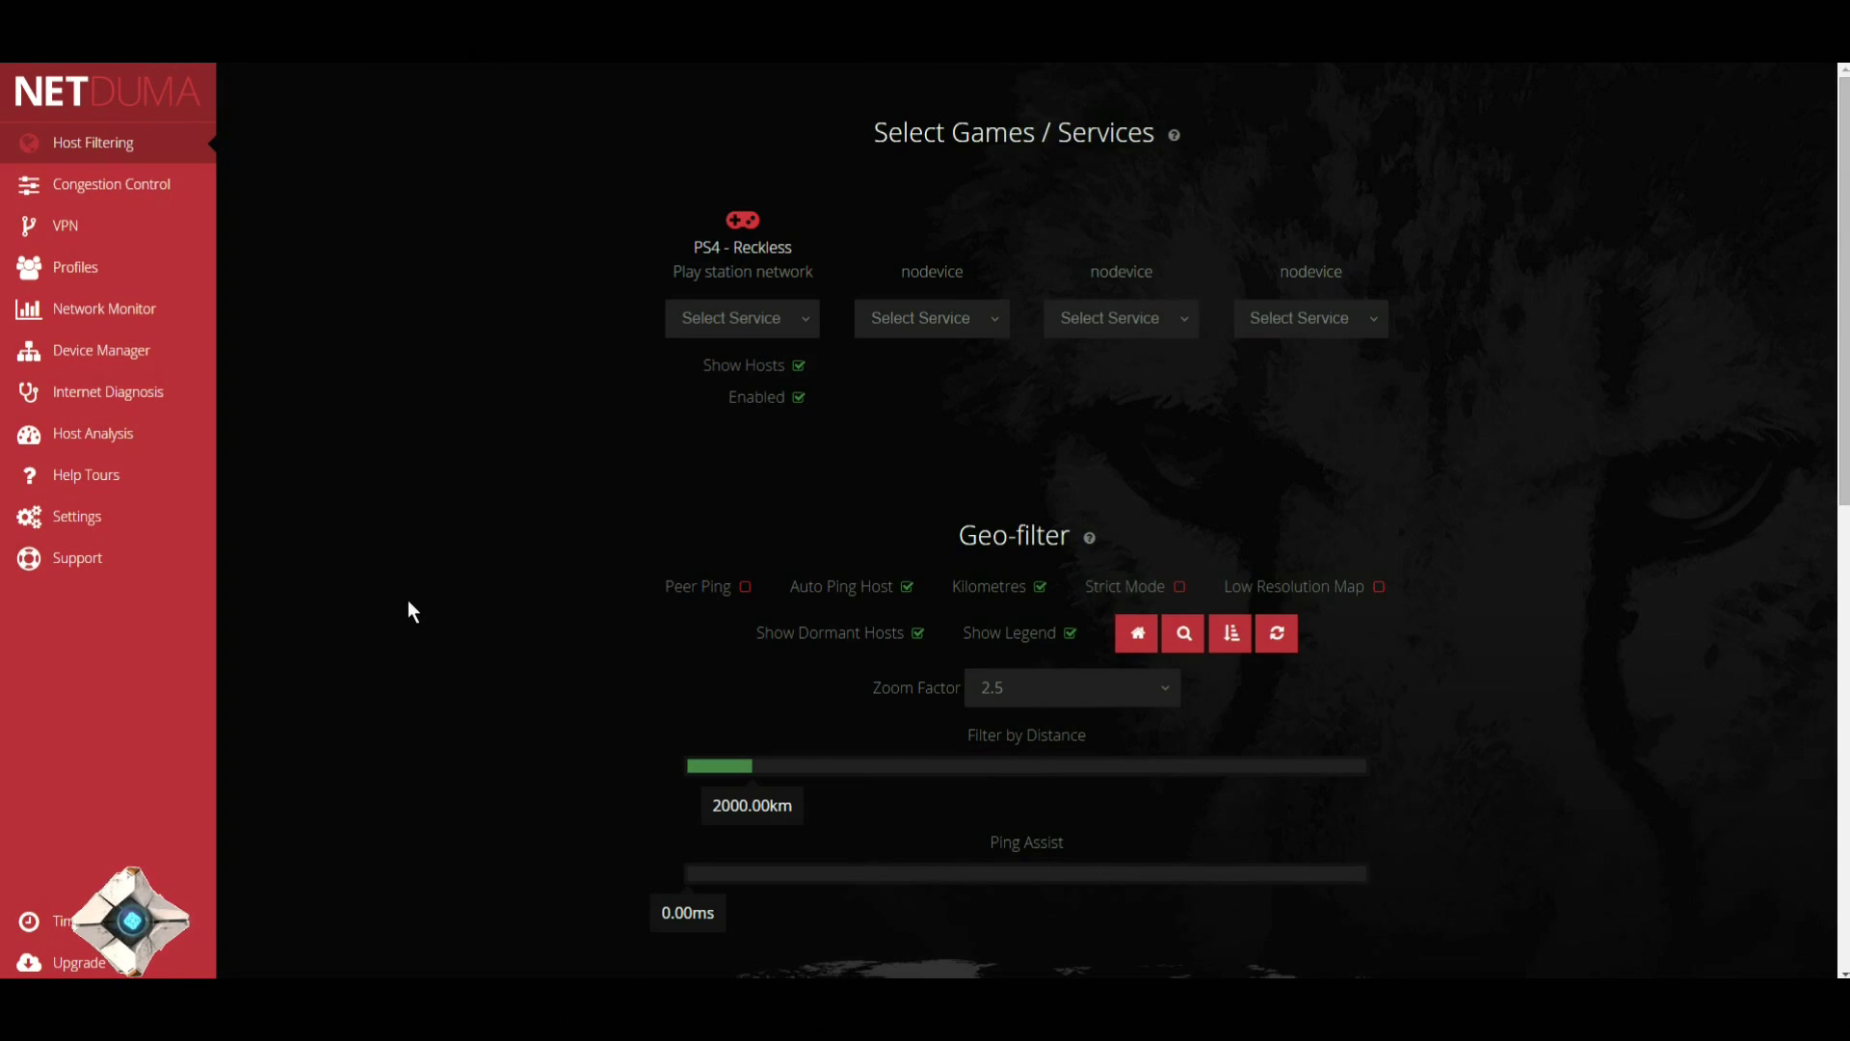
scroll(408, 614, "down", 3)
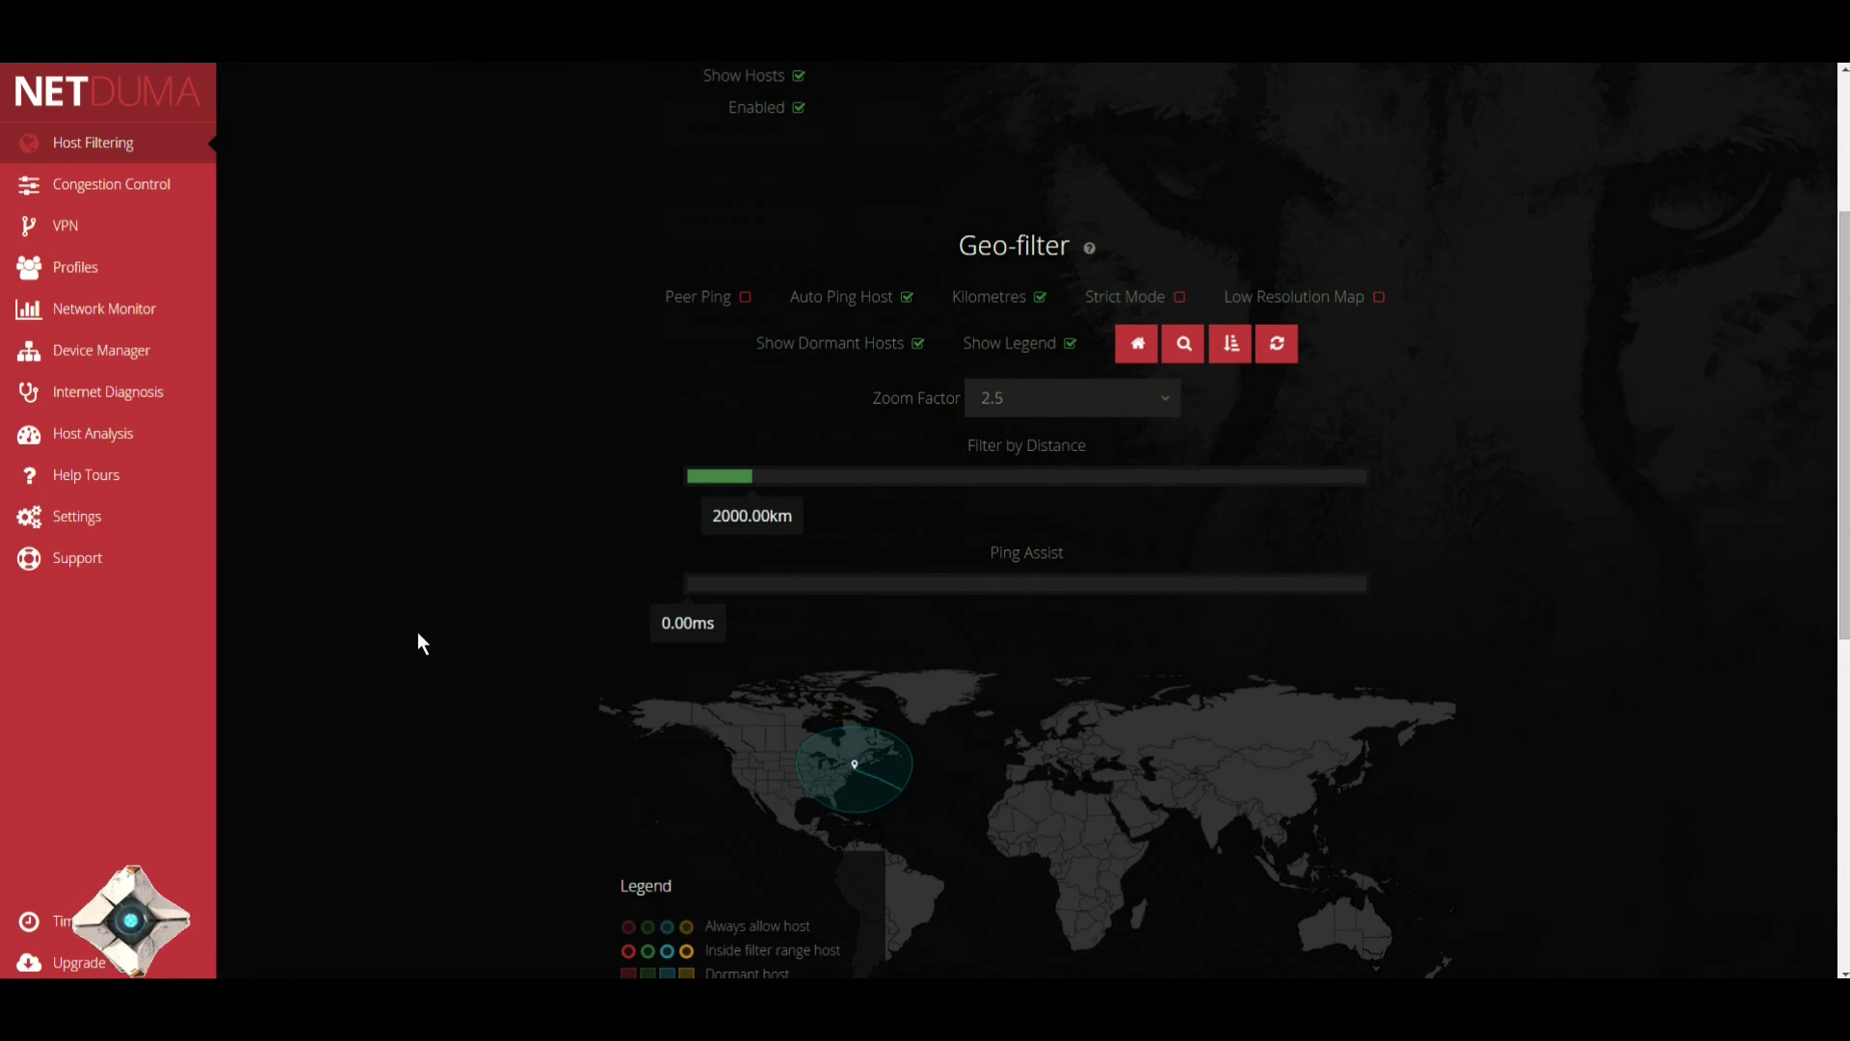